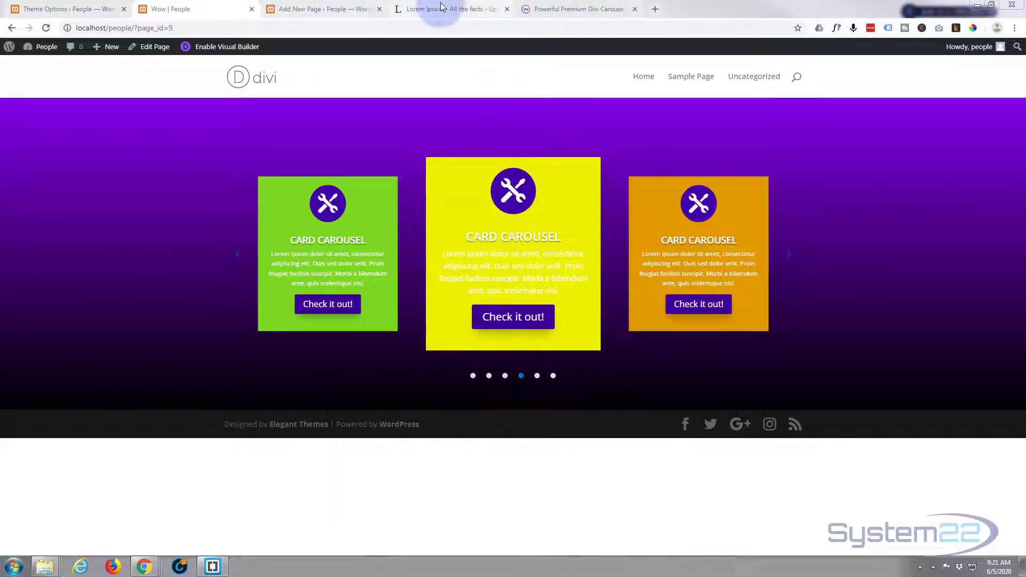
View the WowCarousel website and return to the finished example carousel page.
{"action": "left_click", "coordinate": [556, 9]}
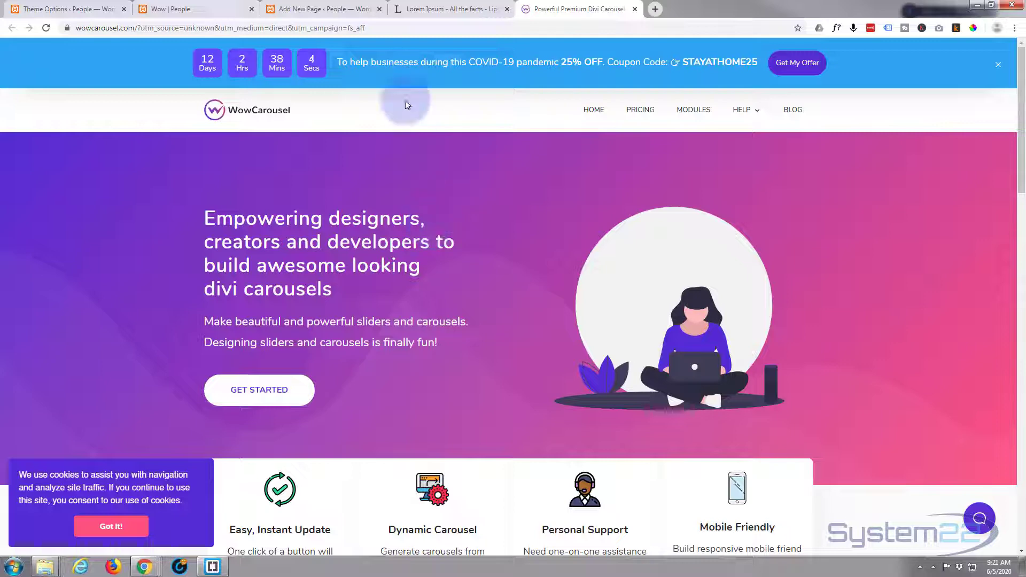
{"action": "left_click", "coordinate": [205, 7]}
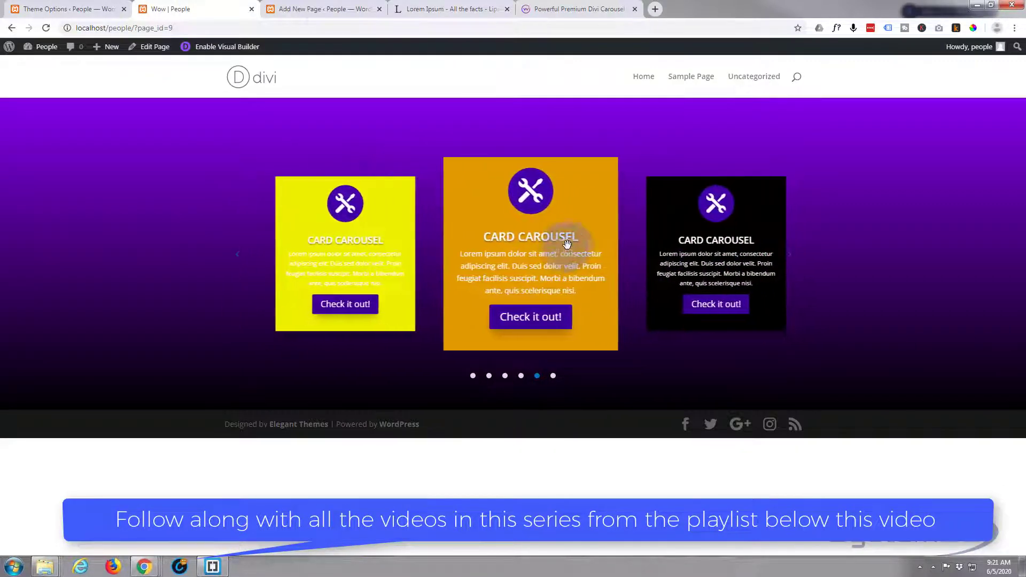
Title the new WordPress page "Carousel" and start building it from scratch with the Divi Builder.
{"action": "left_click", "coordinate": [331, 10]}
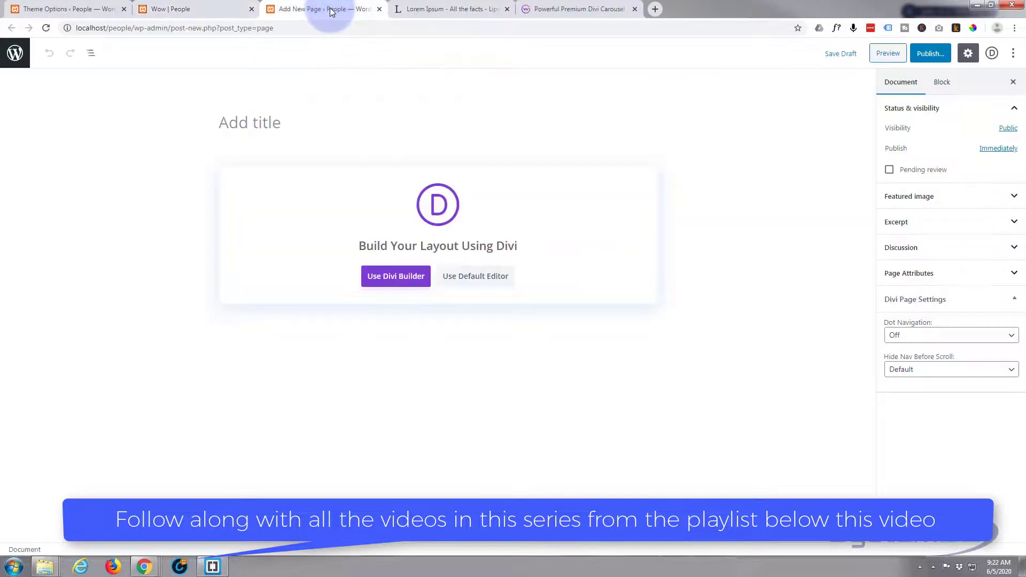
{"action": "left_click", "coordinate": [288, 122]}
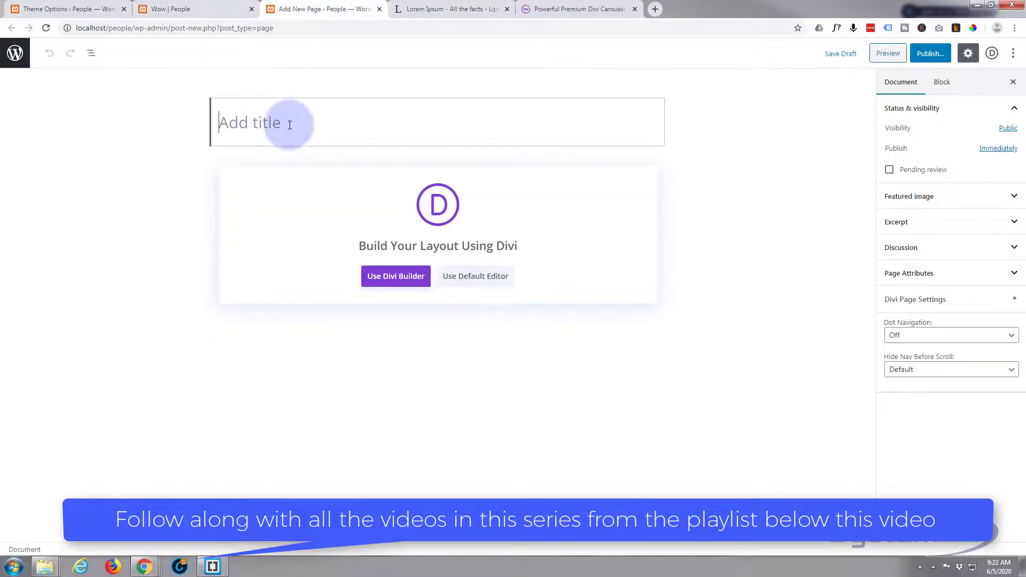
{"action": "type", "text": "Carousel"}
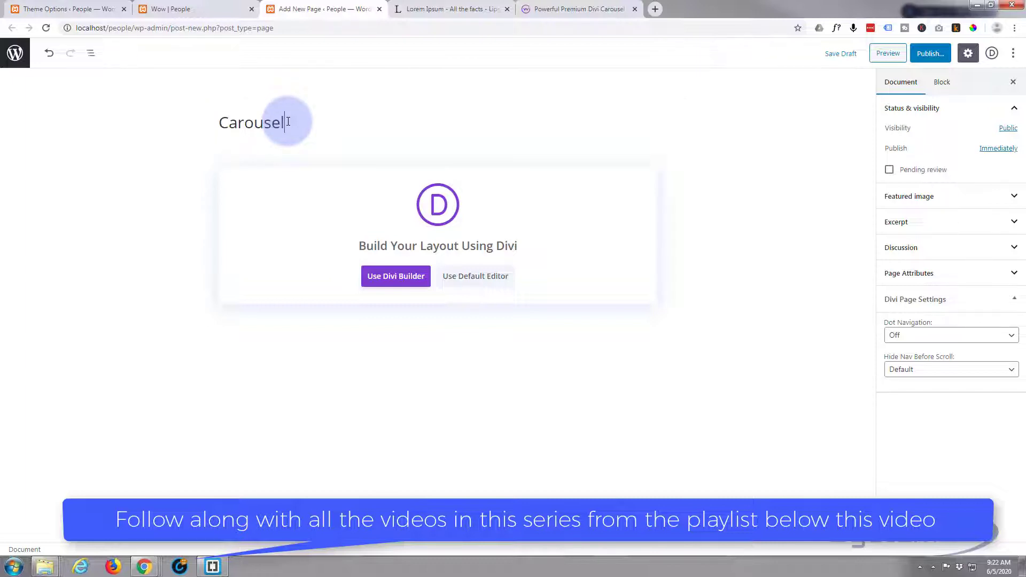
{"action": "left_click", "coordinate": [401, 285]}
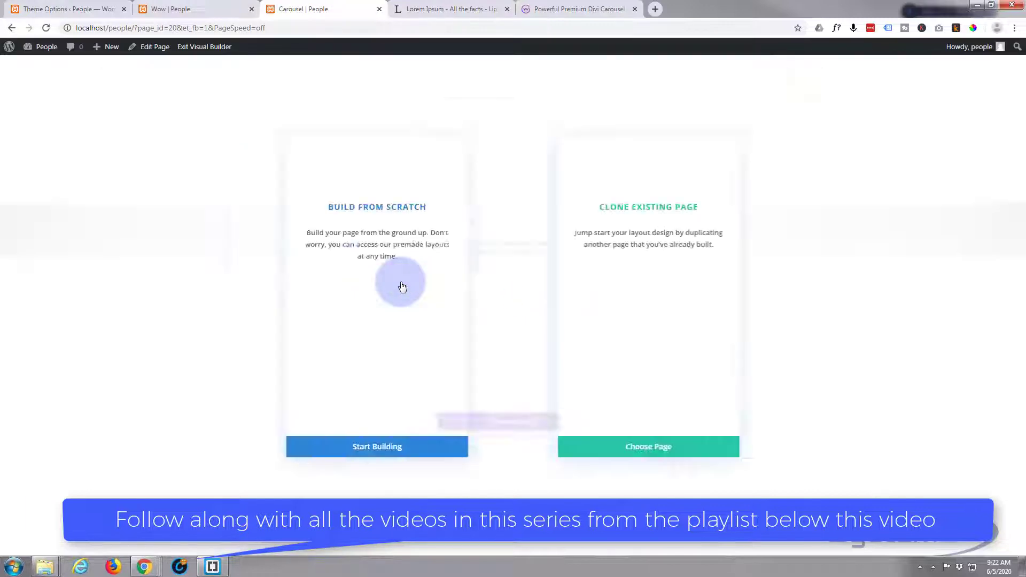
{"action": "left_click", "coordinate": [314, 452]}
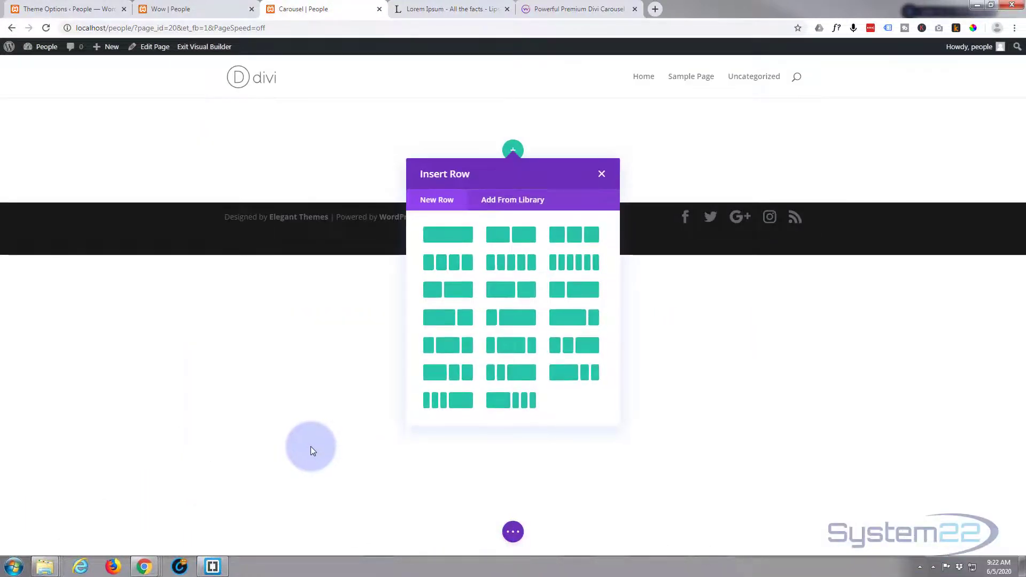
Insert a single-column row and add a Wow Card Carousel module to it.
{"action": "left_click", "coordinate": [446, 237]}
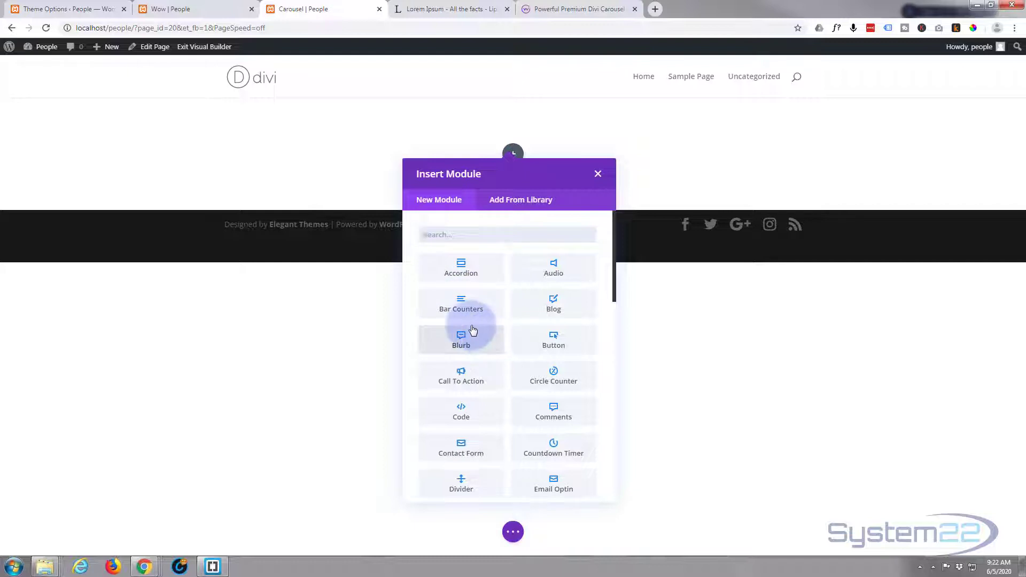
{"action": "scroll", "coordinate": [481, 336], "scroll_direction": "down", "scroll_amount": 8}
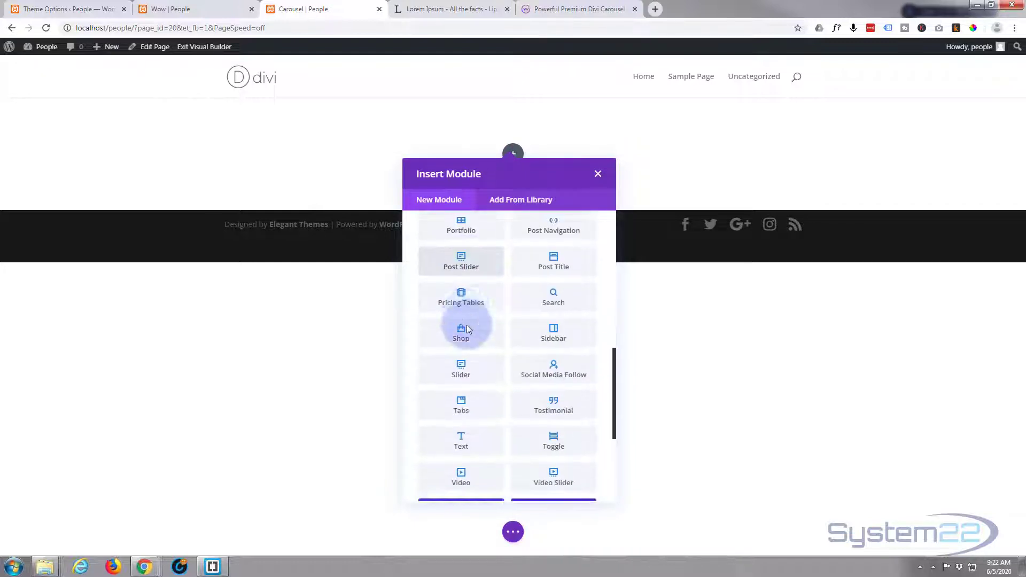
{"action": "scroll", "coordinate": [466, 325], "scroll_direction": "down", "scroll_amount": 3}
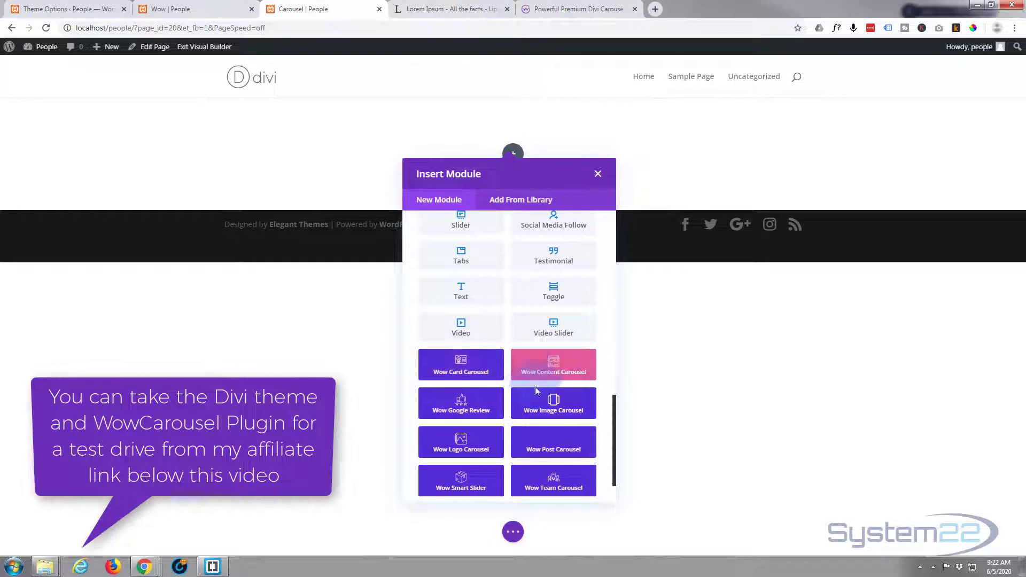
{"action": "scroll", "coordinate": [509, 381], "scroll_direction": "down", "scroll_amount": 1}
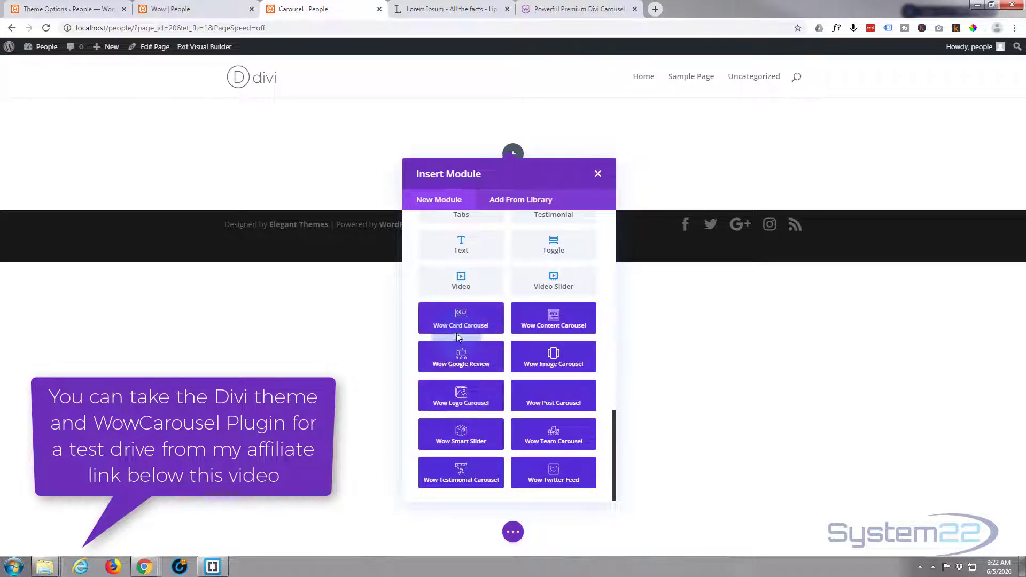
{"action": "left_click", "coordinate": [462, 319]}
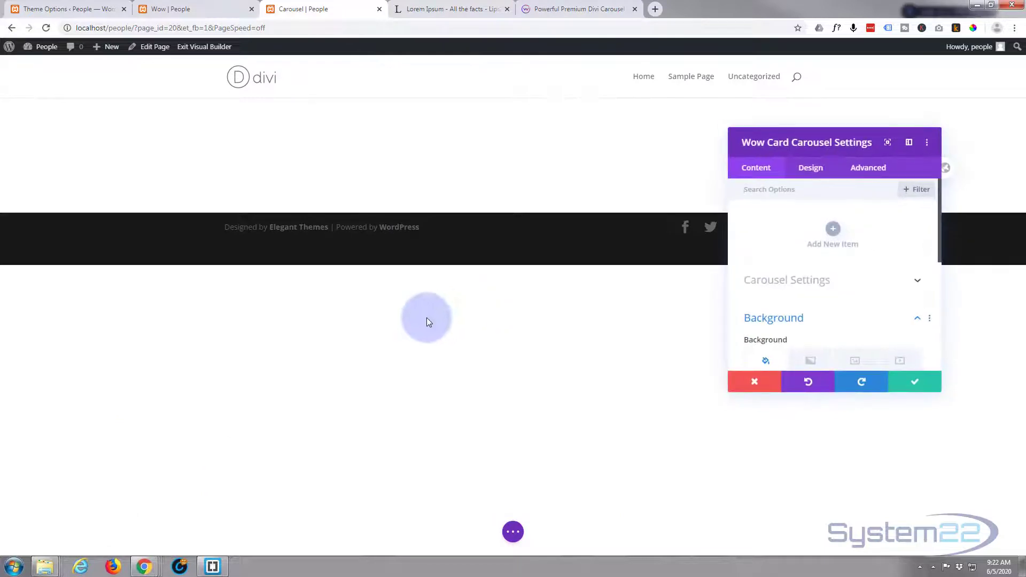
Add a new card item to the carousel and make it use an icon instead of an image.
{"action": "left_click", "coordinate": [834, 230]}
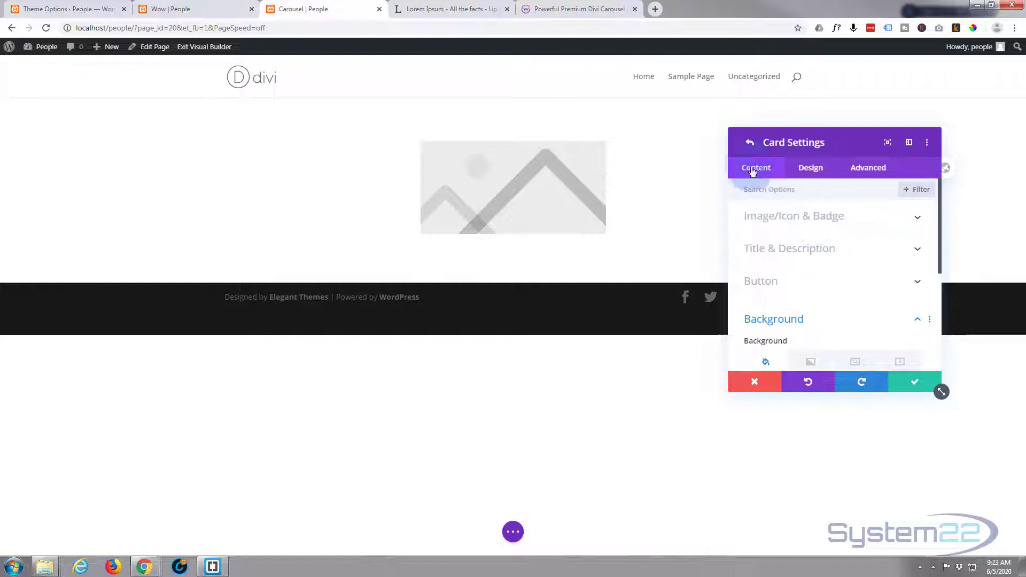
{"action": "left_click", "coordinate": [832, 221]}
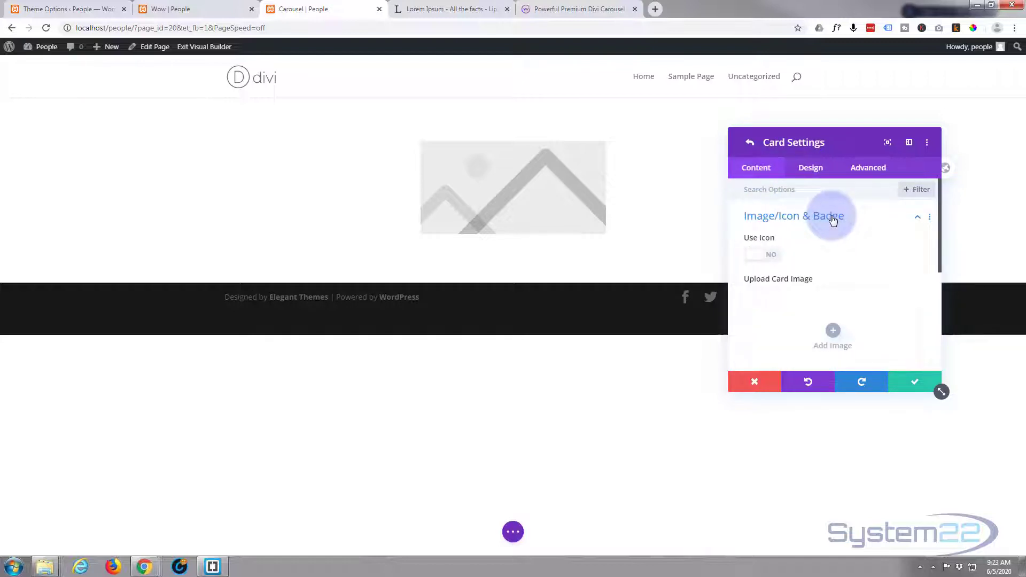
{"action": "left_click", "coordinate": [773, 256]}
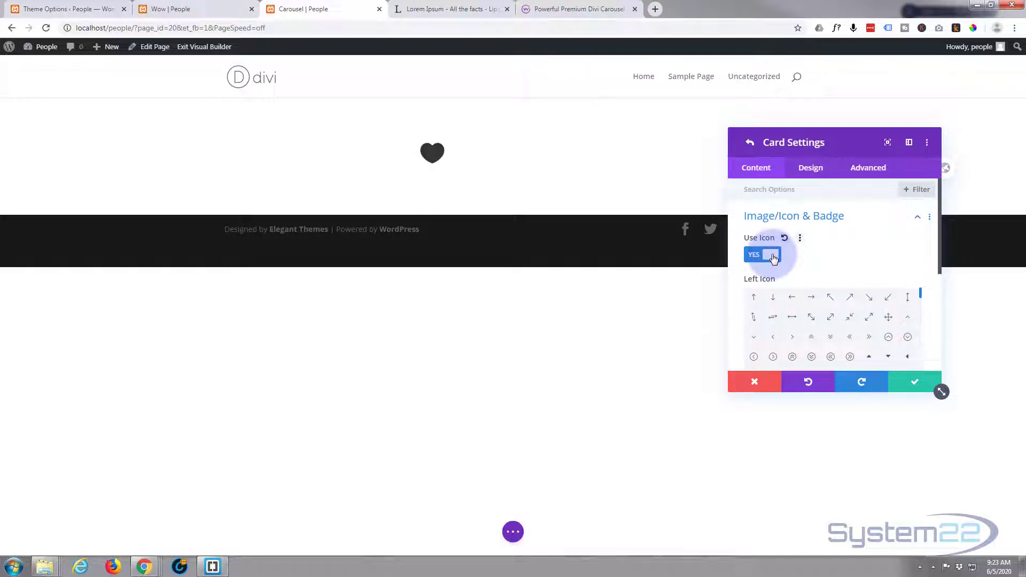
{"action": "scroll", "coordinate": [845, 256], "scroll_direction": "down", "scroll_amount": 3}
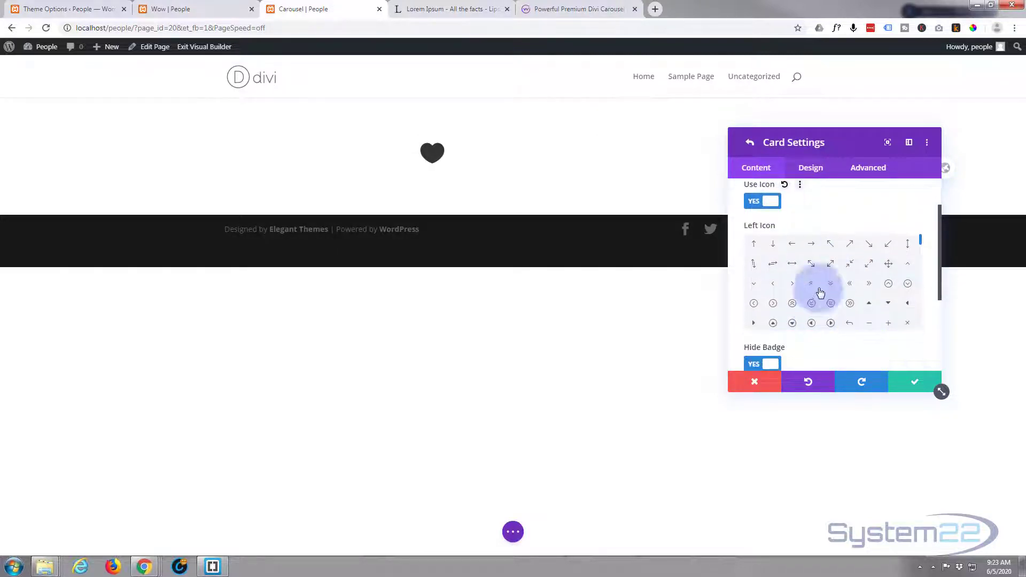
{"action": "scroll", "coordinate": [820, 275], "scroll_direction": "down", "scroll_amount": 1}
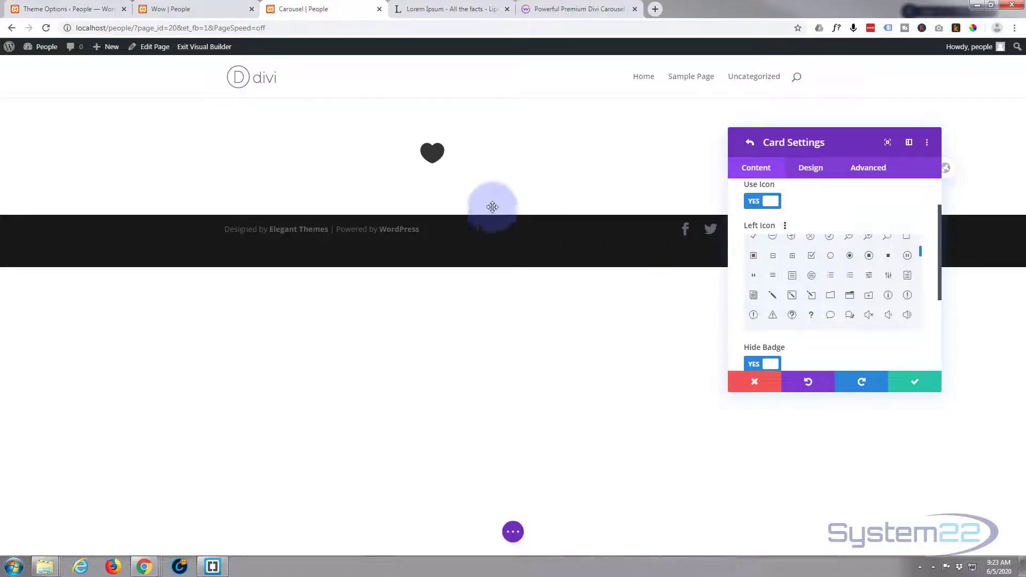
{"action": "scroll", "coordinate": [852, 286], "scroll_direction": "down", "scroll_amount": 1}
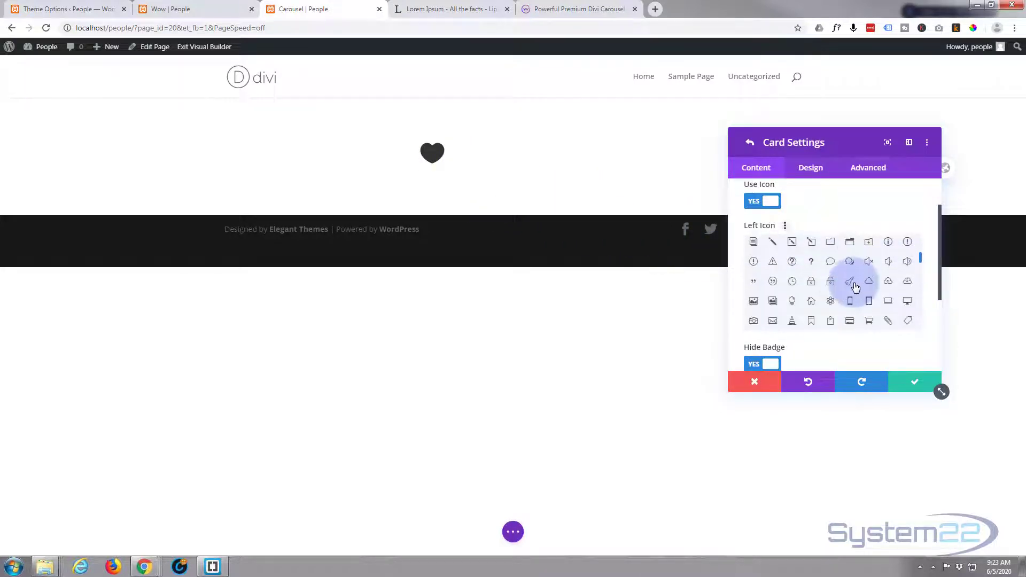
{"action": "scroll", "coordinate": [838, 346], "scroll_direction": "down", "scroll_amount": 1}
Set the card's title text to "My WoW Carousel".
{"action": "scroll", "coordinate": [839, 347], "scroll_direction": "down", "scroll_amount": 2}
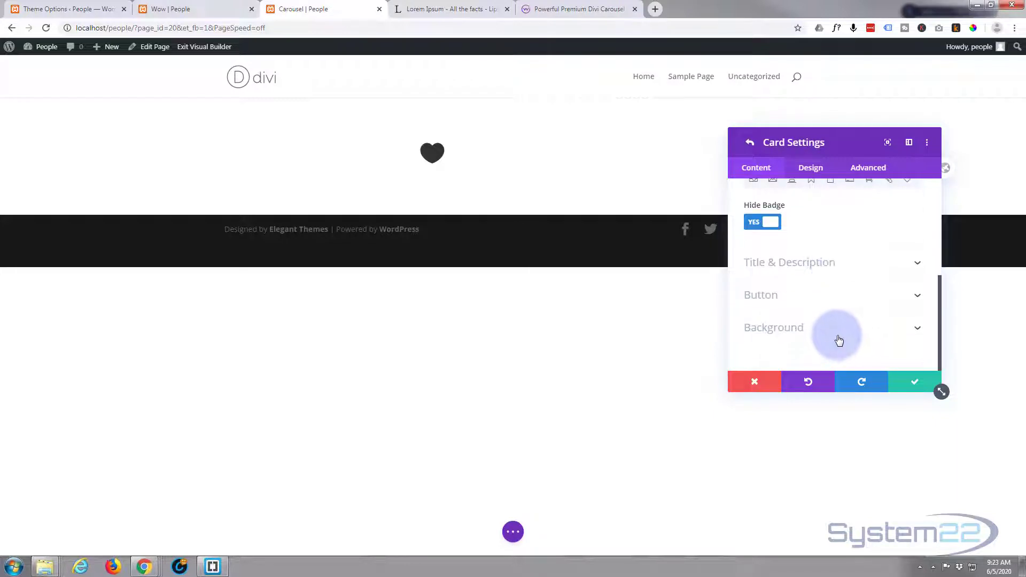
{"action": "left_click", "coordinate": [833, 267]}
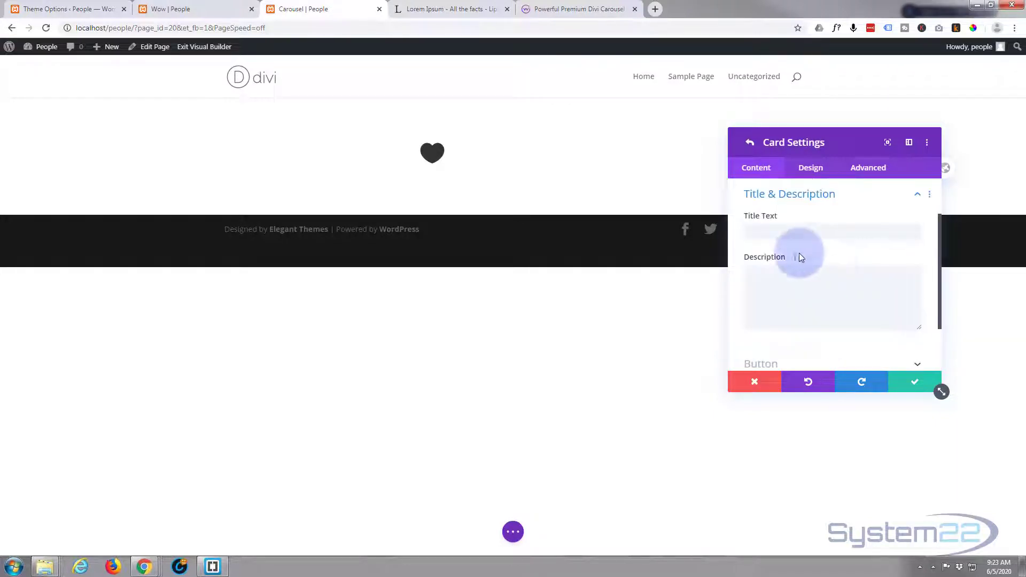
{"action": "left_click", "coordinate": [766, 232]}
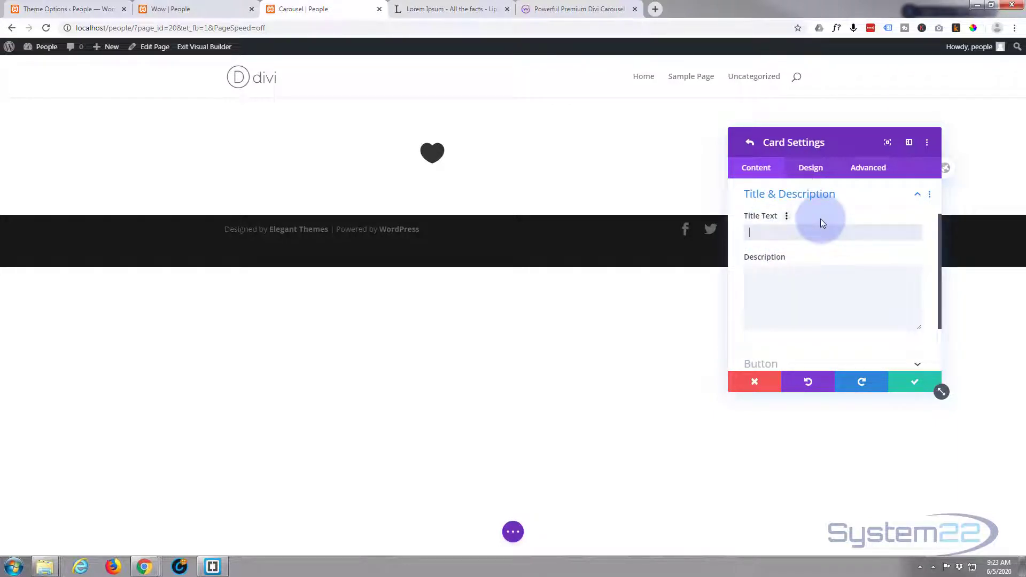
{"action": "type", "text": "My Wo"}
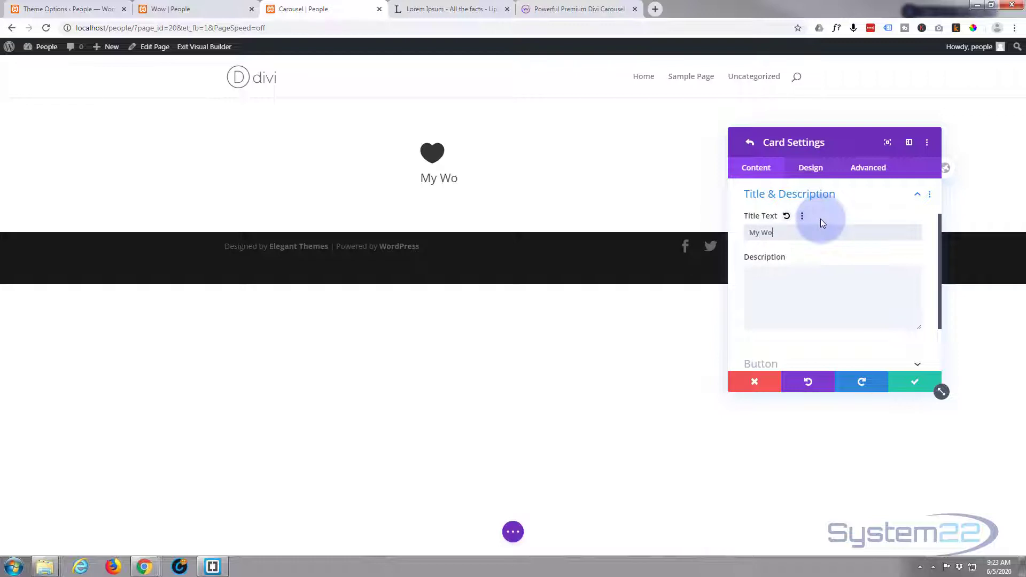
{"action": "type", "text": "W Carousel"}
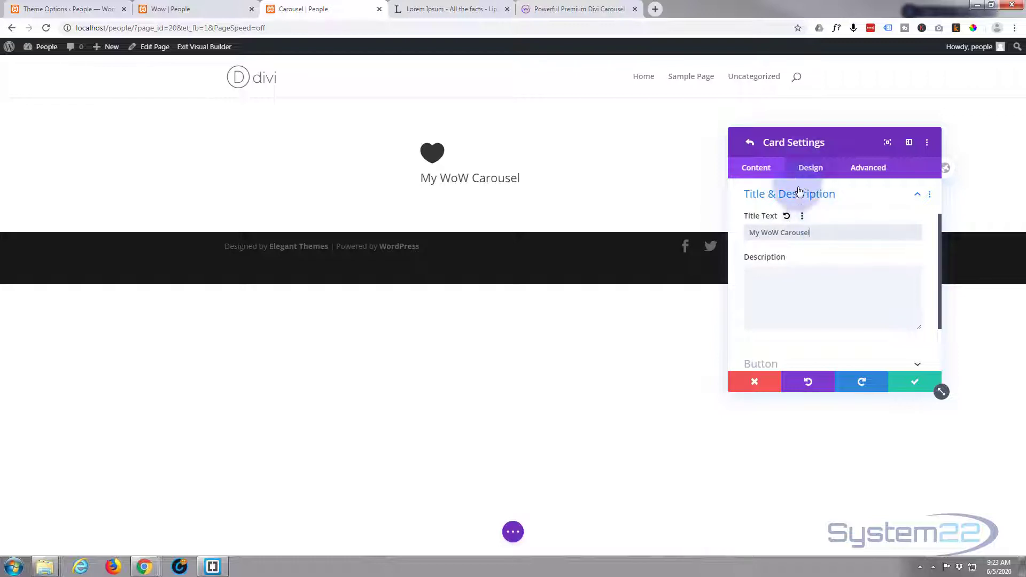
Copy the Lorem Ipsum passage from "Fusce commodo" to "auctor ac." on the Lipsum page and paste it as the card's description.
{"action": "left_click", "coordinate": [451, 8]}
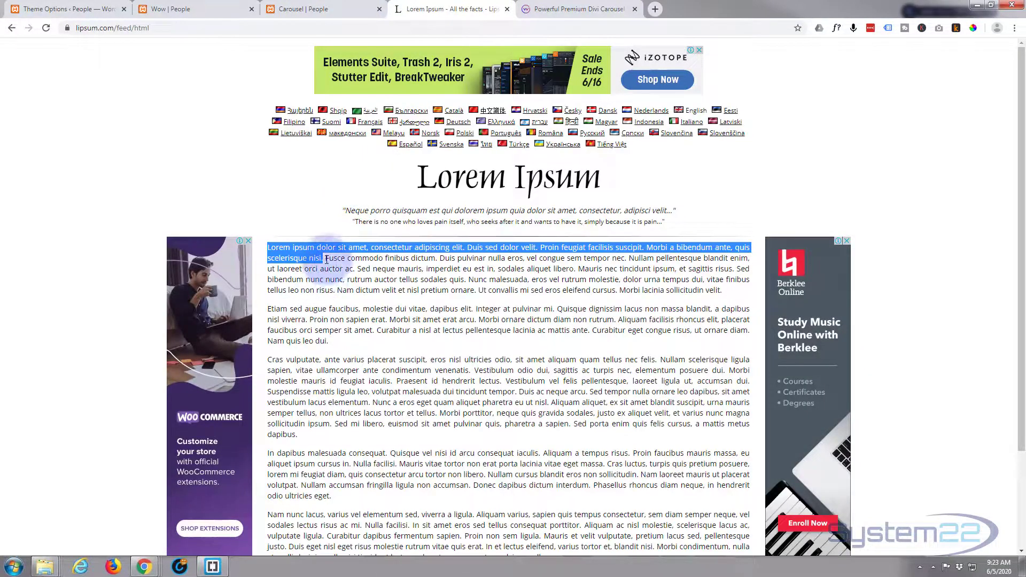
{"action": "left_click_drag", "start_coordinate": [325, 259], "coordinate": [361, 270]}
{"action": "key", "text": "ctrl+c"}
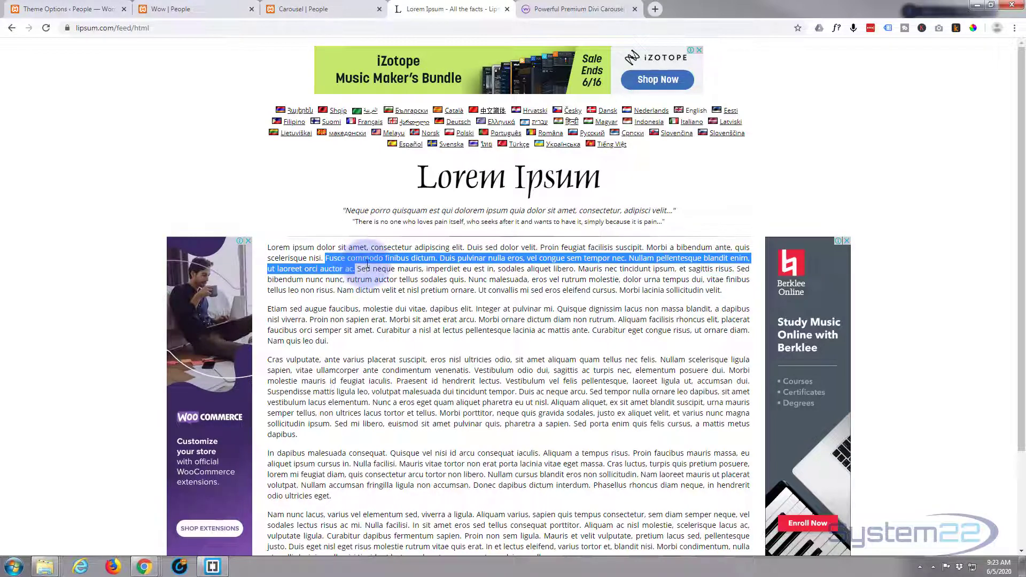
{"action": "left_click", "coordinate": [302, 7]}
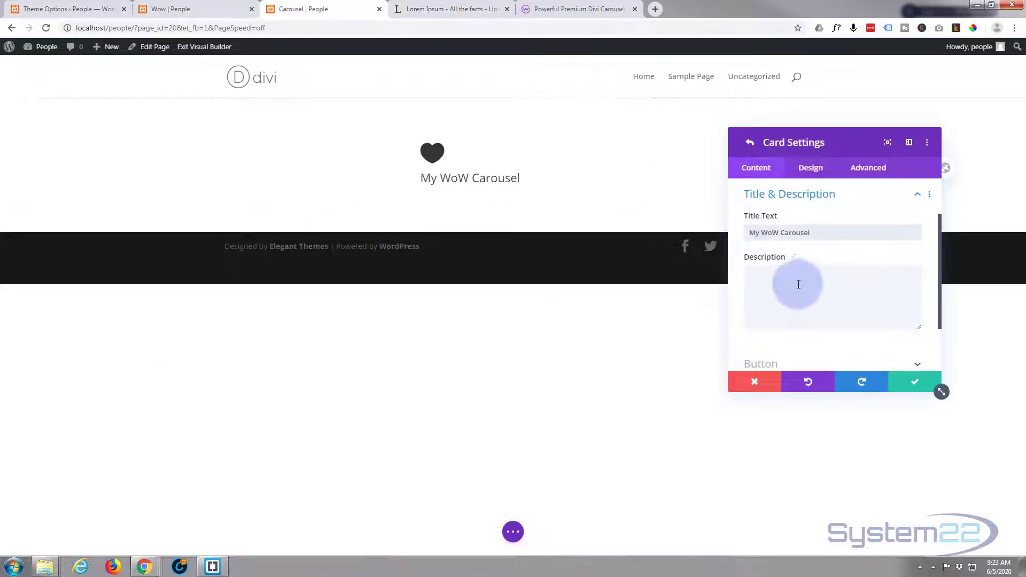
{"action": "left_click", "coordinate": [780, 280]}
{"action": "key", "text": "ctrl+v"}
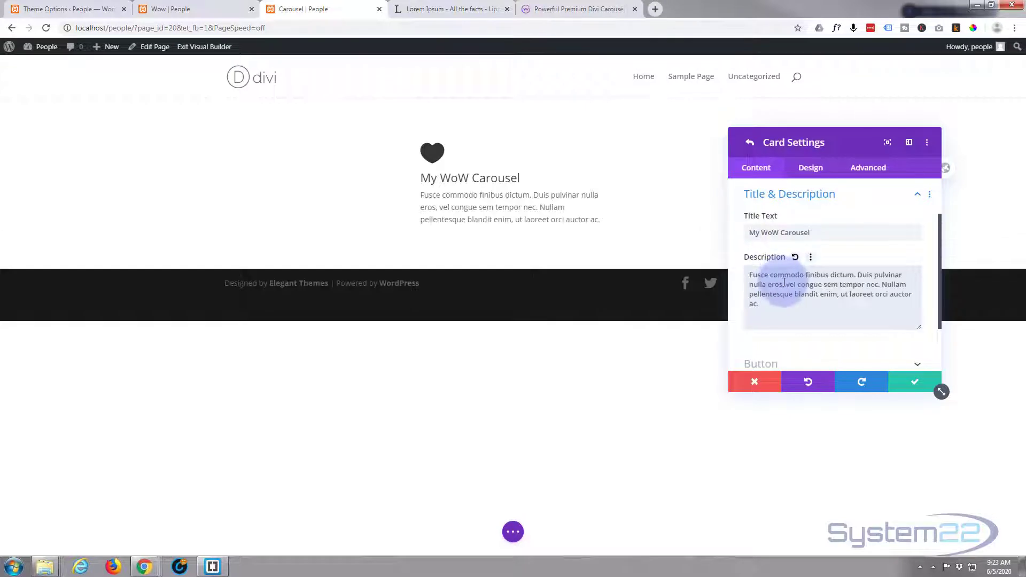
Enable the card's button and set its text to "Learn More".
{"action": "scroll", "coordinate": [805, 307], "scroll_direction": "down", "scroll_amount": 1}
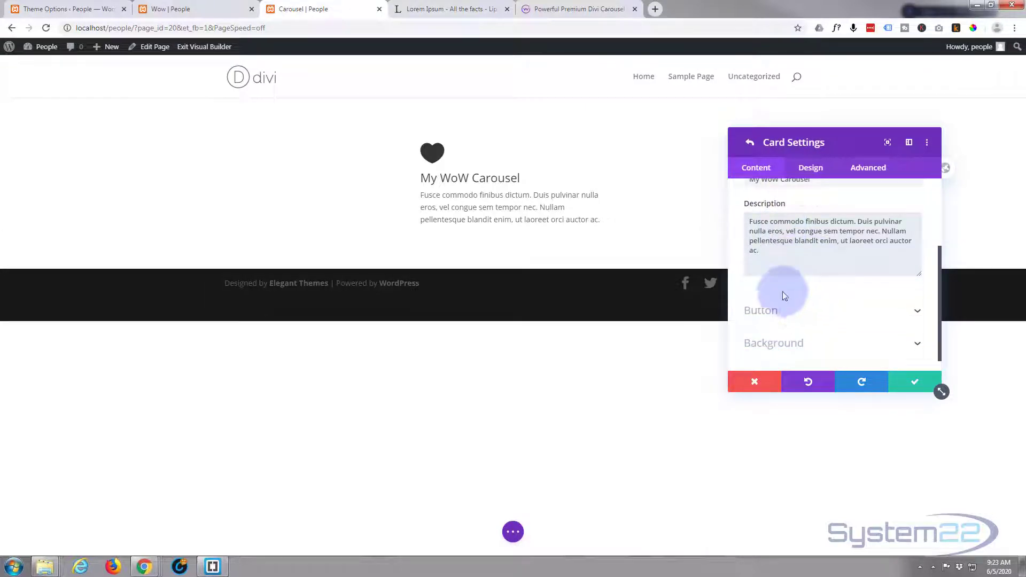
{"action": "left_click", "coordinate": [811, 310]}
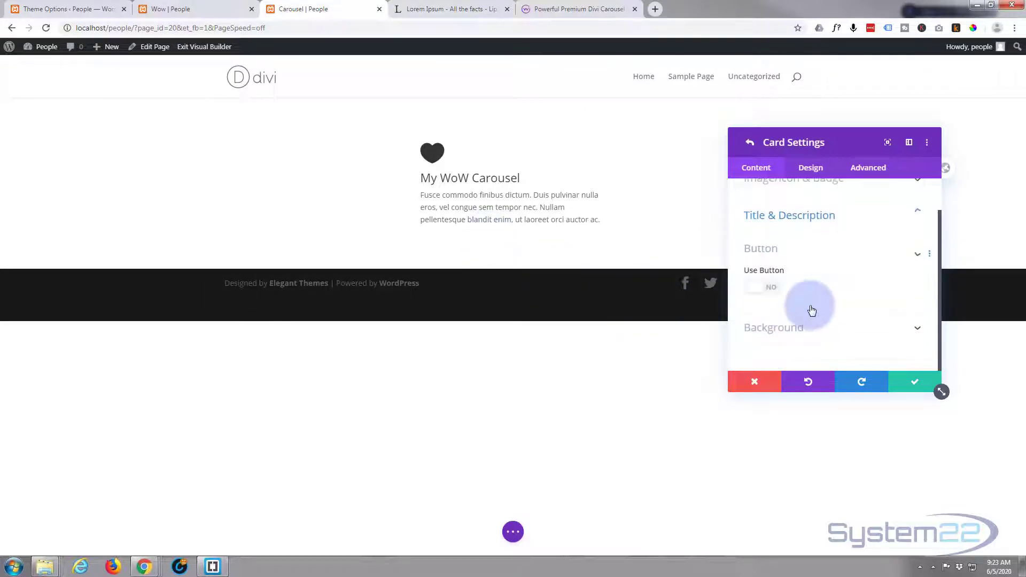
{"action": "left_click", "coordinate": [769, 288]}
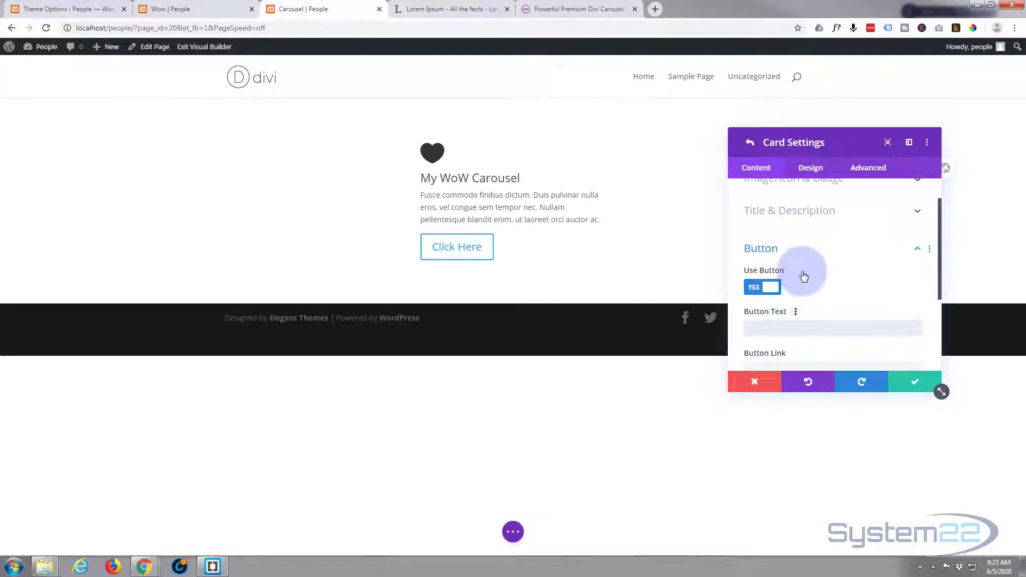
{"action": "type", "text": "Learn More"}
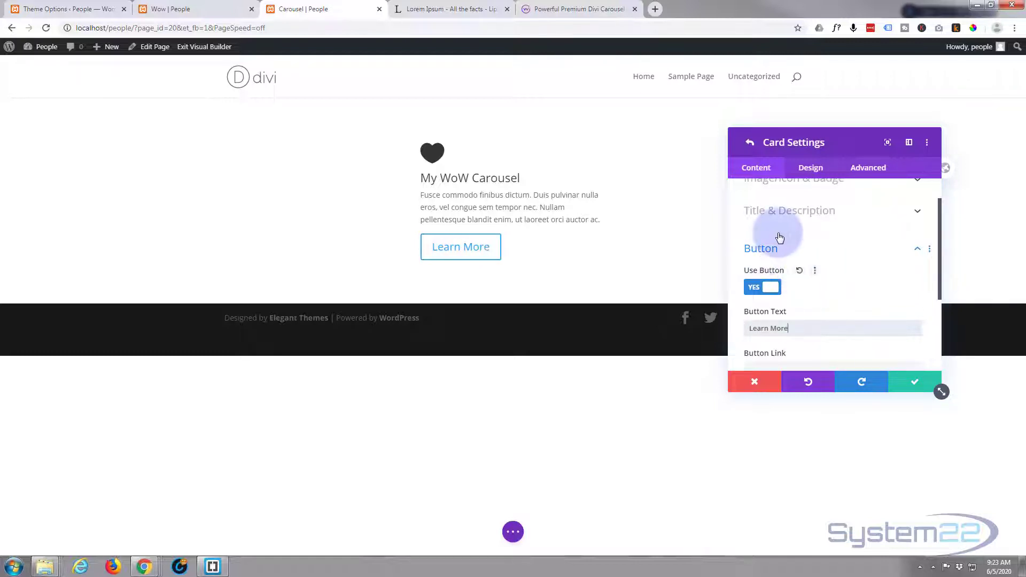
Set the card's button link to "#" and turn off opening it in a new window.
{"action": "scroll", "coordinate": [780, 236], "scroll_direction": "down", "scroll_amount": 1}
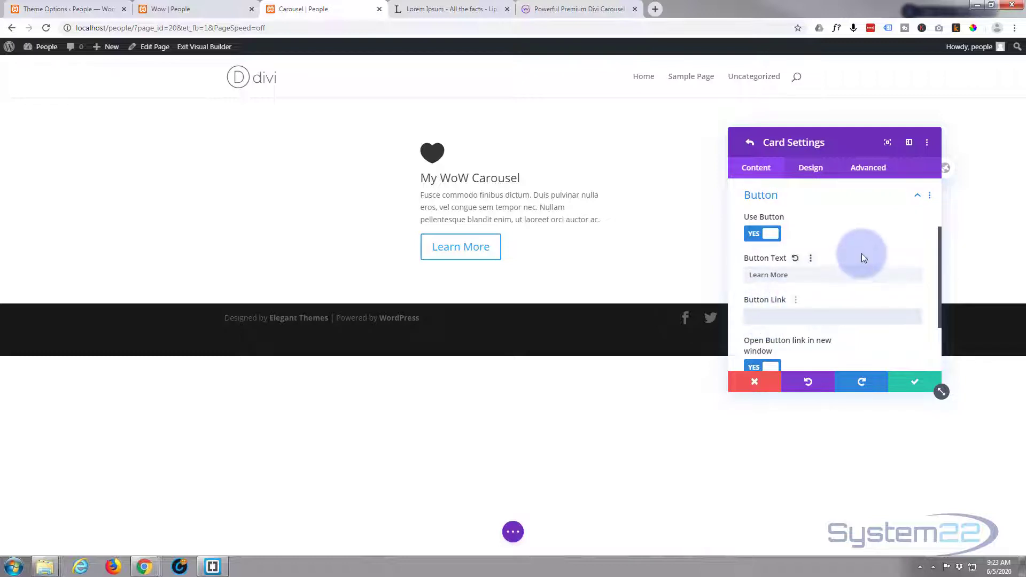
{"action": "type", "text": "#"}
{"action": "scroll", "coordinate": [815, 292], "scroll_direction": "down", "scroll_amount": 1}
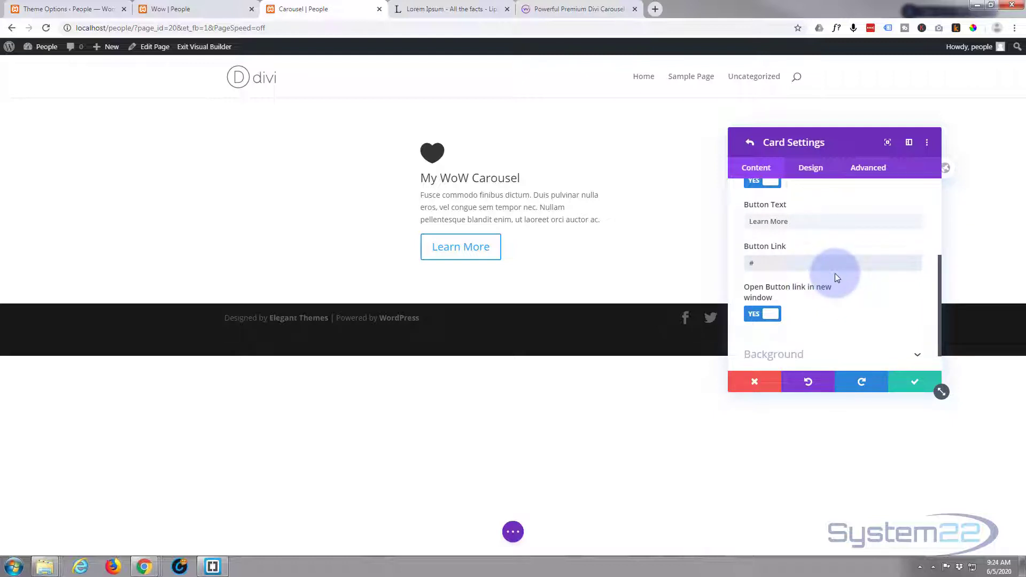
{"action": "scroll", "coordinate": [835, 275], "scroll_direction": "down", "scroll_amount": 1}
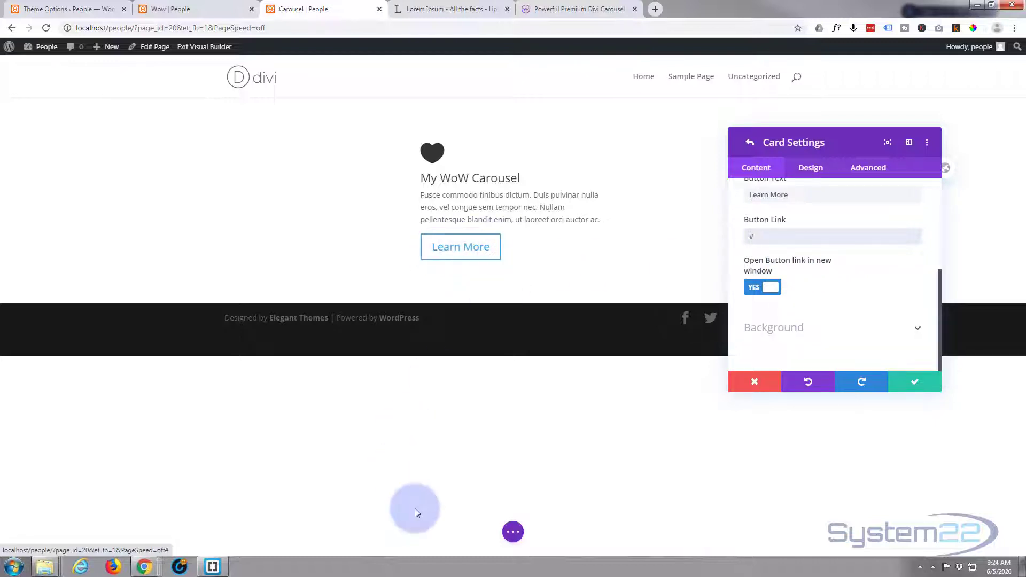
{"action": "left_click", "coordinate": [757, 292]}
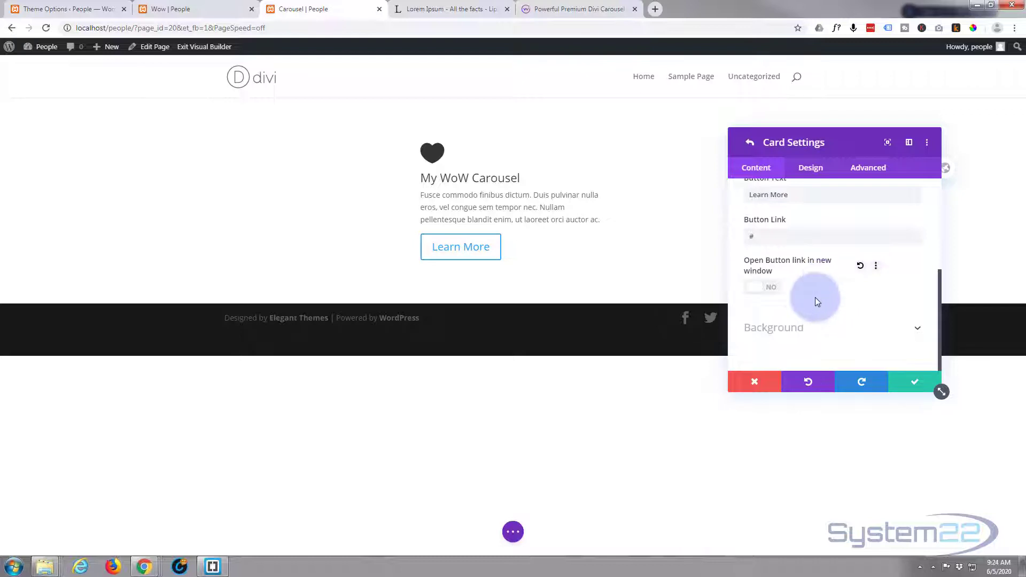
Set the card's background colour to purple #8300e9.
{"action": "left_click", "coordinate": [799, 327]}
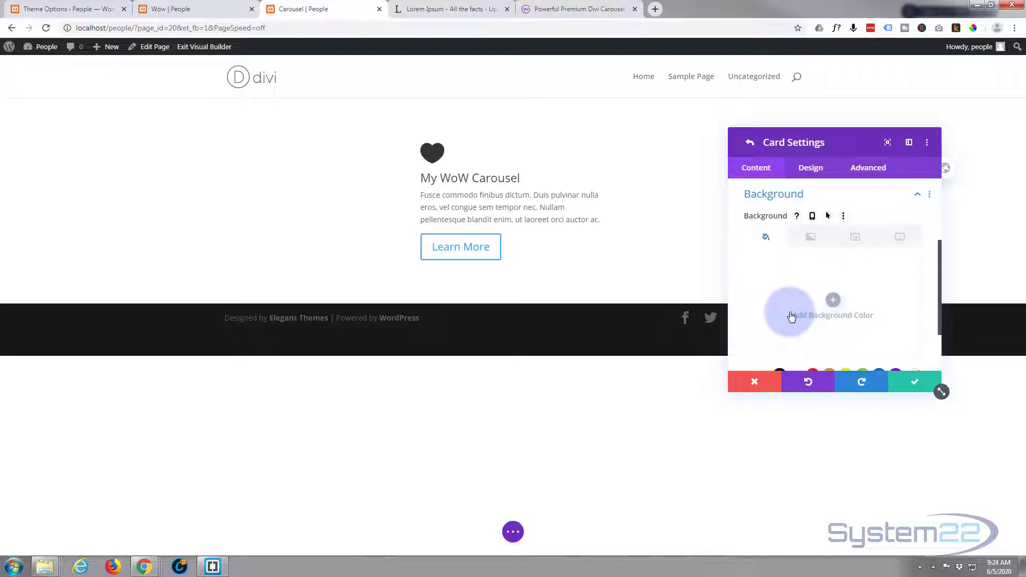
{"action": "scroll", "coordinate": [793, 319], "scroll_direction": "down", "scroll_amount": 1}
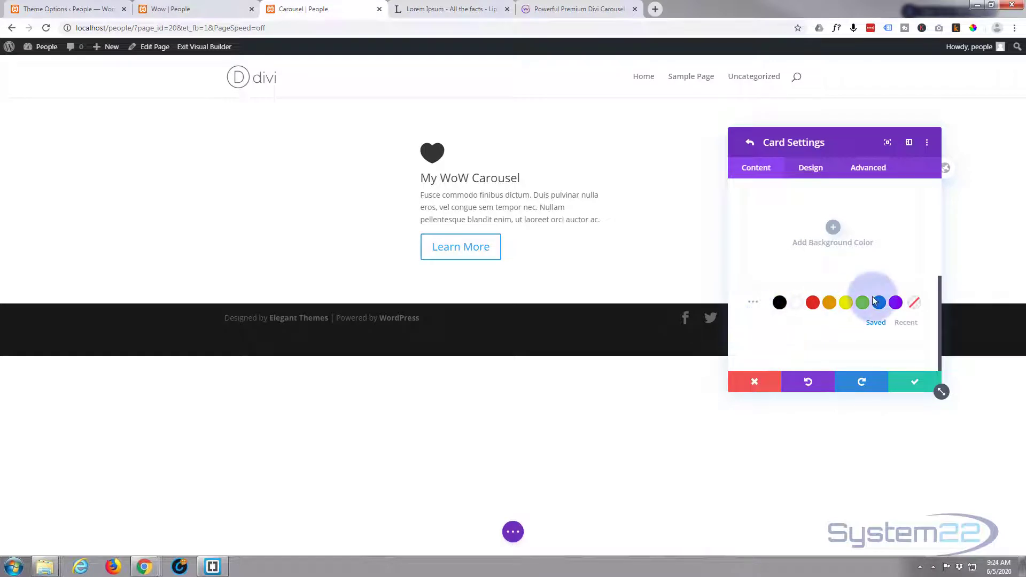
{"action": "left_click", "coordinate": [896, 303]}
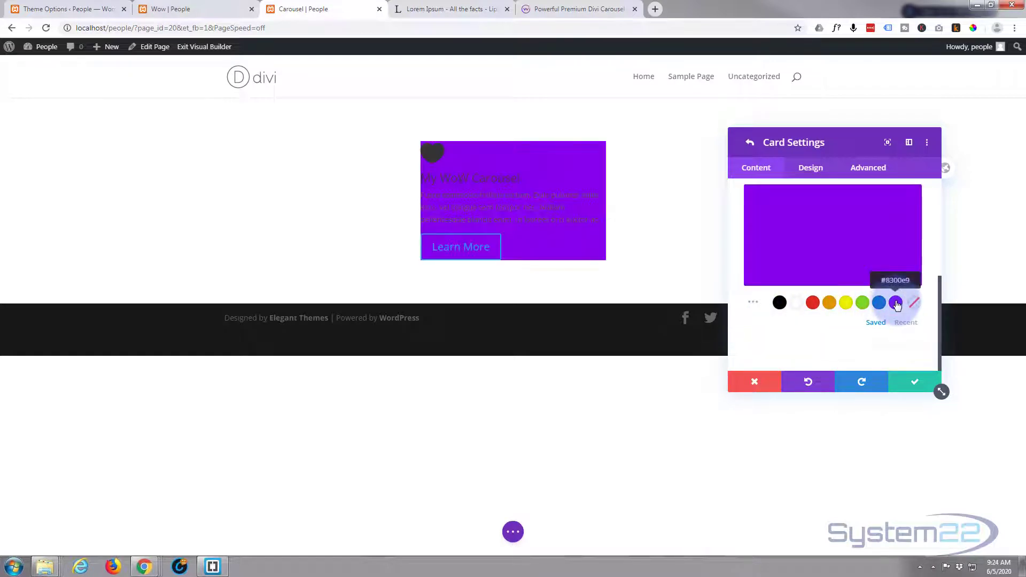
Centre the card's content alignment in the common design options.
{"action": "left_click", "coordinate": [811, 169]}
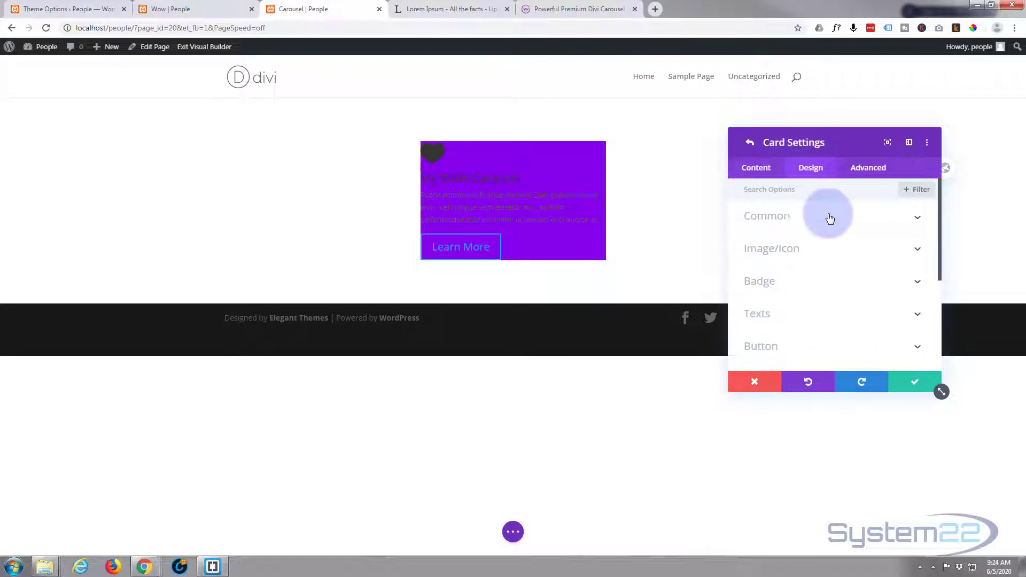
{"action": "left_click", "coordinate": [849, 219]}
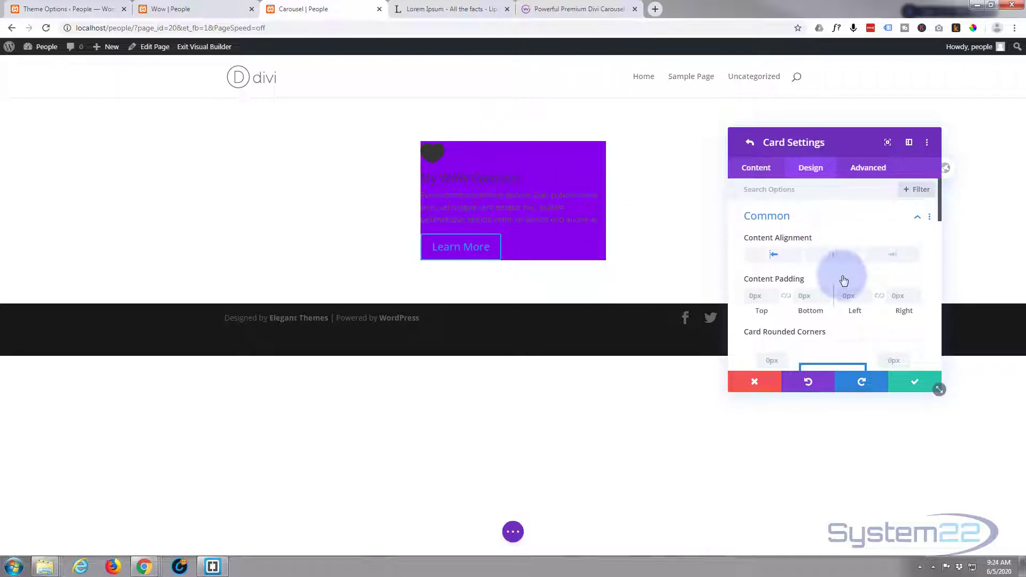
{"action": "left_click", "coordinate": [835, 254]}
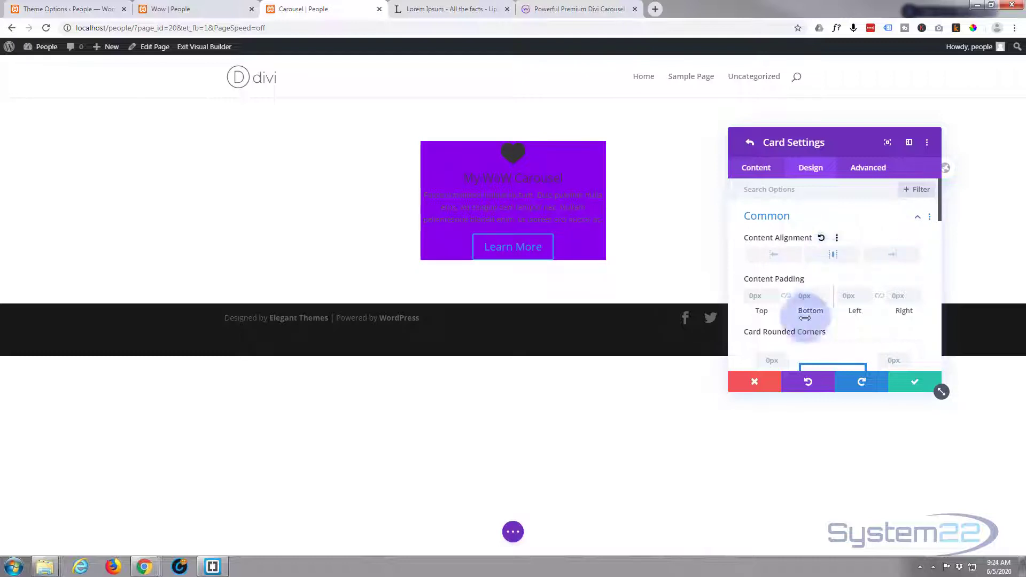
Set the card's content padding to 20px for top, bottom, left and right, linking each opposite pair.
{"action": "left_click", "coordinate": [752, 299]}
{"action": "type", "text": "20"}
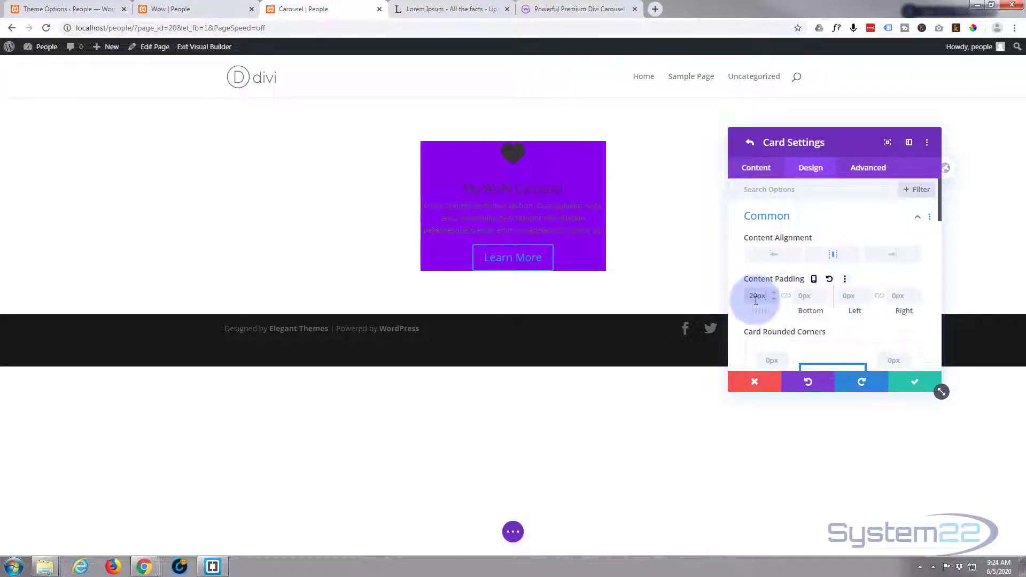
{"action": "left_click", "coordinate": [787, 297]}
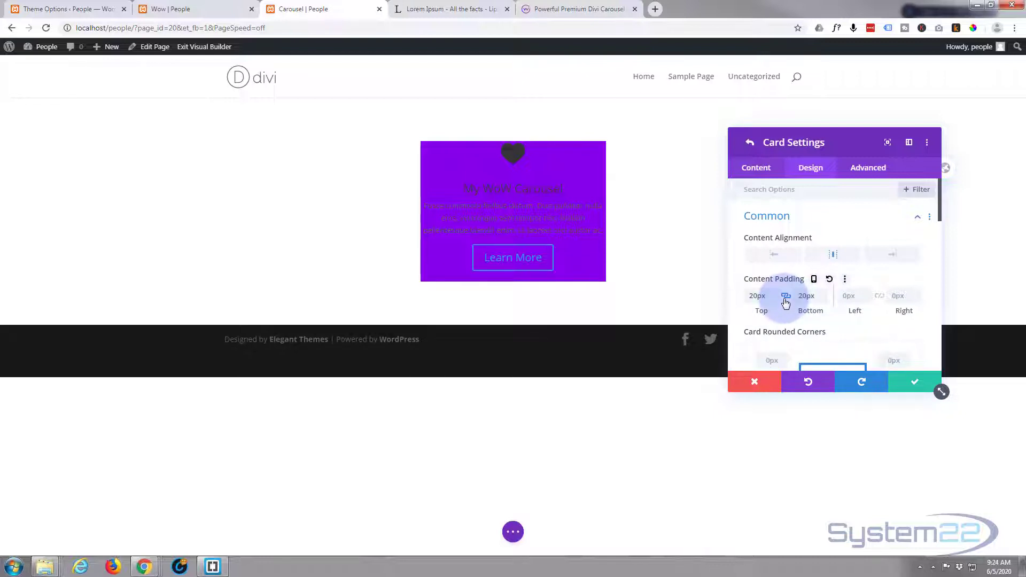
{"action": "left_click", "coordinate": [847, 297]}
{"action": "type", "text": "20"}
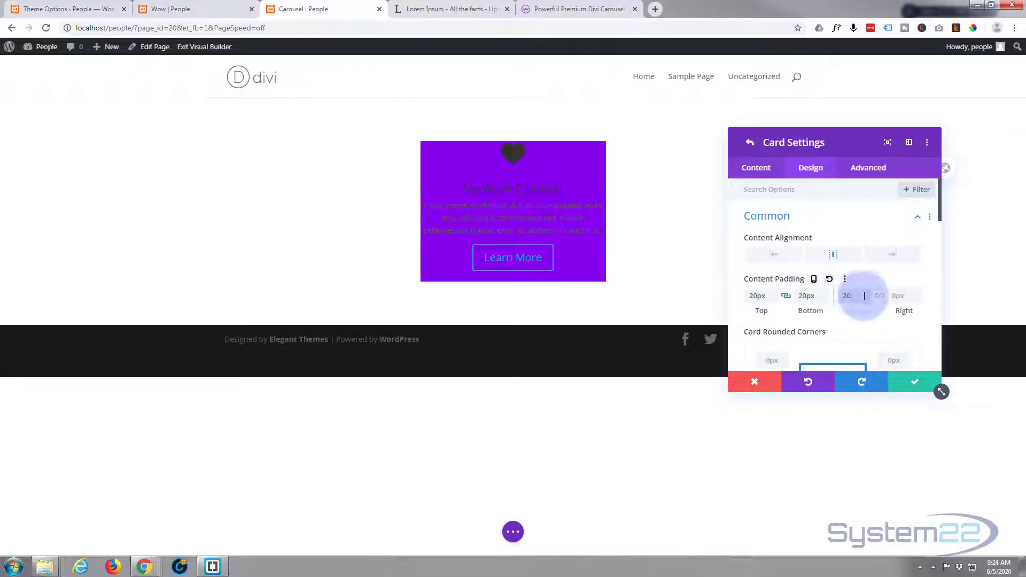
{"action": "left_click", "coordinate": [879, 297]}
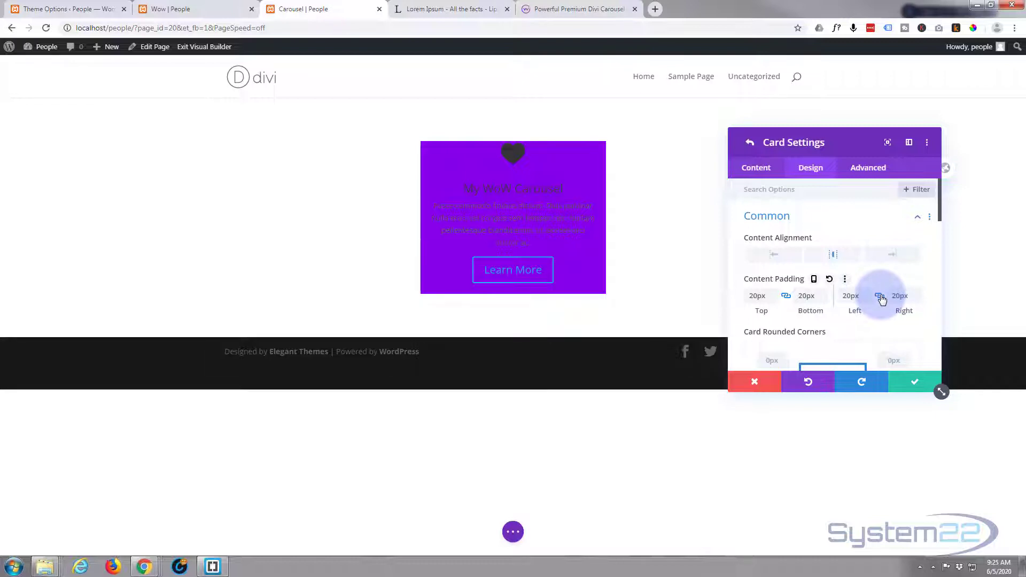
Round all four corners of the card to 10px.
{"action": "scroll", "coordinate": [876, 298], "scroll_direction": "down", "scroll_amount": 1}
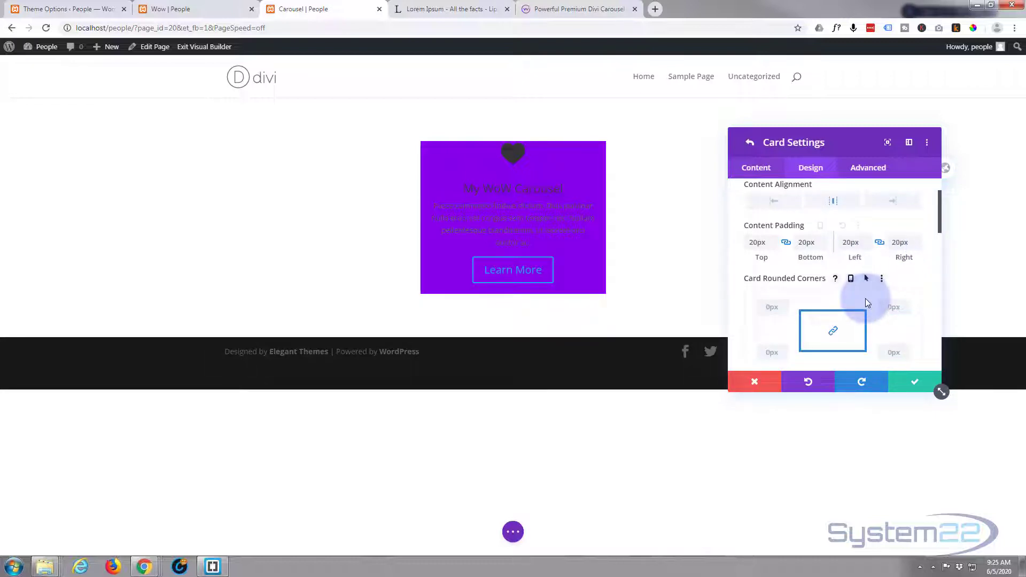
{"action": "scroll", "coordinate": [806, 301], "scroll_direction": "down", "scroll_amount": 1}
{"action": "left_click", "coordinate": [771, 254]}
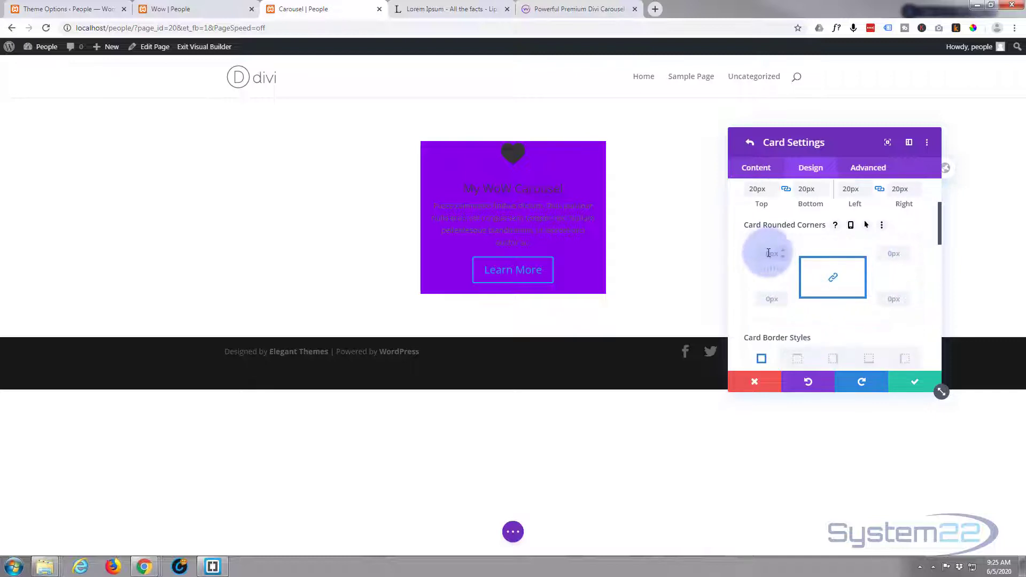
{"action": "type", "text": "10"}
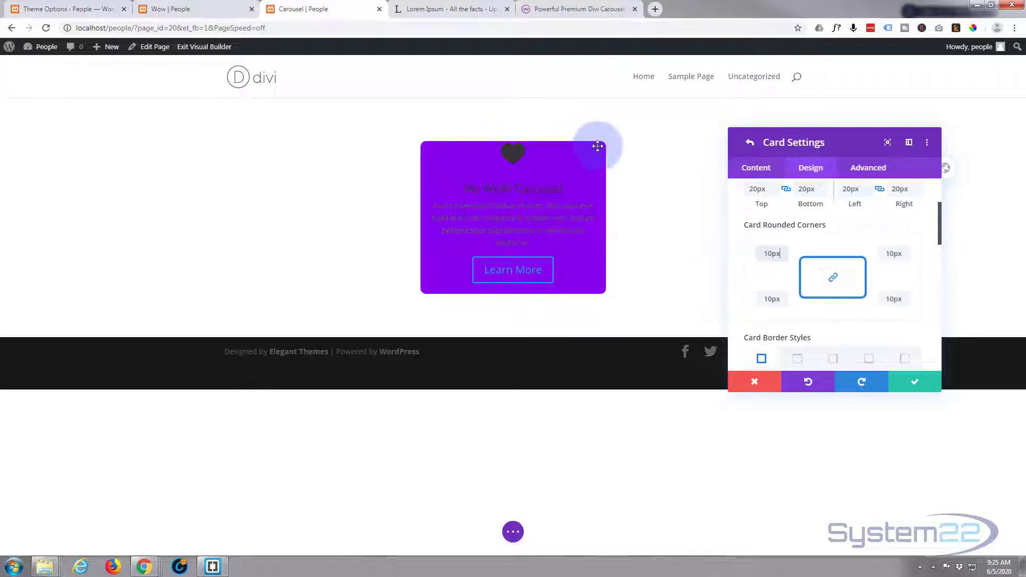
Set the card's heart icon colour to white #ffffff.
{"action": "scroll", "coordinate": [790, 267], "scroll_direction": "down", "scroll_amount": 2}
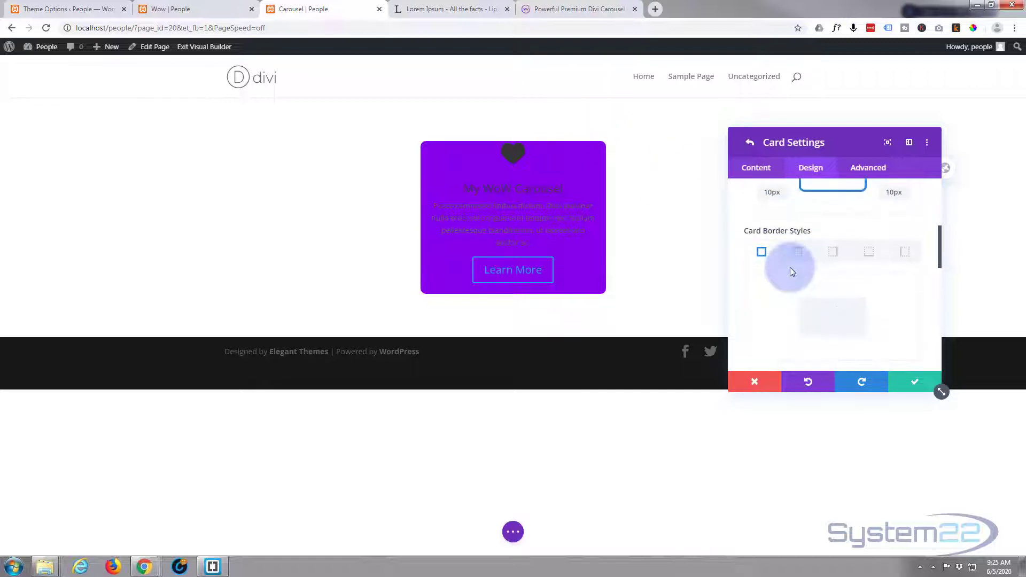
{"action": "scroll", "coordinate": [788, 261], "scroll_direction": "down", "scroll_amount": 2}
{"action": "scroll", "coordinate": [787, 258], "scroll_direction": "down", "scroll_amount": 5}
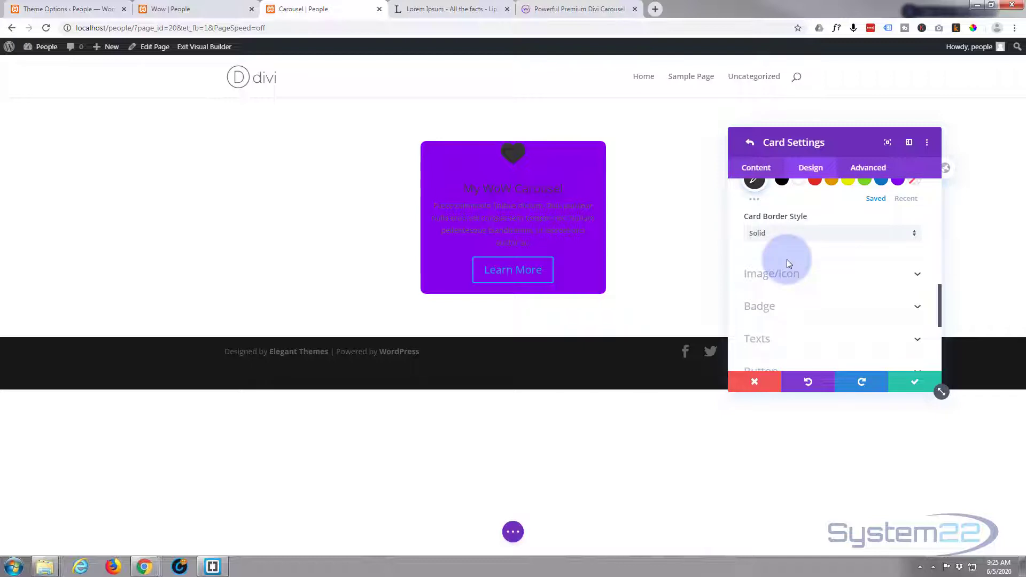
{"action": "scroll", "coordinate": [788, 263], "scroll_direction": "down", "scroll_amount": 1}
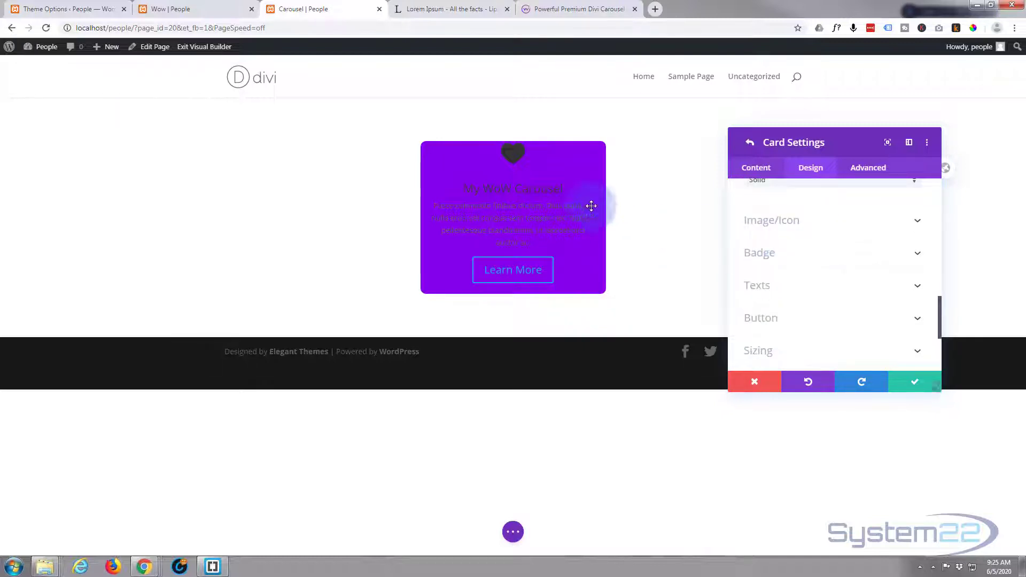
{"action": "left_click", "coordinate": [866, 224]}
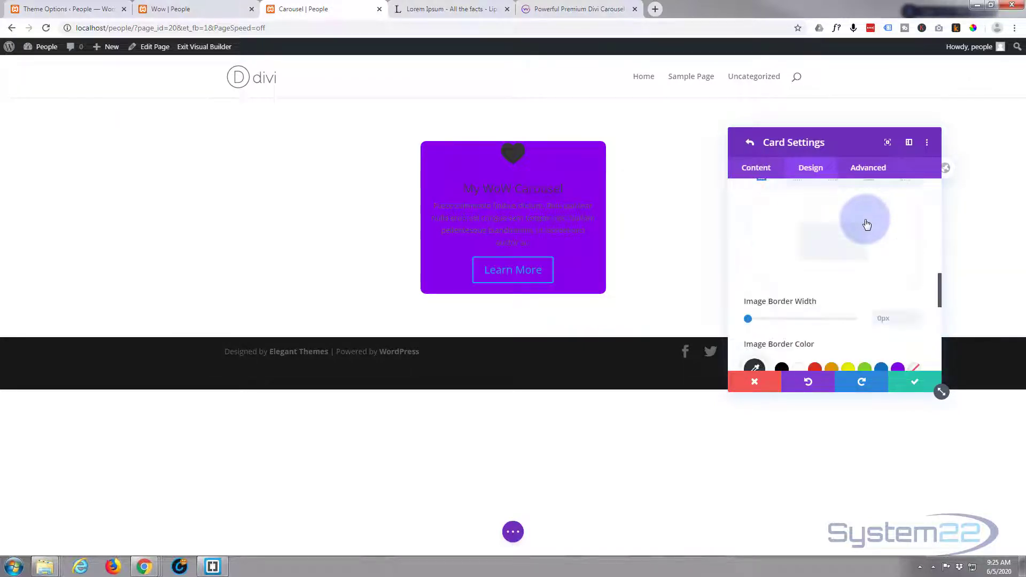
{"action": "left_click", "coordinate": [800, 285]}
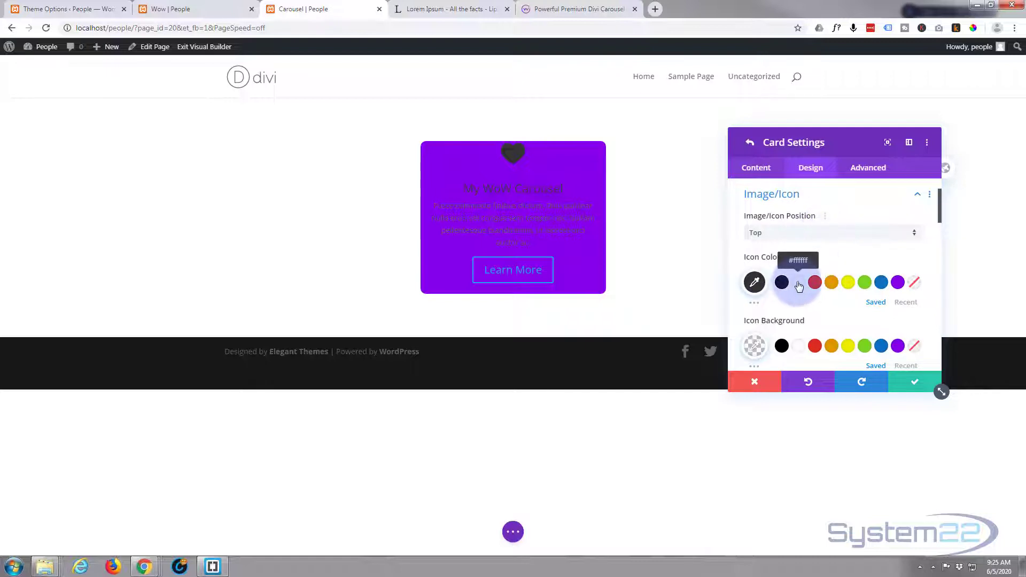
Set the icon's top padding to 20px.
{"action": "scroll", "coordinate": [795, 268], "scroll_direction": "down", "scroll_amount": 3}
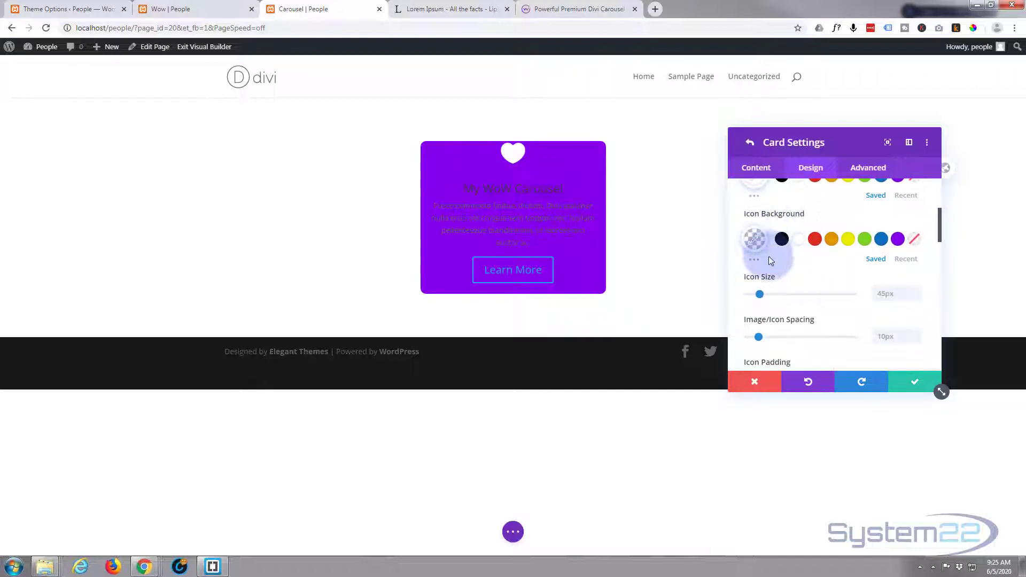
{"action": "scroll", "coordinate": [797, 271], "scroll_direction": "down", "scroll_amount": 1}
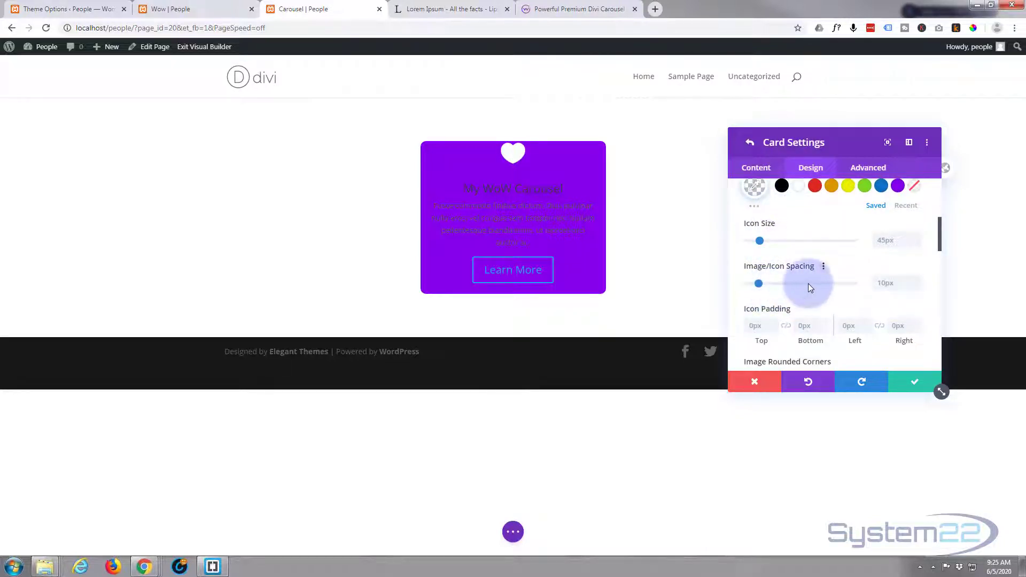
{"action": "scroll", "coordinate": [808, 282], "scroll_direction": "down", "scroll_amount": 1}
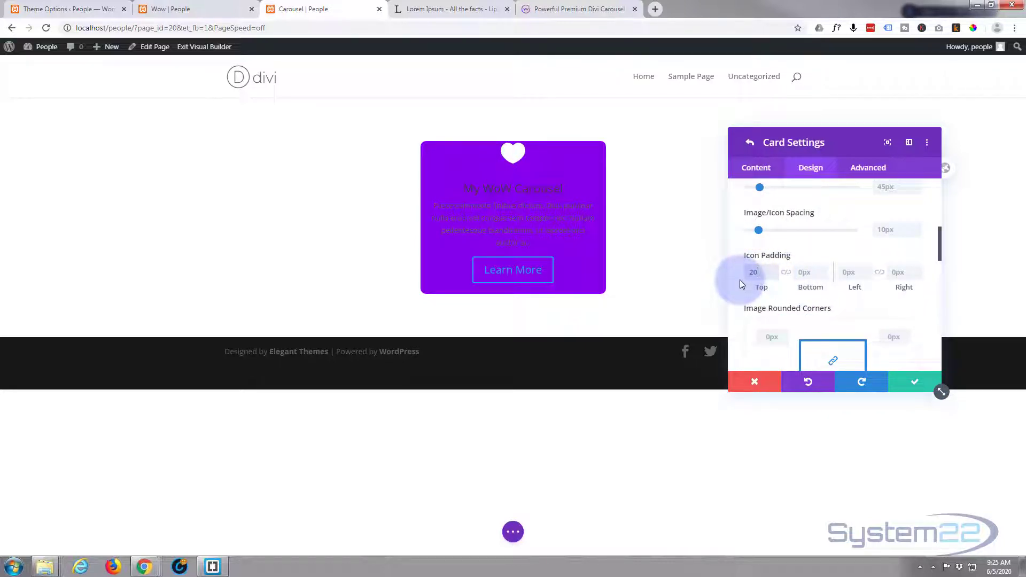
{"action": "type", "text": "px"}
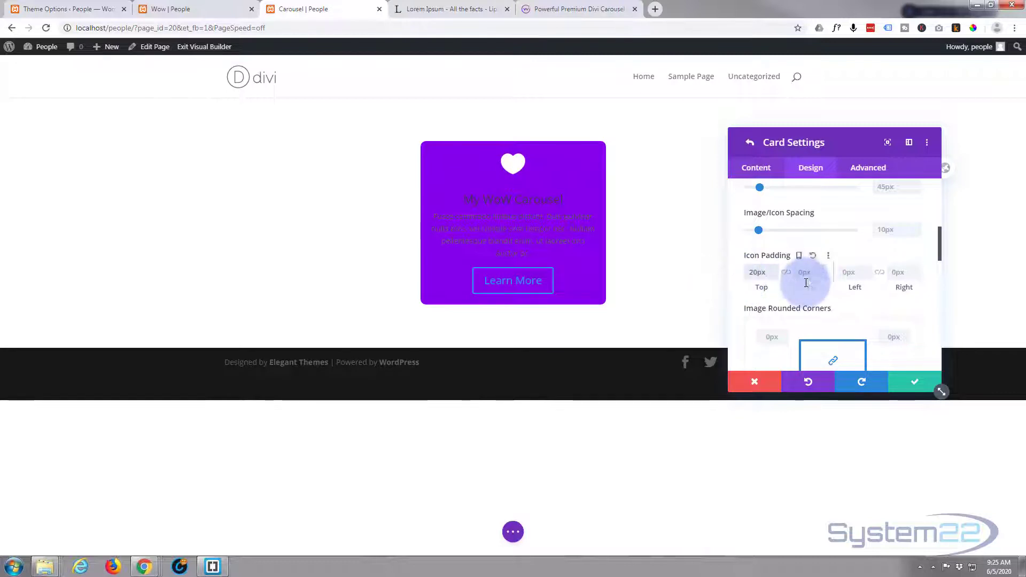
Examine the card's badge design options, including position, padding, offsets, colours, rounded corners and border.
{"action": "scroll", "coordinate": [804, 283], "scroll_direction": "down", "scroll_amount": 5}
{"action": "scroll", "coordinate": [805, 284], "scroll_direction": "down", "scroll_amount": 3}
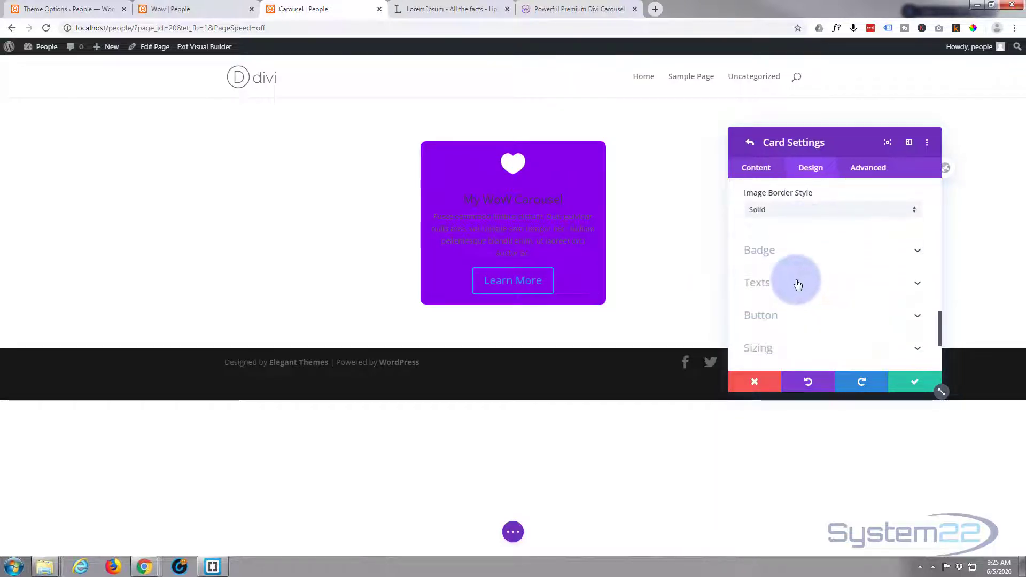
{"action": "left_click", "coordinate": [817, 256]}
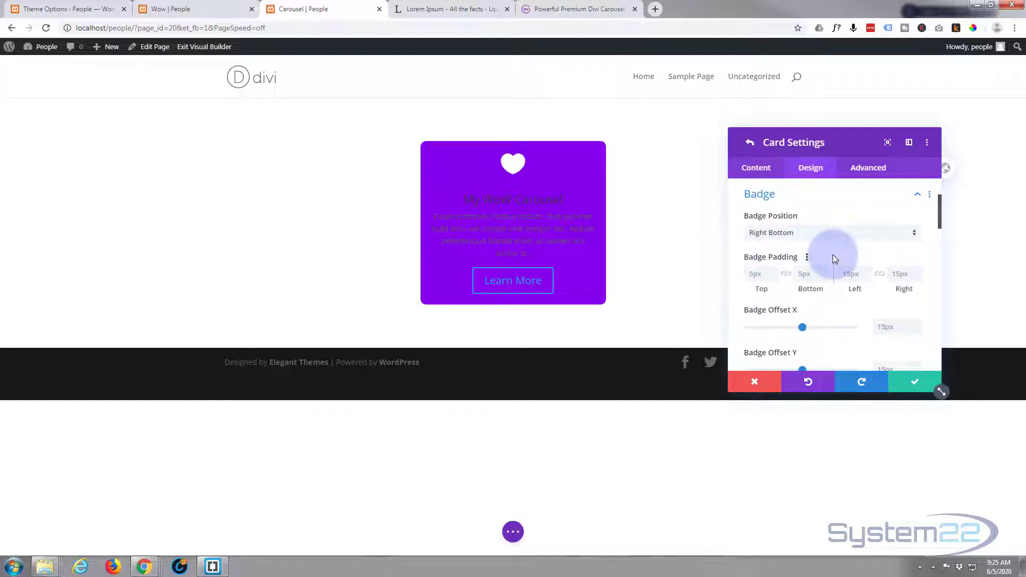
{"action": "scroll", "coordinate": [835, 260], "scroll_direction": "down", "scroll_amount": 4}
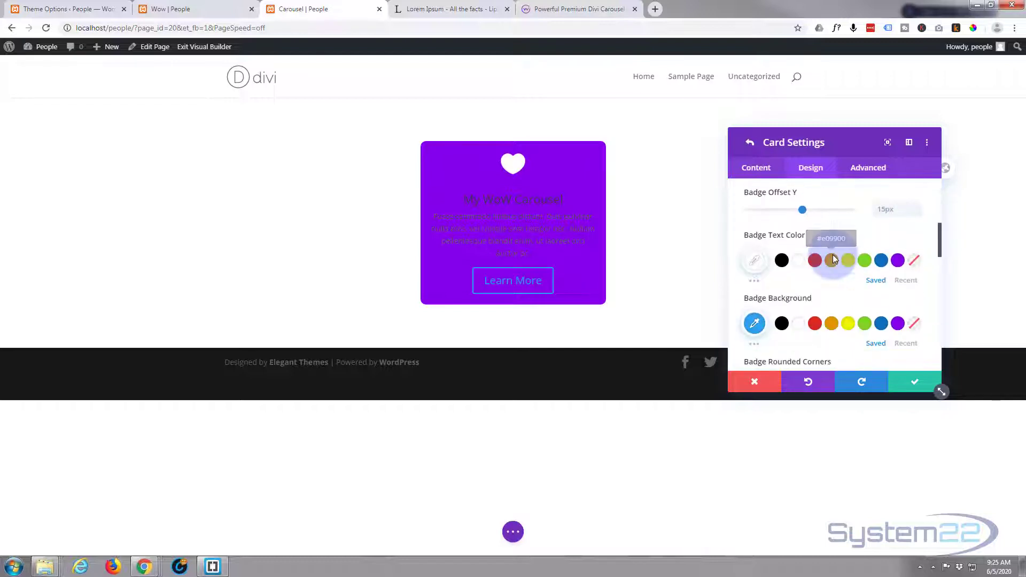
{"action": "scroll", "coordinate": [835, 260], "scroll_direction": "down", "scroll_amount": 4}
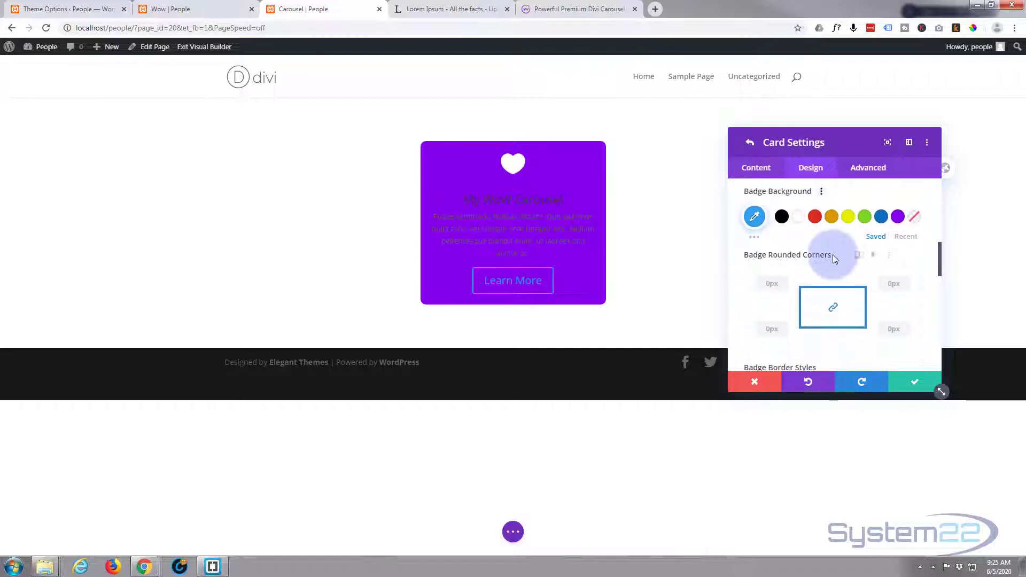
{"action": "scroll", "coordinate": [835, 260], "scroll_direction": "down", "scroll_amount": 5}
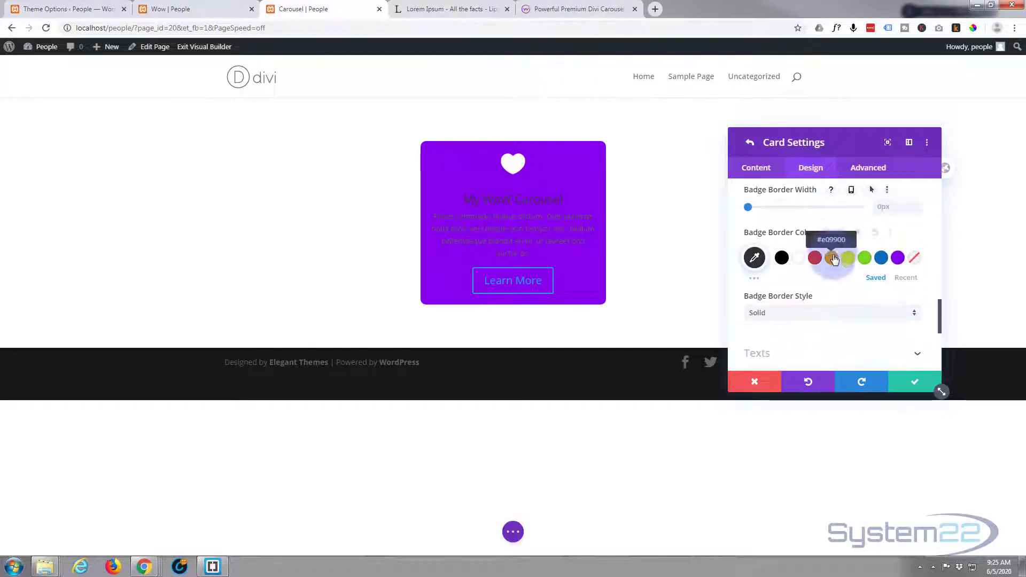
{"action": "scroll", "coordinate": [835, 259], "scroll_direction": "down", "scroll_amount": 1}
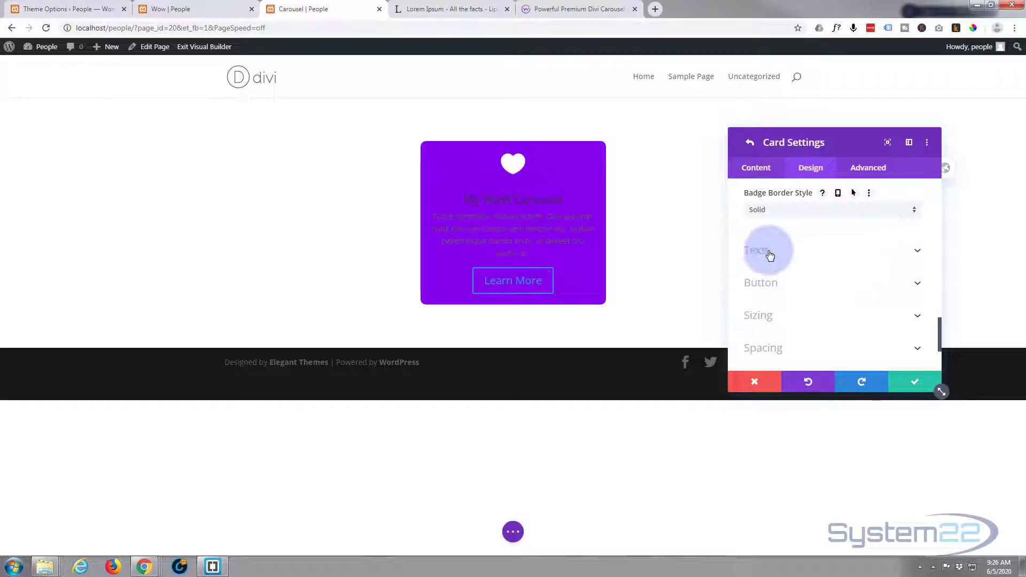
Style the card's title text as uppercase and colour it white.
{"action": "left_click", "coordinate": [848, 250]}
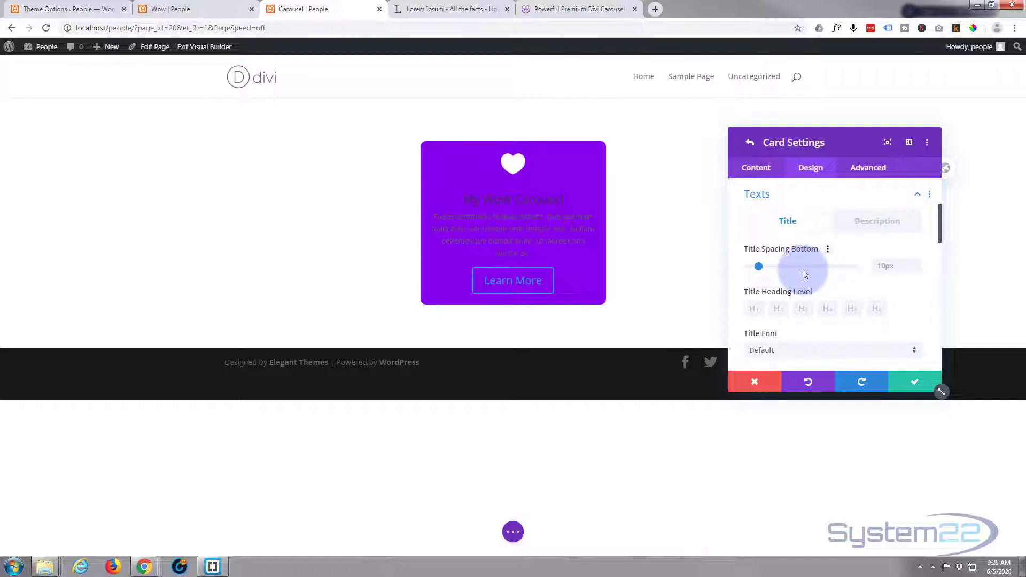
{"action": "scroll", "coordinate": [805, 274], "scroll_direction": "down", "scroll_amount": 5}
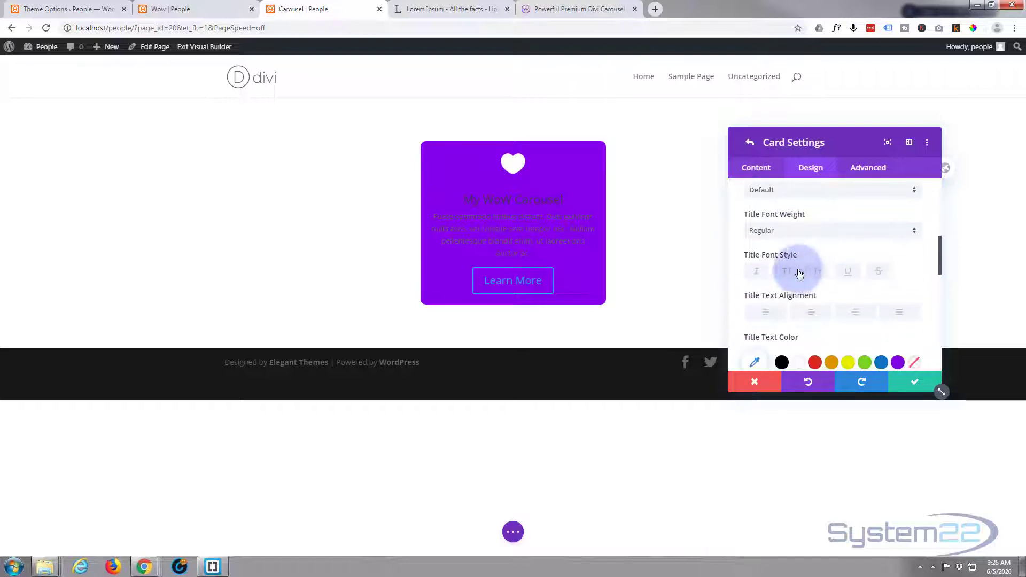
{"action": "left_click", "coordinate": [799, 273]}
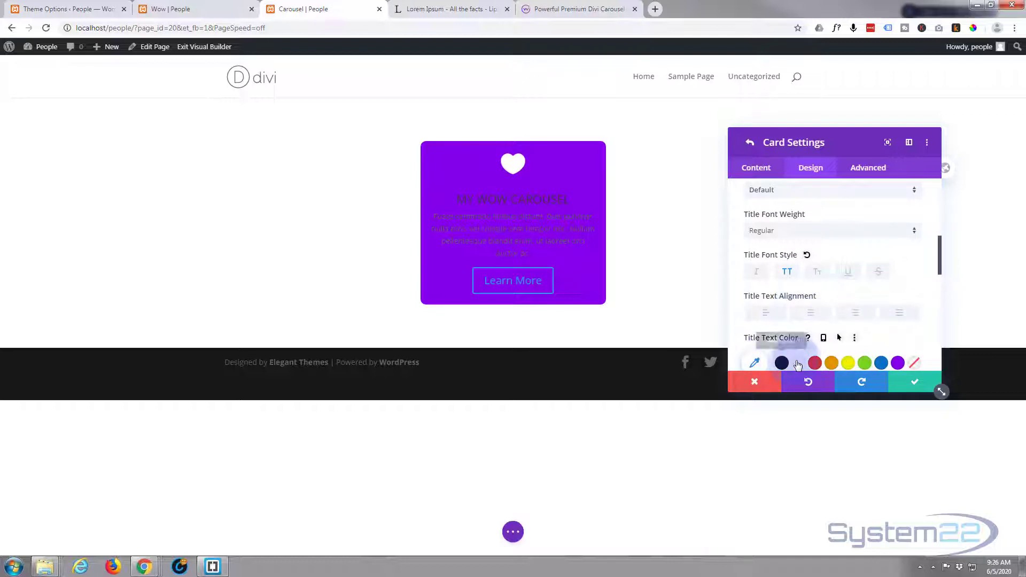
{"action": "left_click", "coordinate": [799, 363]}
Set the card title's font weight to Semi Bold.
{"action": "left_click", "coordinate": [785, 257]}
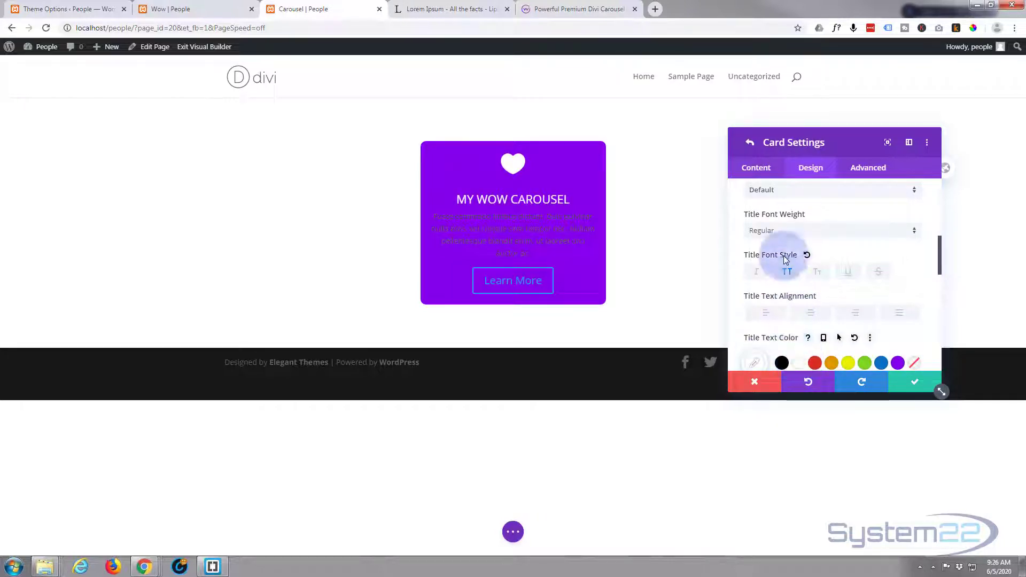
{"action": "left_click", "coordinate": [782, 233]}
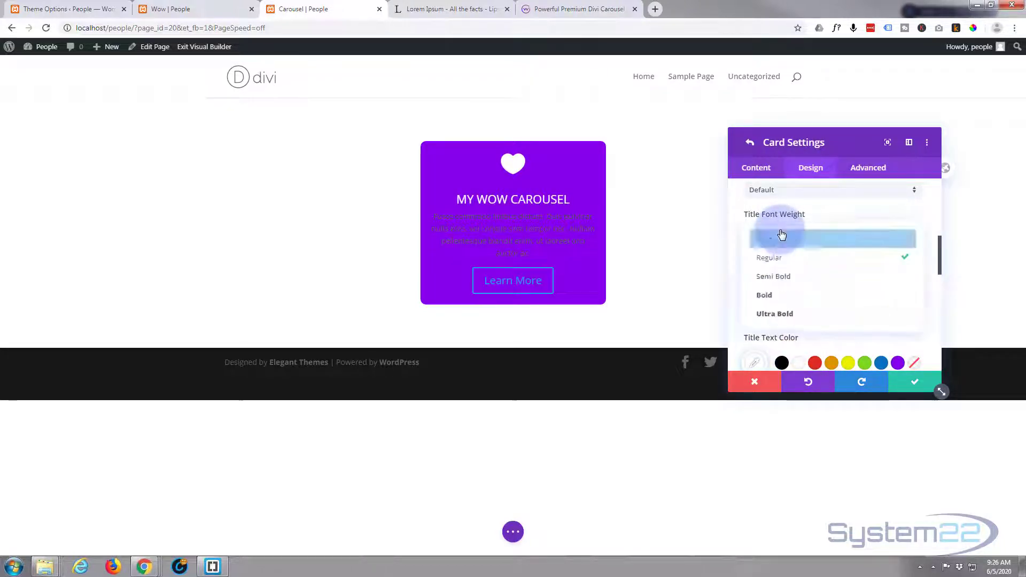
{"action": "left_click", "coordinate": [782, 280]}
{"action": "scroll", "coordinate": [786, 271], "scroll_direction": "down", "scroll_amount": 2}
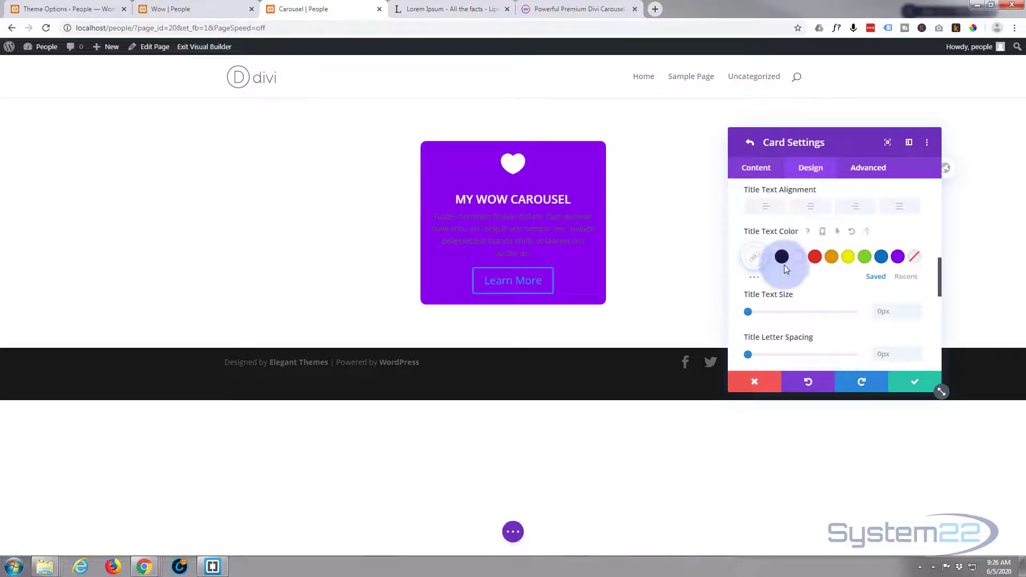
{"action": "scroll", "coordinate": [786, 271], "scroll_direction": "up", "scroll_amount": 2}
{"action": "scroll", "coordinate": [787, 270], "scroll_direction": "up", "scroll_amount": 3}
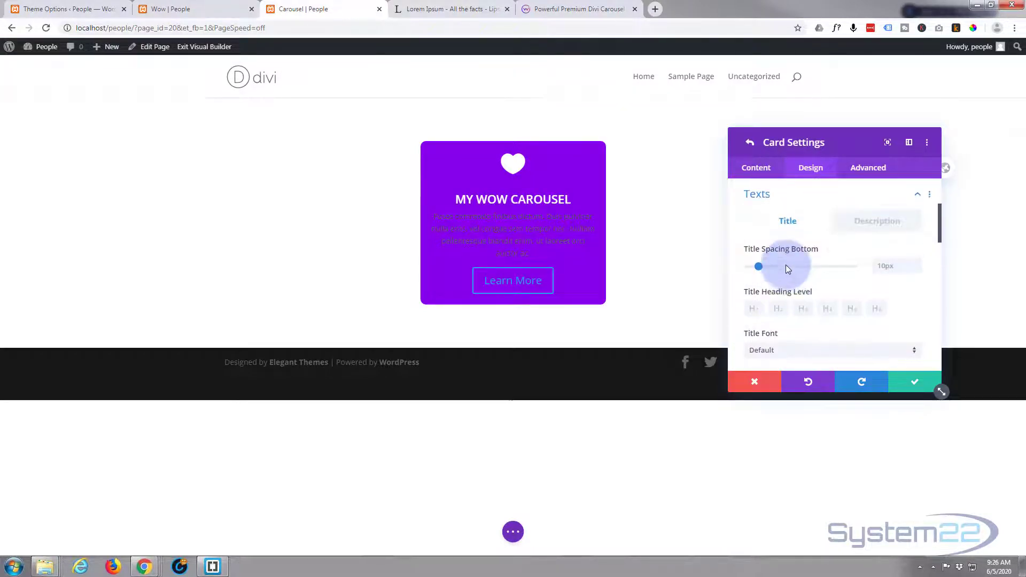
Colour the card's description text white (#ffffff).
{"action": "scroll", "coordinate": [786, 265], "scroll_direction": "up", "scroll_amount": 1}
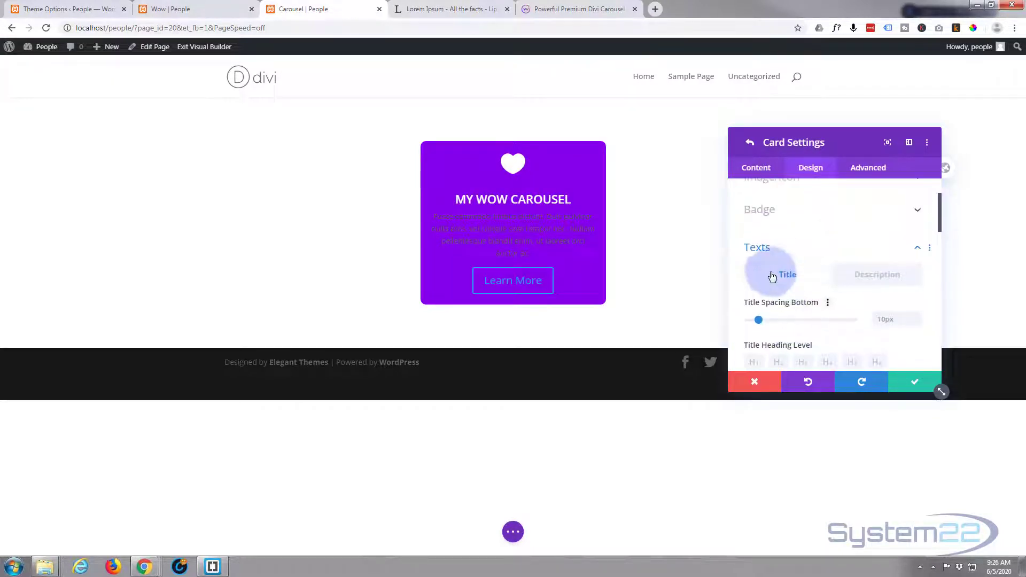
{"action": "left_click", "coordinate": [882, 277]}
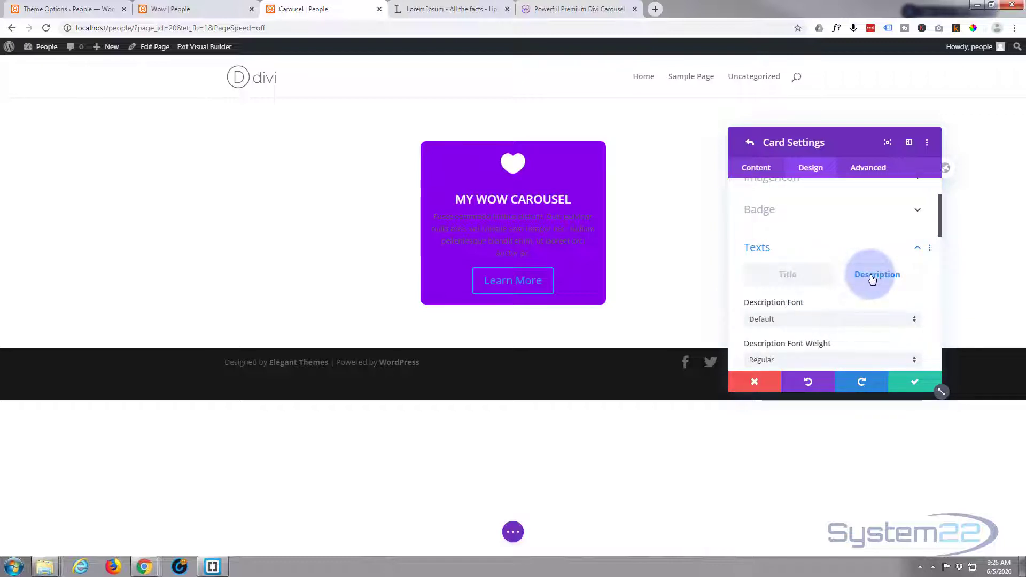
{"action": "scroll", "coordinate": [869, 278], "scroll_direction": "down", "scroll_amount": 2}
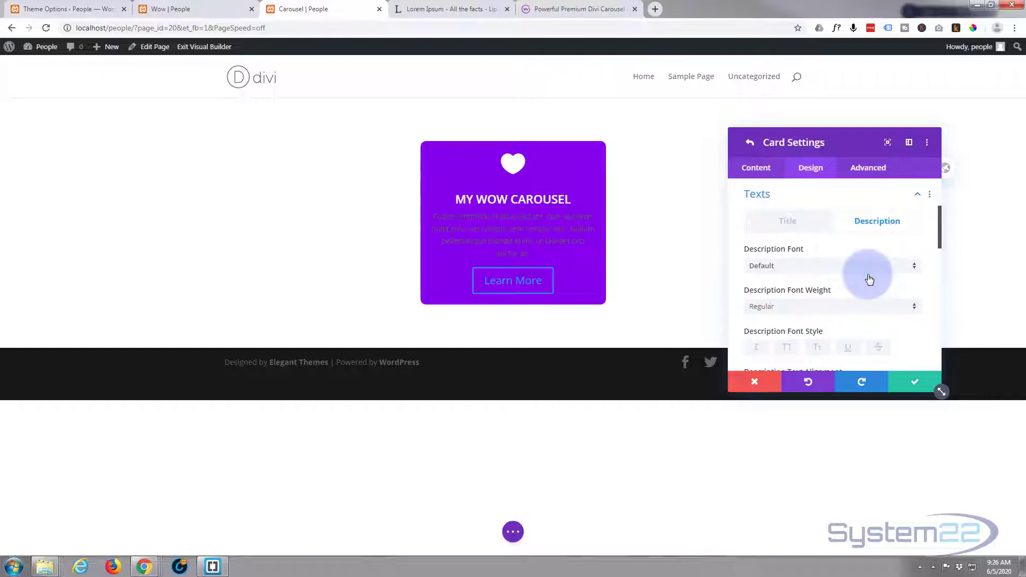
{"action": "scroll", "coordinate": [870, 278], "scroll_direction": "down", "scroll_amount": 5}
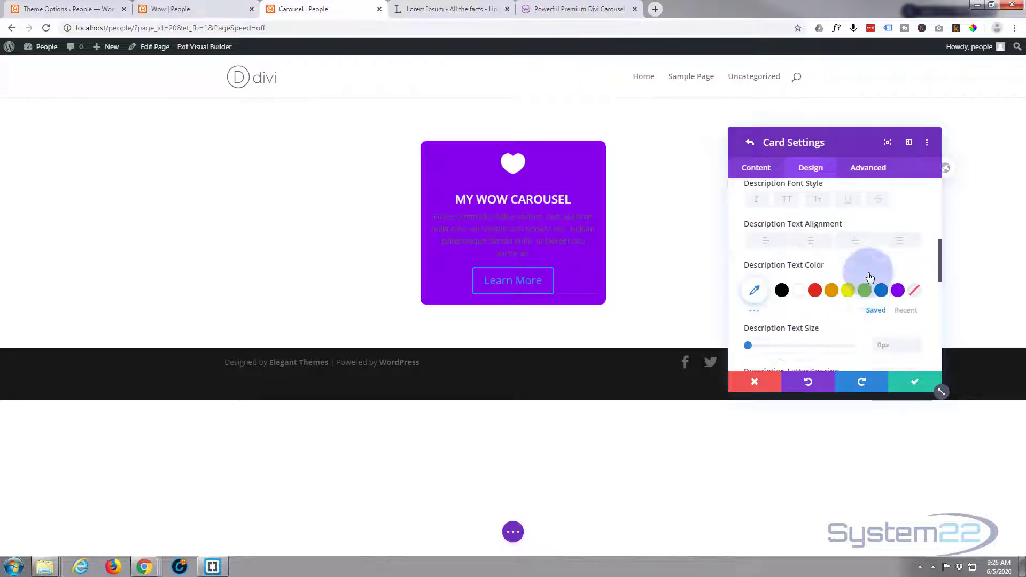
{"action": "left_click", "coordinate": [800, 282]}
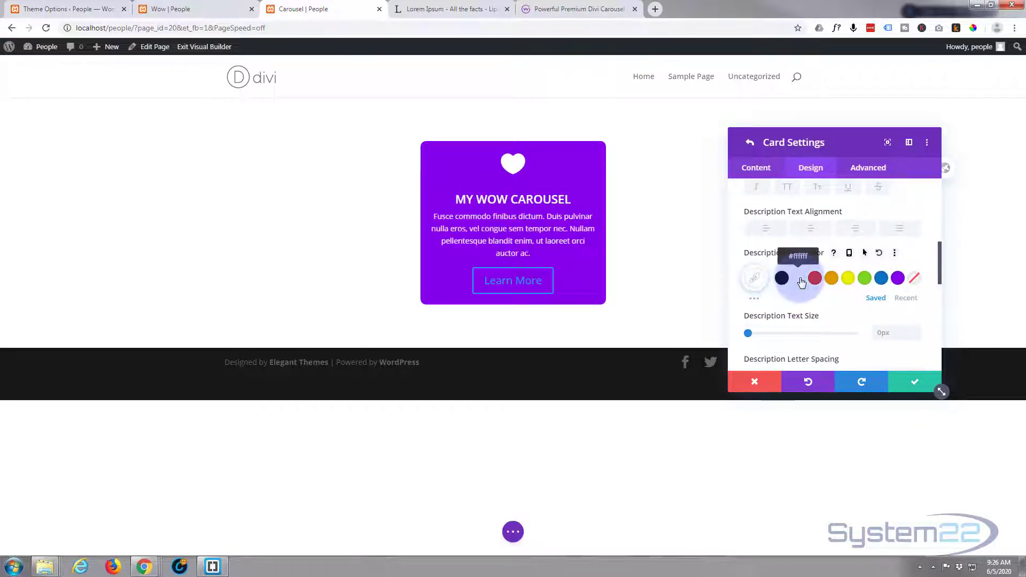
Apply the first text shadow preset to the card's title.
{"action": "scroll", "coordinate": [803, 282], "scroll_direction": "down", "scroll_amount": 4}
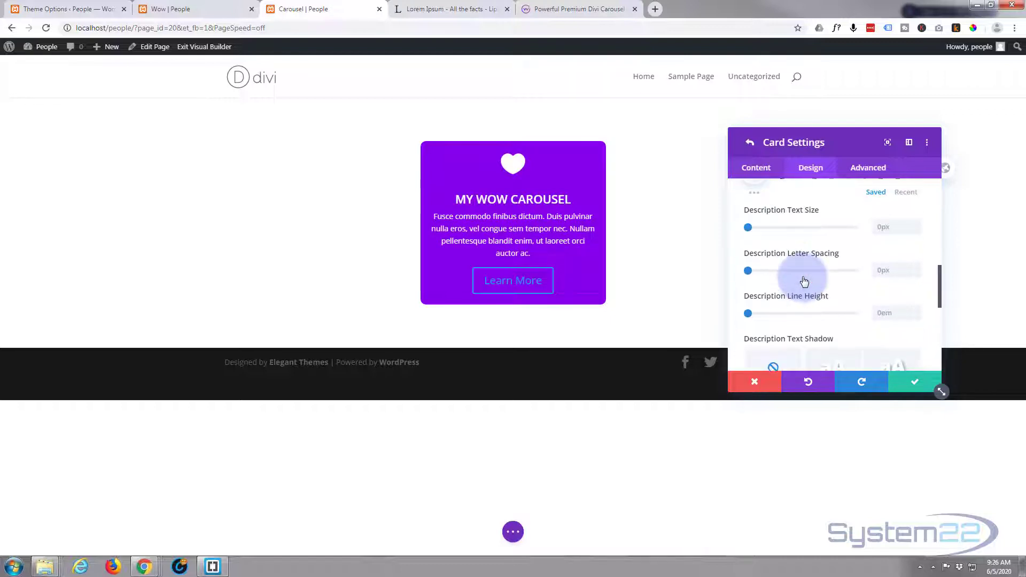
{"action": "scroll", "coordinate": [803, 276], "scroll_direction": "down", "scroll_amount": 4}
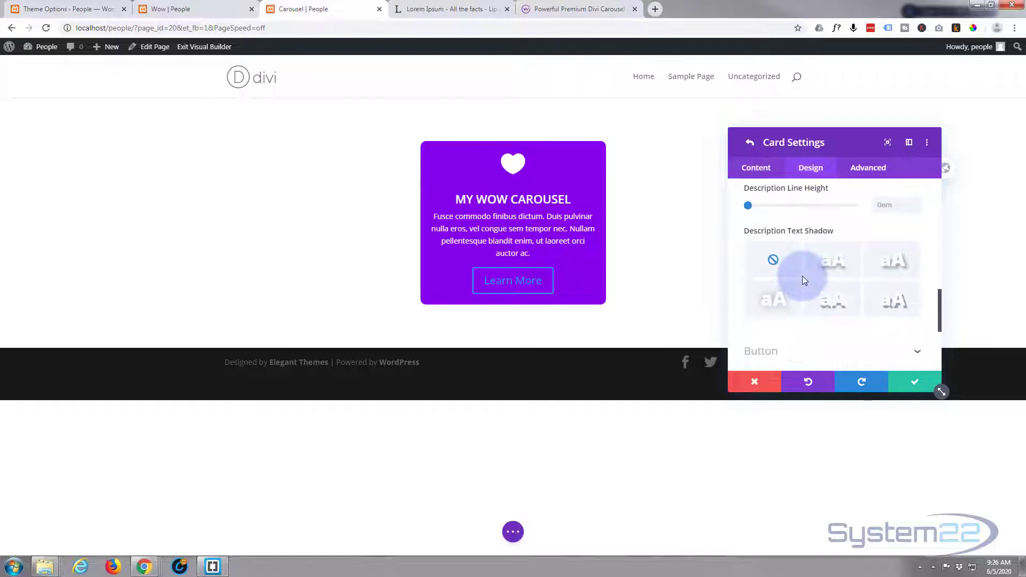
{"action": "scroll", "coordinate": [804, 281], "scroll_direction": "down", "scroll_amount": 1}
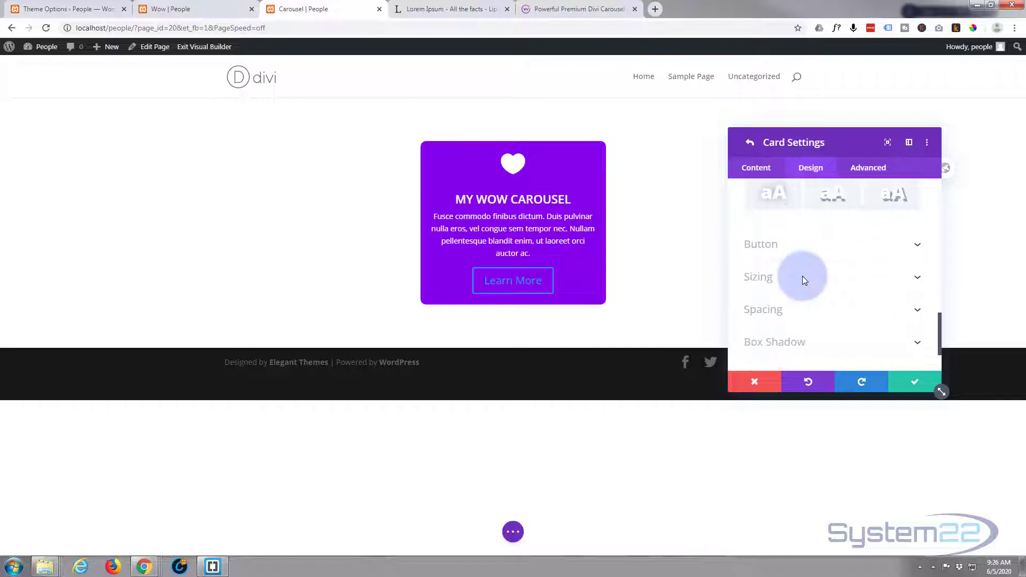
{"action": "scroll", "coordinate": [805, 281], "scroll_direction": "up", "scroll_amount": 7}
{"action": "scroll", "coordinate": [804, 280], "scroll_direction": "up", "scroll_amount": 3}
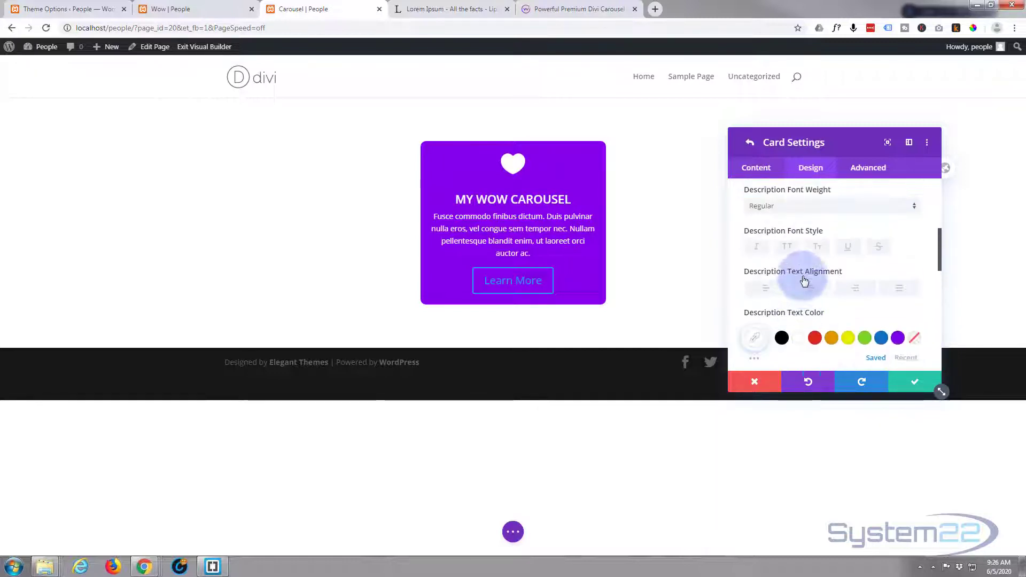
{"action": "left_click", "coordinate": [795, 225]}
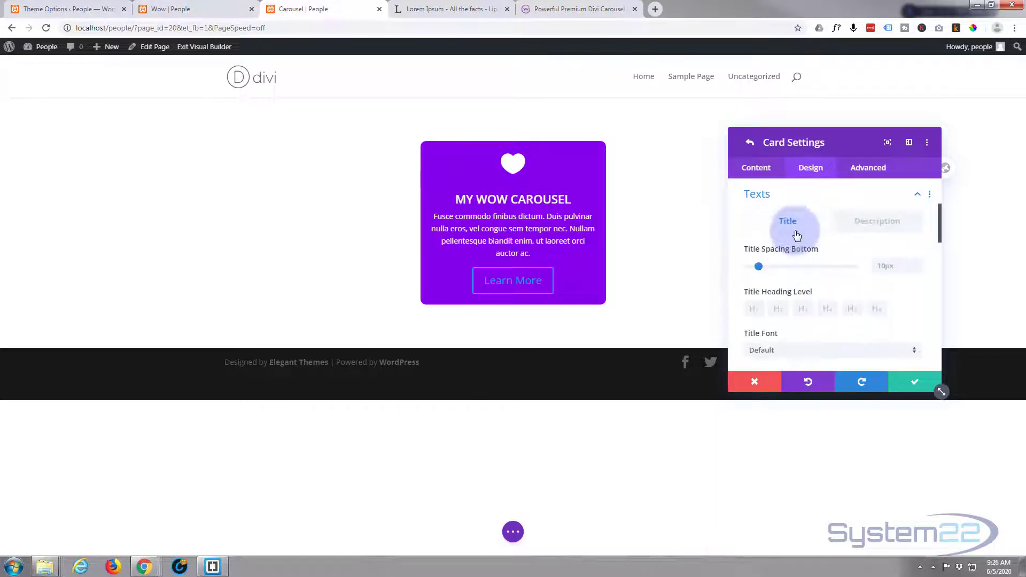
{"action": "scroll", "coordinate": [798, 246], "scroll_direction": "down", "scroll_amount": 3}
{"action": "scroll", "coordinate": [799, 246], "scroll_direction": "down", "scroll_amount": 4}
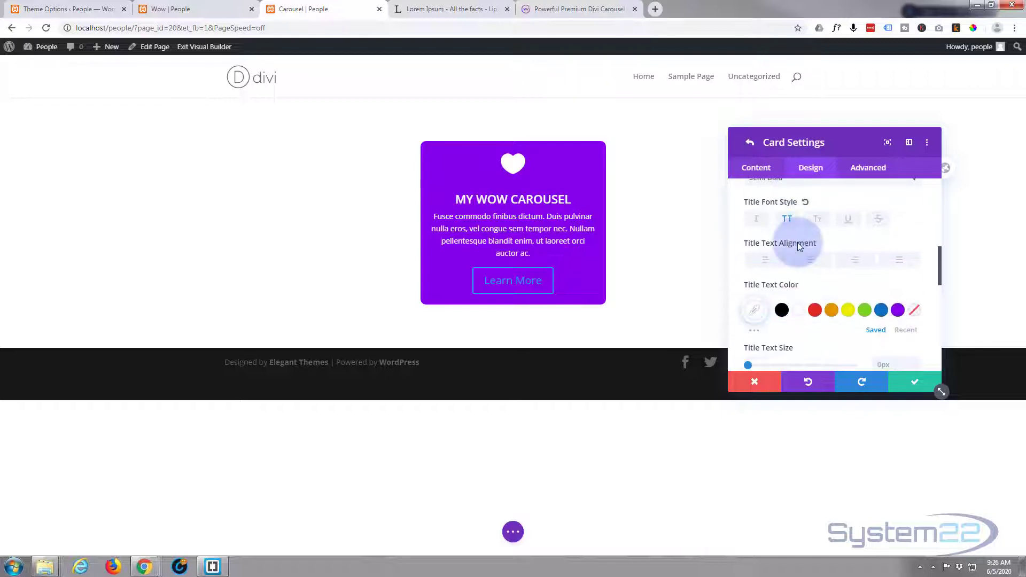
{"action": "scroll", "coordinate": [799, 247], "scroll_direction": "down", "scroll_amount": 1}
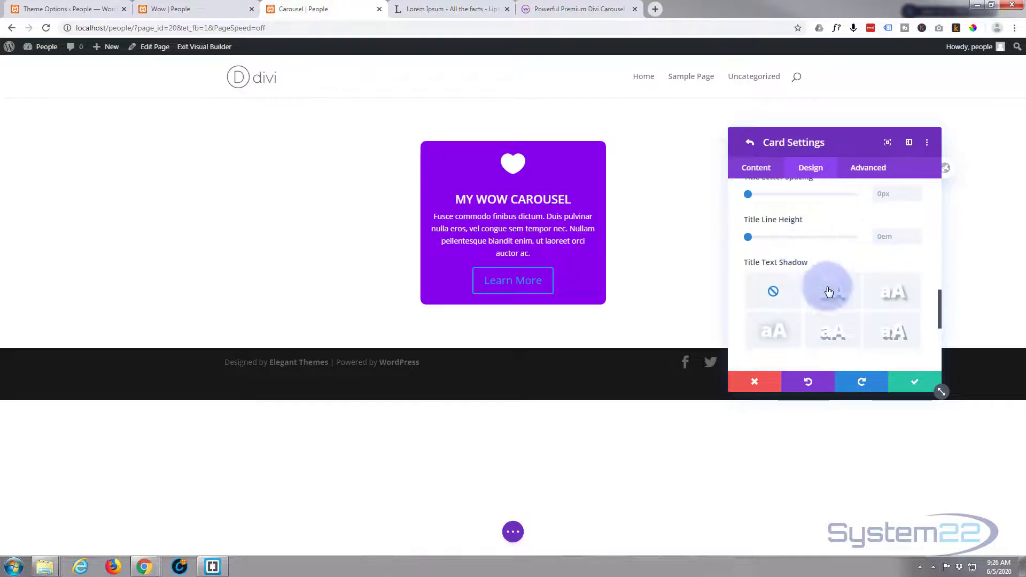
{"action": "left_click", "coordinate": [830, 290]}
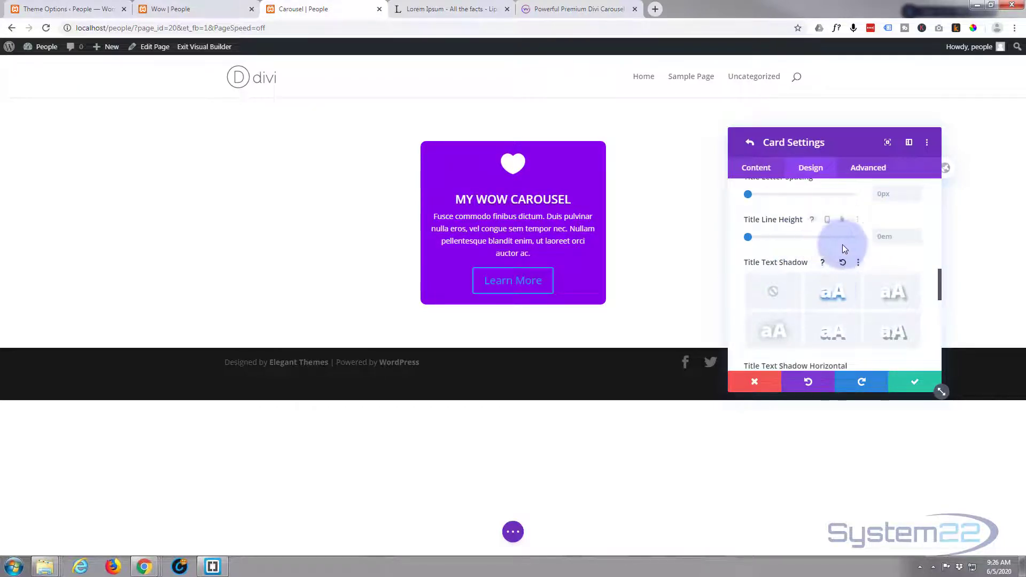
Enable custom styles for the card's button and set its text colour to white (#ffffff).
{"action": "scroll", "coordinate": [851, 243], "scroll_direction": "down", "scroll_amount": 6}
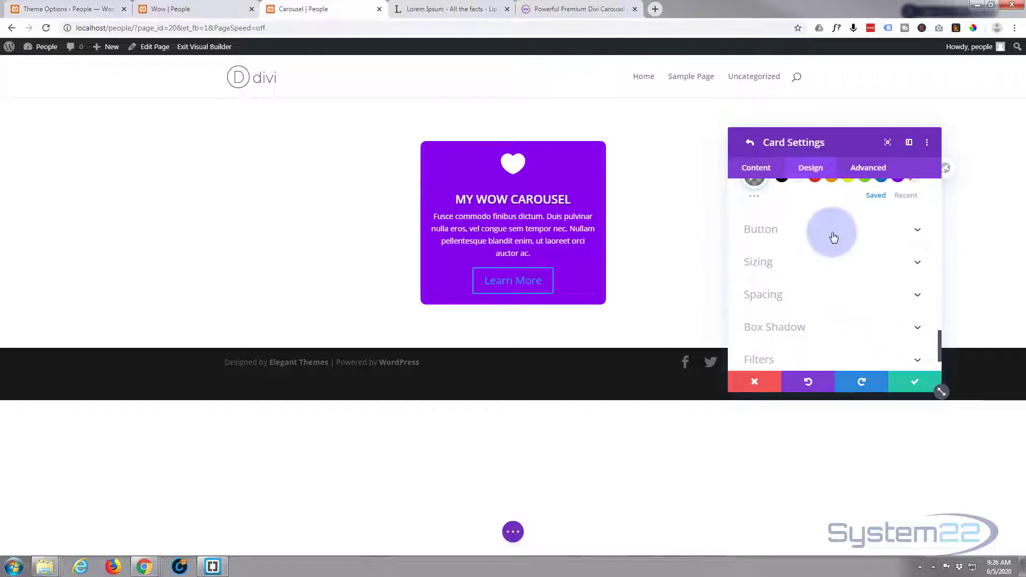
{"action": "left_click", "coordinate": [834, 237]}
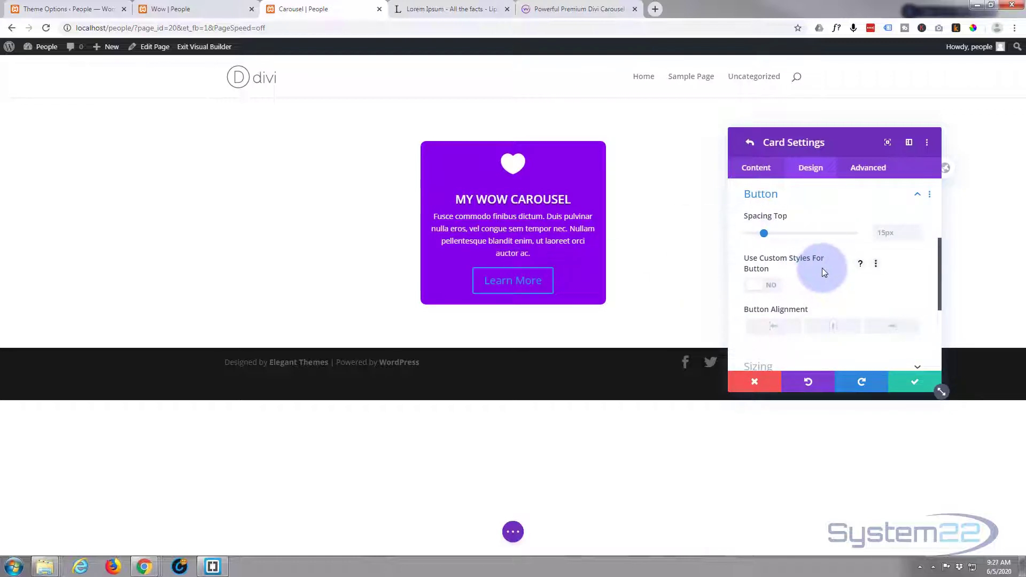
{"action": "scroll", "coordinate": [822, 268], "scroll_direction": "down", "scroll_amount": 1}
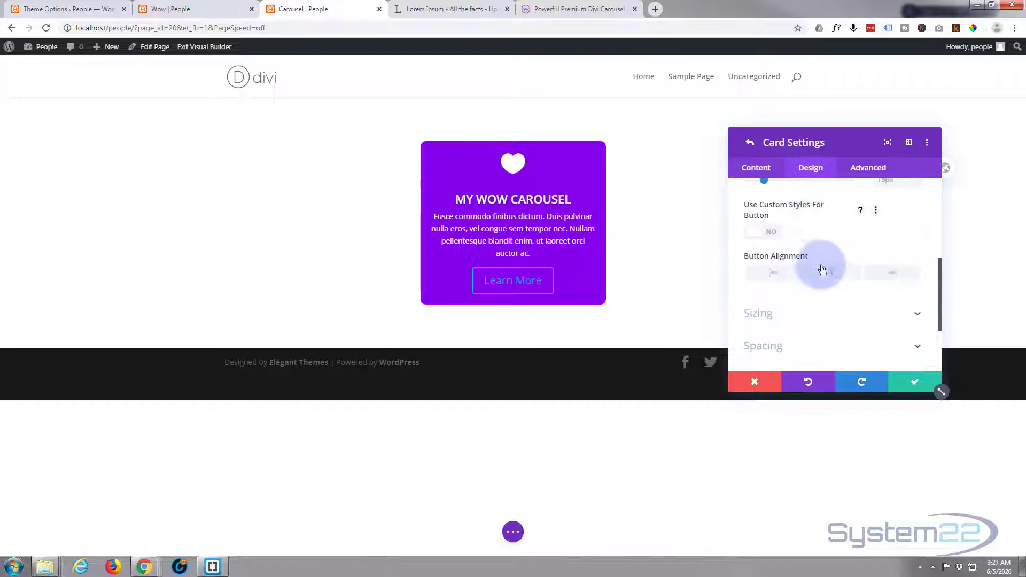
{"action": "left_click", "coordinate": [773, 232]}
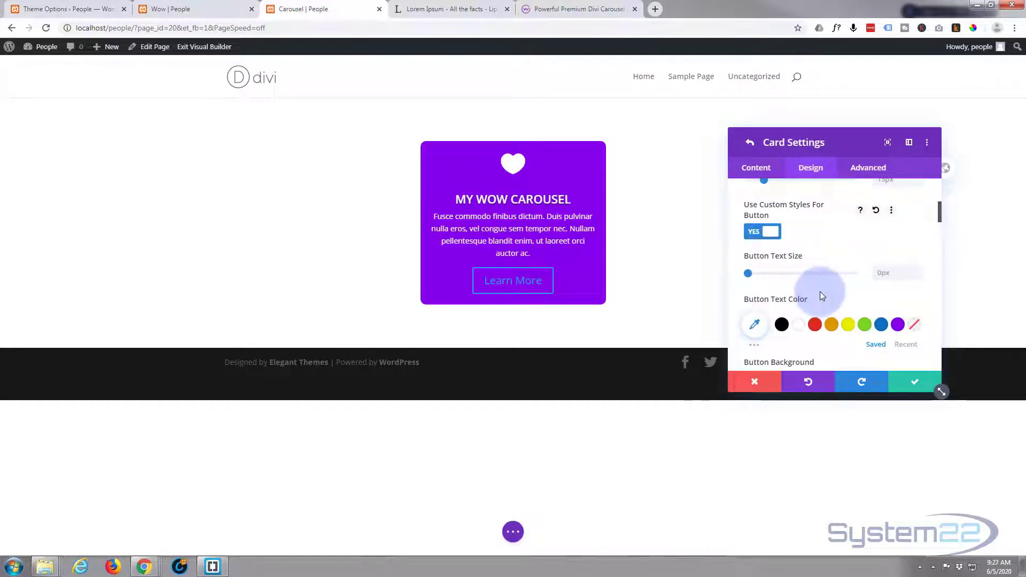
{"action": "scroll", "coordinate": [821, 294], "scroll_direction": "down", "scroll_amount": 1}
{"action": "left_click", "coordinate": [800, 275]}
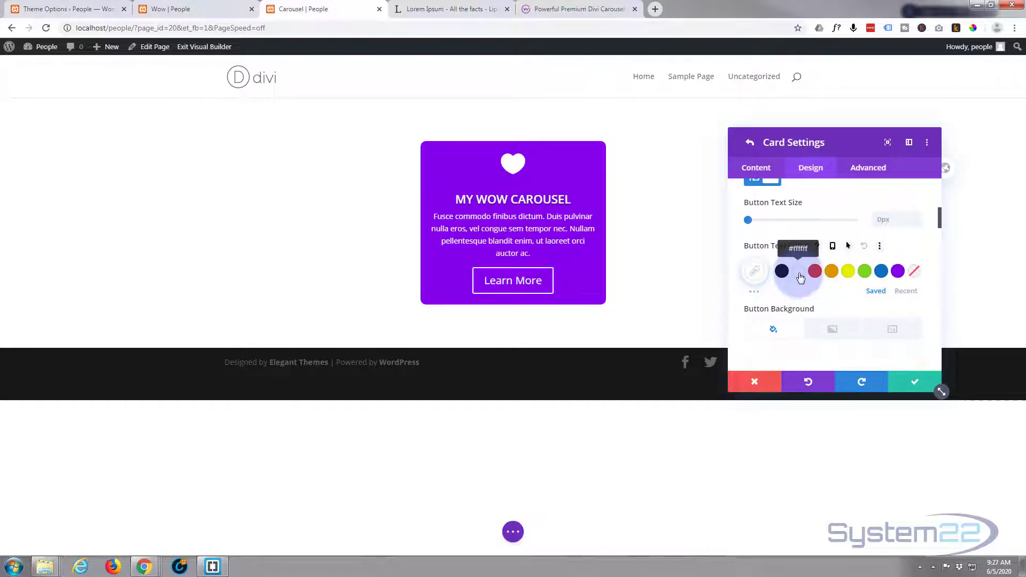
Give the card's button an indigo background colour from the extended colour palette.
{"action": "scroll", "coordinate": [818, 270], "scroll_direction": "down", "scroll_amount": 3}
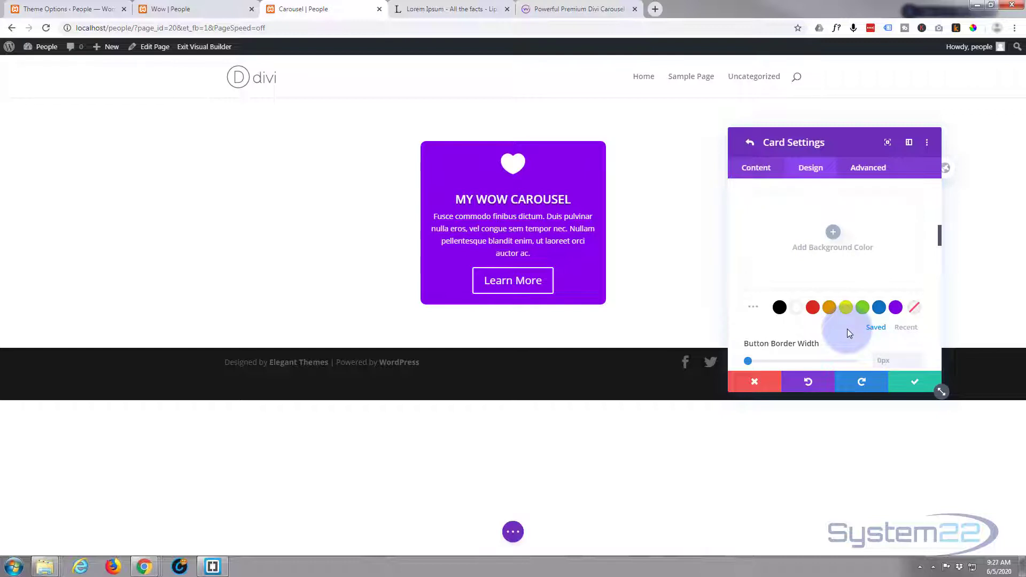
{"action": "left_click", "coordinate": [753, 308]}
{"action": "scroll", "coordinate": [749, 306], "scroll_direction": "down", "scroll_amount": 2}
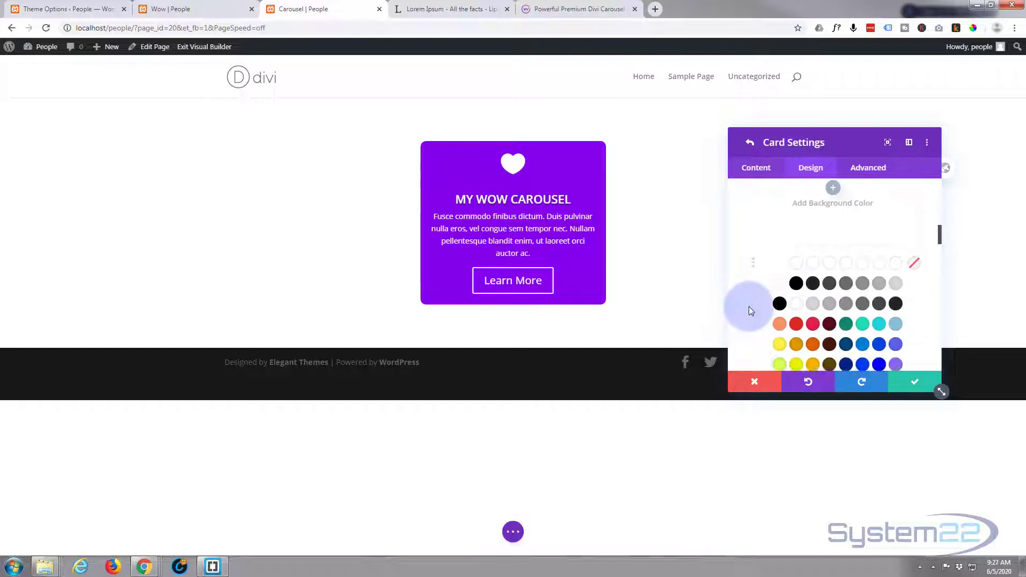
{"action": "scroll", "coordinate": [864, 331], "scroll_direction": "up", "scroll_amount": 2}
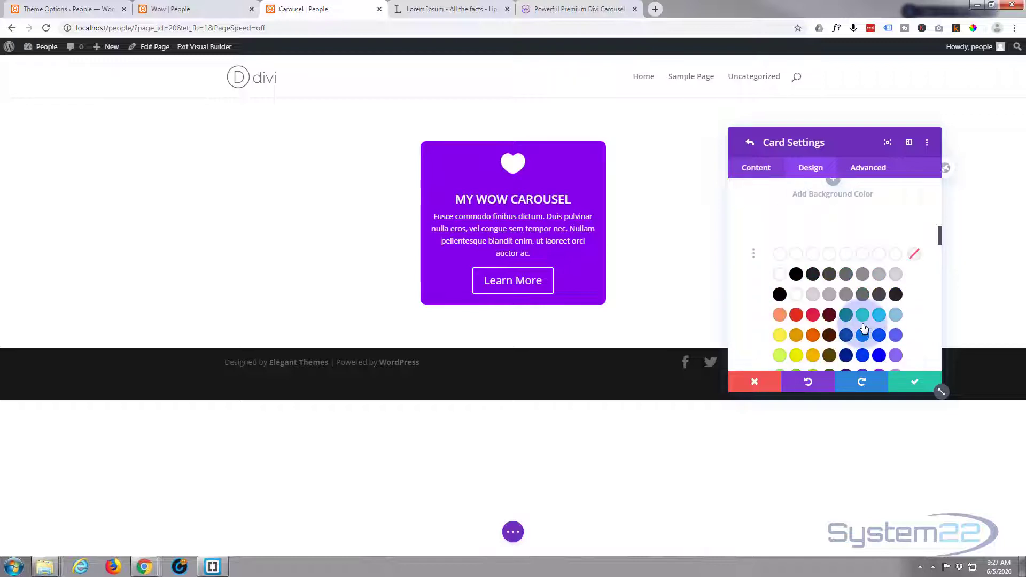
{"action": "scroll", "coordinate": [862, 322], "scroll_direction": "up", "scroll_amount": 1}
{"action": "scroll", "coordinate": [862, 322], "scroll_direction": "down", "scroll_amount": 2}
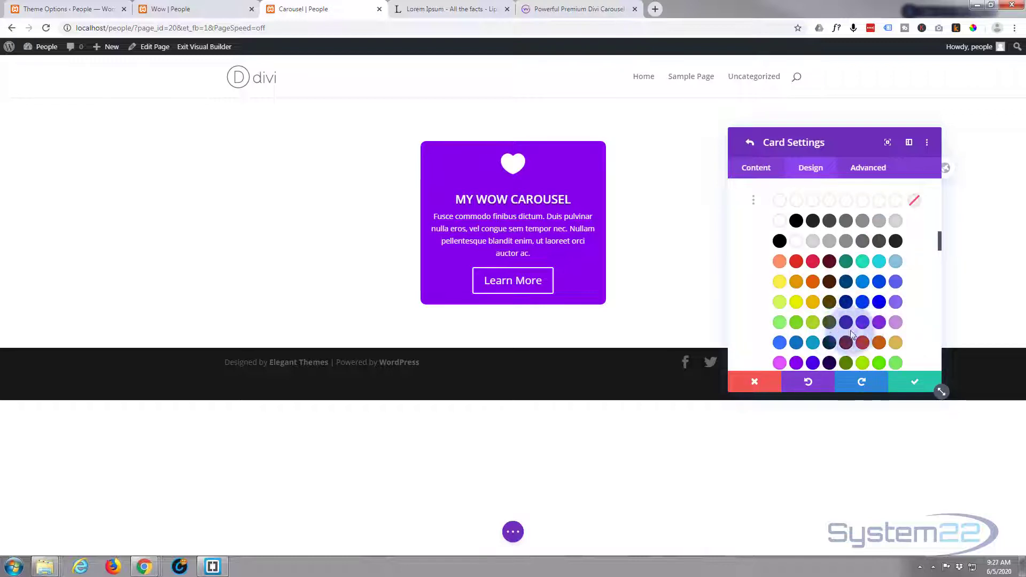
{"action": "left_click", "coordinate": [852, 327]}
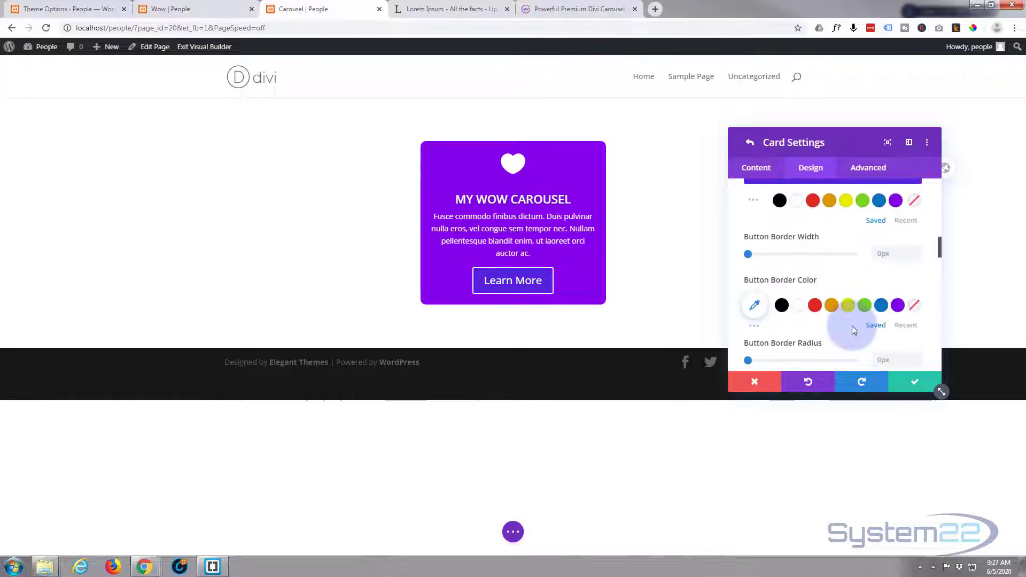
Darken the button's background colour to #32159b.
{"action": "scroll", "coordinate": [851, 327], "scroll_direction": "up", "scroll_amount": 2}
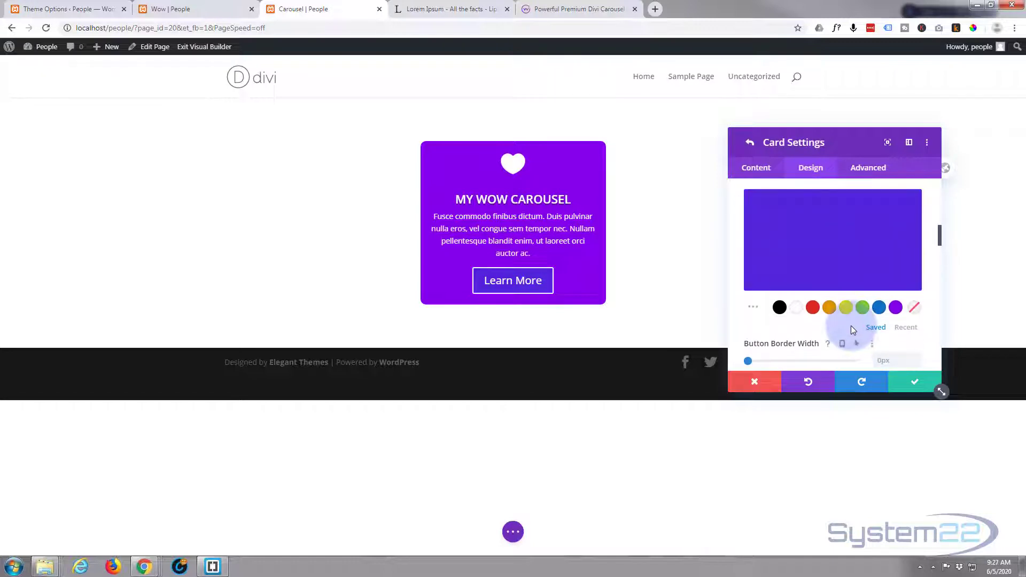
{"action": "left_click", "coordinate": [848, 247]}
{"action": "left_click_drag", "start_coordinate": [868, 208], "coordinate": [870, 244]}
{"action": "left_click", "coordinate": [873, 243]}
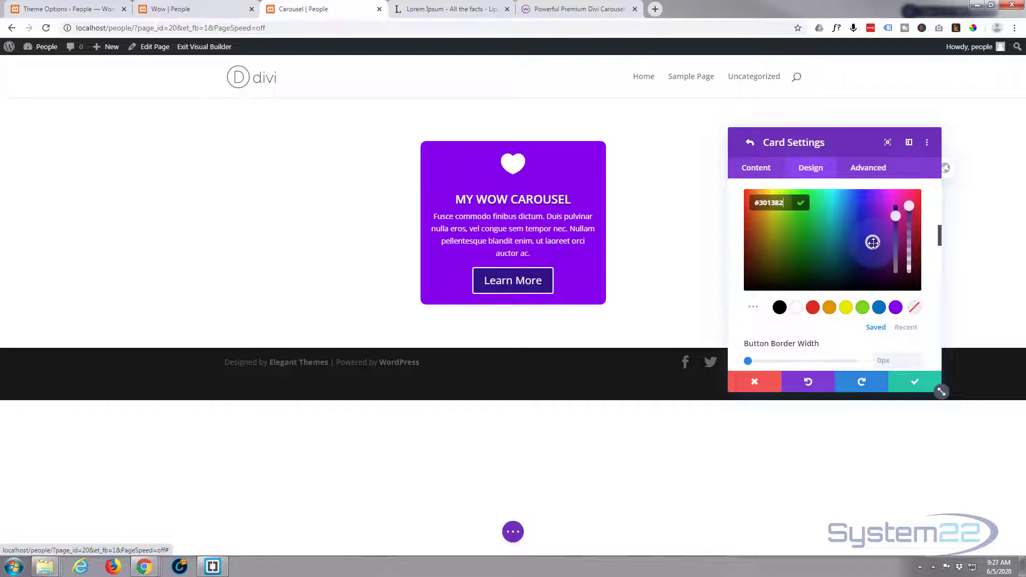
{"action": "left_click_drag", "start_coordinate": [872, 243], "coordinate": [871, 232]}
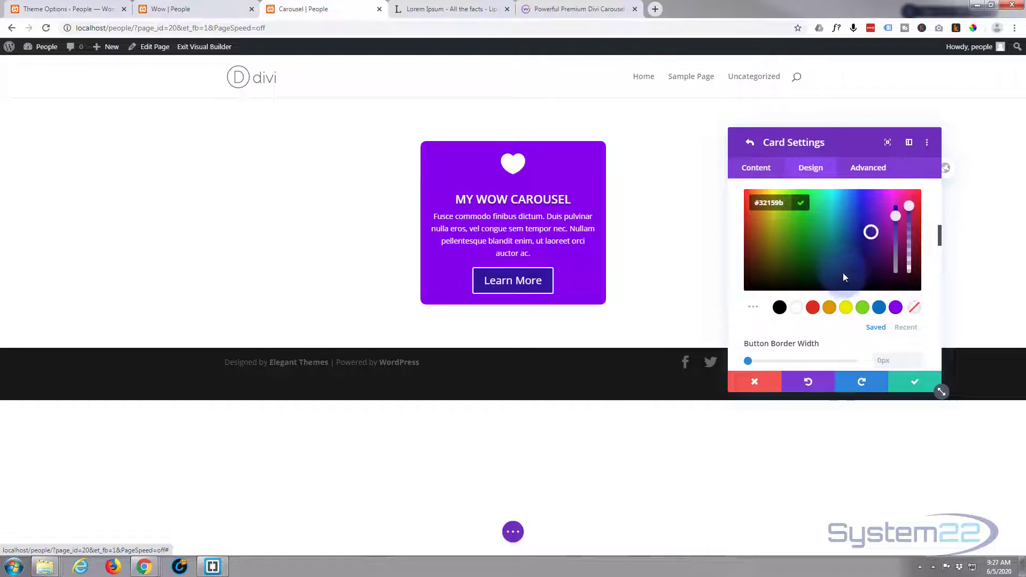
Set the card button's border width to 0px.
{"action": "scroll", "coordinate": [840, 268], "scroll_direction": "down", "scroll_amount": 1}
{"action": "scroll", "coordinate": [841, 264], "scroll_direction": "down", "scroll_amount": 1}
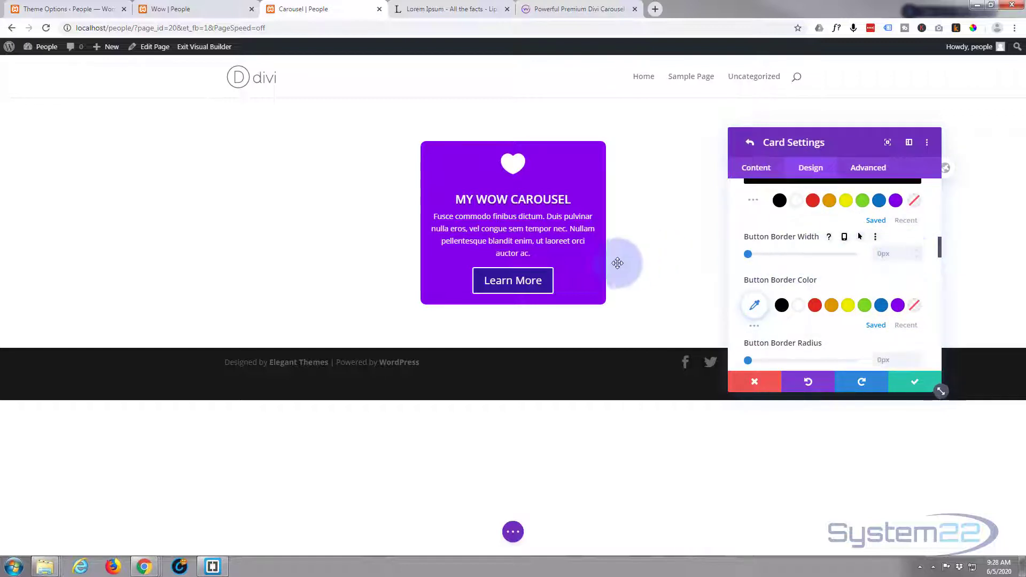
{"action": "left_click", "coordinate": [917, 256]}
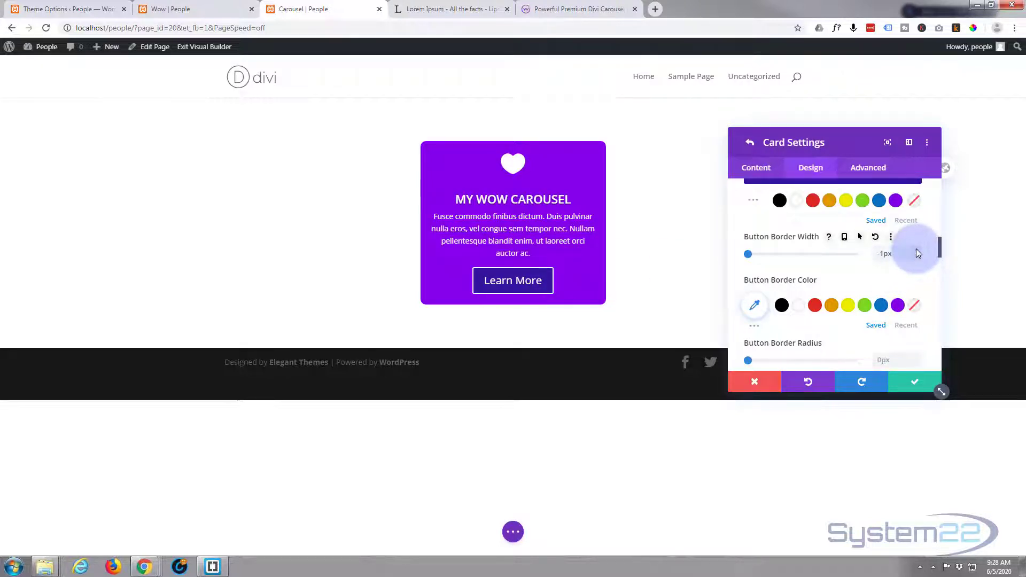
{"action": "left_click", "coordinate": [917, 252]}
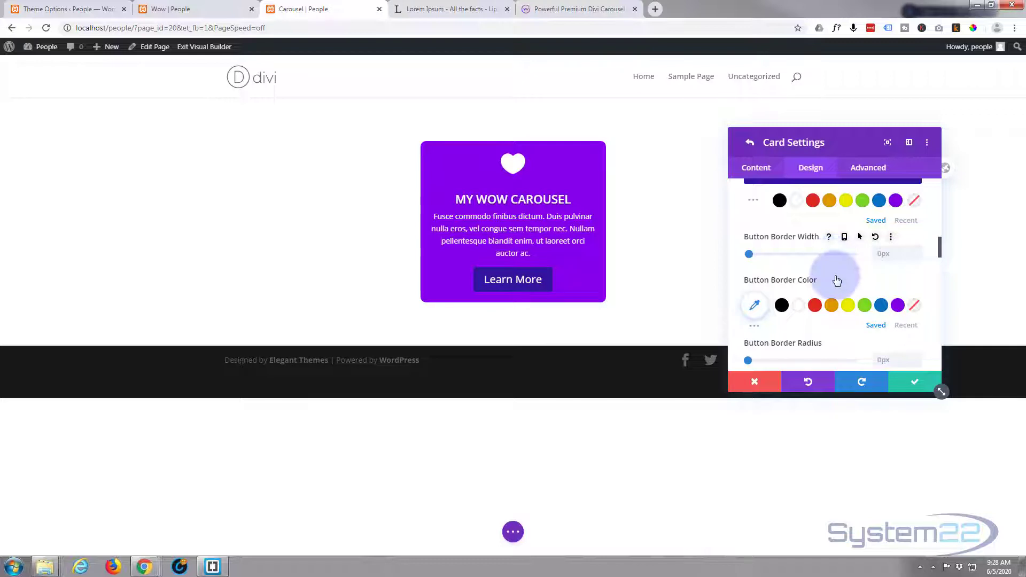
Turn off the hover arrow on the card's Learn More button by setting Show Button Icon to No.
{"action": "scroll", "coordinate": [837, 279], "scroll_direction": "down", "scroll_amount": 3}
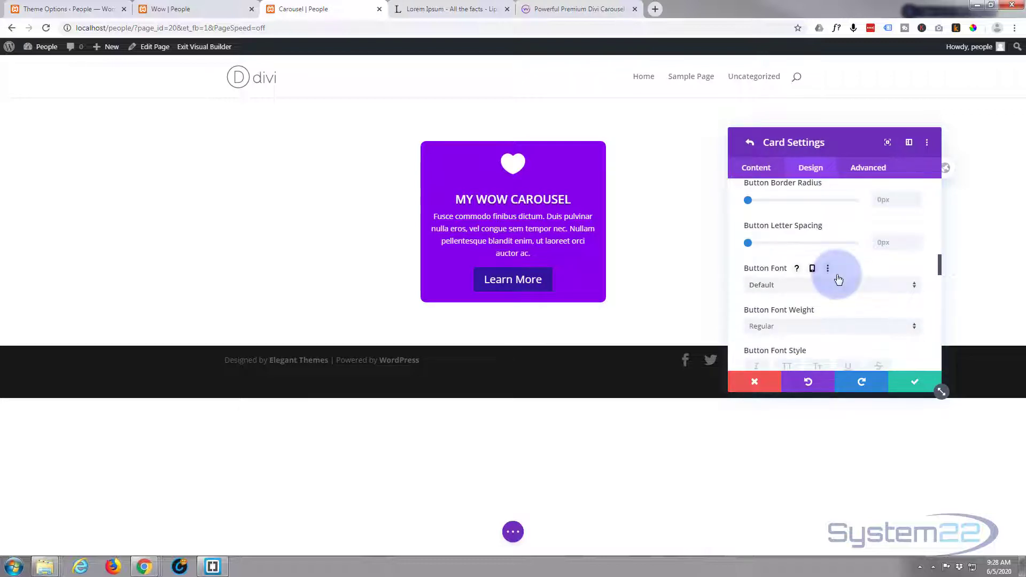
{"action": "scroll", "coordinate": [838, 279], "scroll_direction": "down", "scroll_amount": 3}
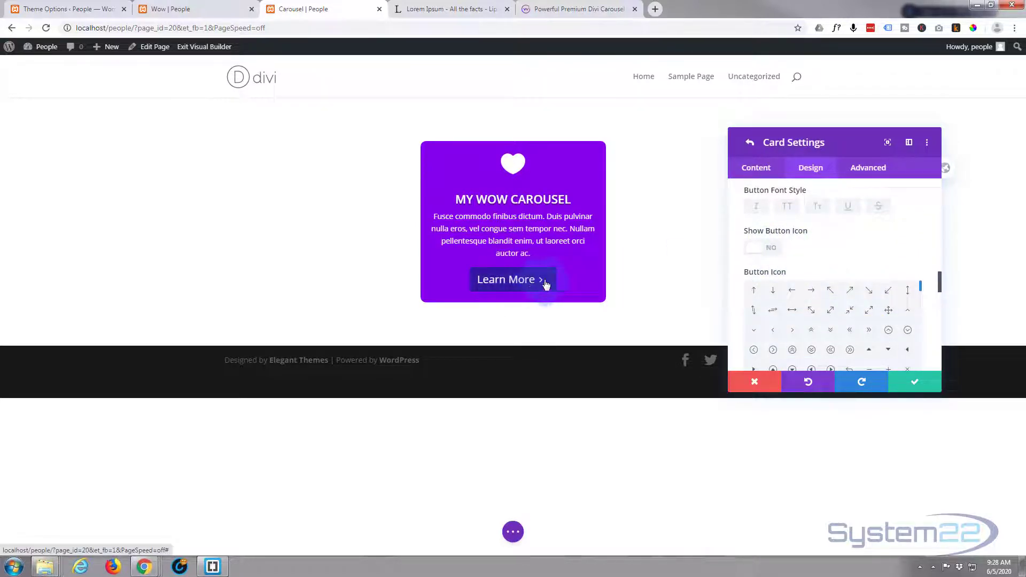
{"action": "left_click", "coordinate": [778, 248]}
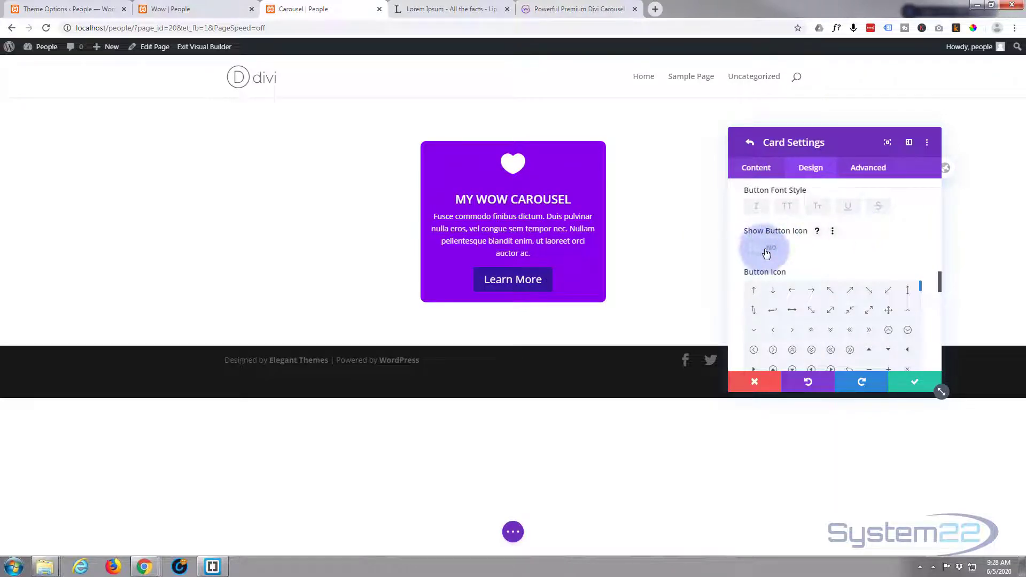
{"action": "left_click", "coordinate": [769, 252]}
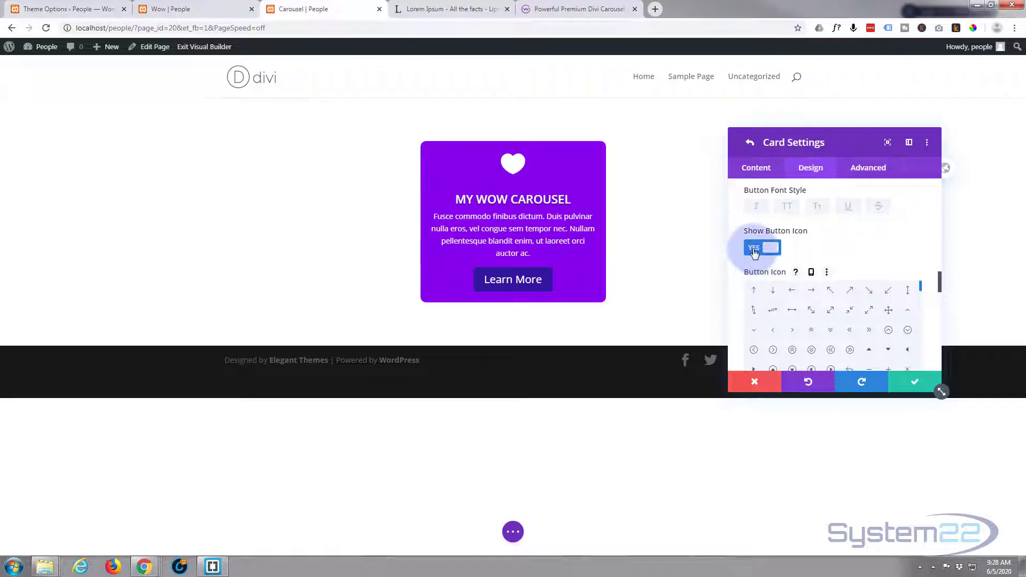
{"action": "left_click", "coordinate": [754, 253]}
{"action": "left_click", "coordinate": [767, 252]}
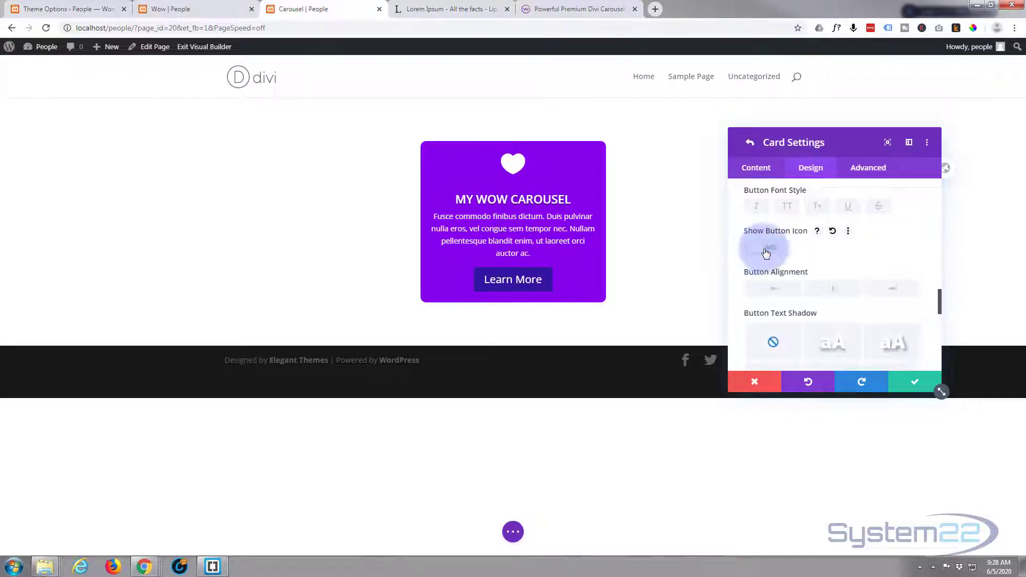
{"action": "left_click", "coordinate": [767, 252]}
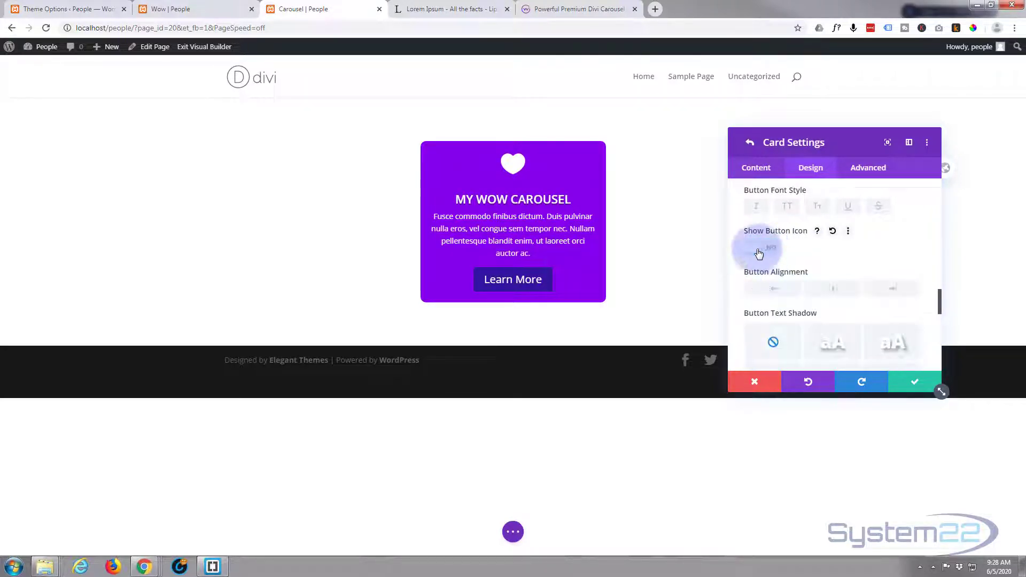
Give the card's button the soft lower-right drop shadow preset with 18px blur and an outer position, and save the card settings.
{"action": "left_click", "coordinate": [856, 261]}
{"action": "scroll", "coordinate": [856, 262], "scroll_direction": "down", "scroll_amount": 2}
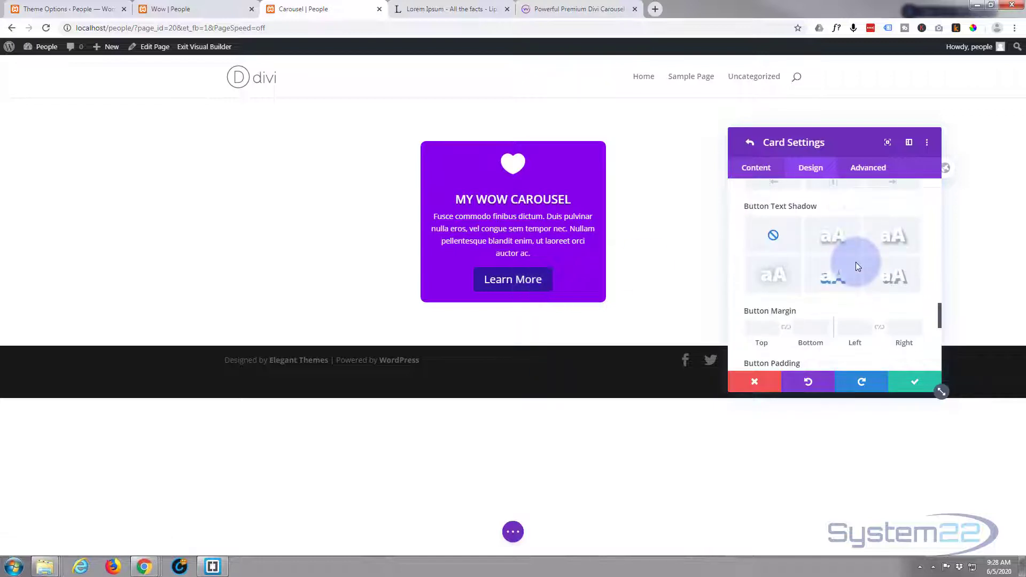
{"action": "scroll", "coordinate": [856, 262], "scroll_direction": "down", "scroll_amount": 1}
{"action": "scroll", "coordinate": [858, 266], "scroll_direction": "down", "scroll_amount": 3}
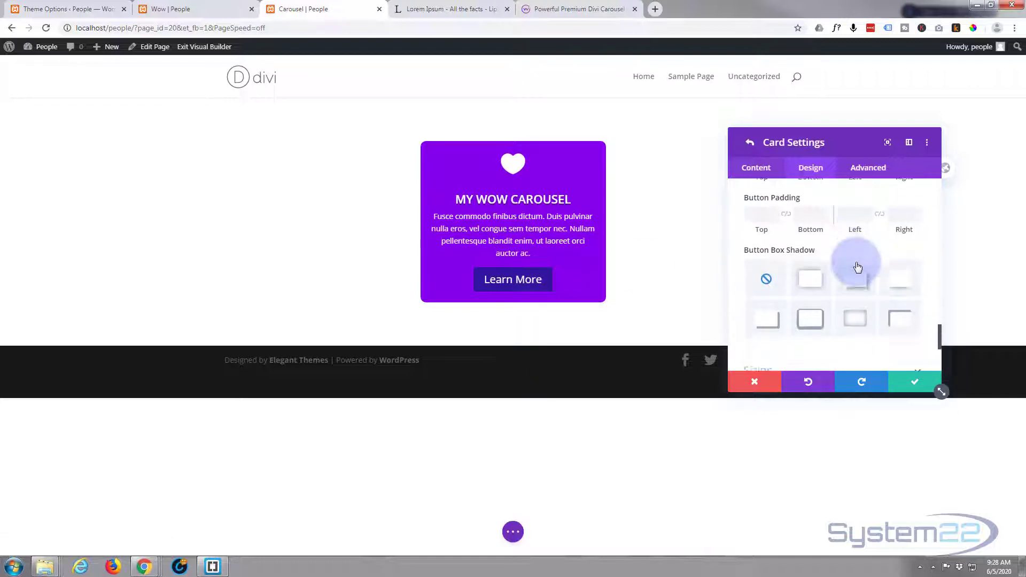
{"action": "left_click", "coordinate": [913, 239]}
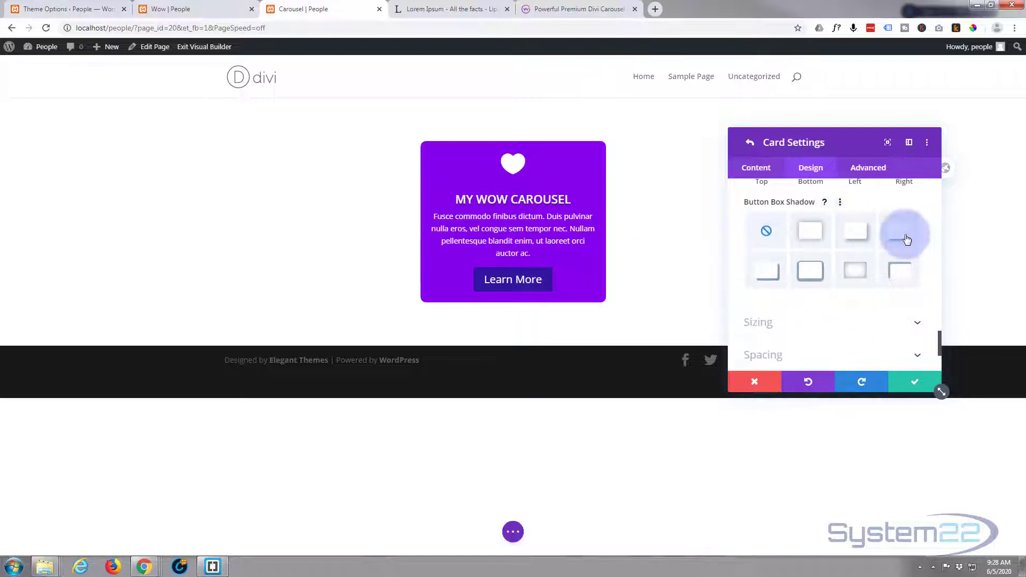
{"action": "left_click", "coordinate": [875, 238]}
{"action": "scroll", "coordinate": [875, 241], "scroll_direction": "down", "scroll_amount": 3}
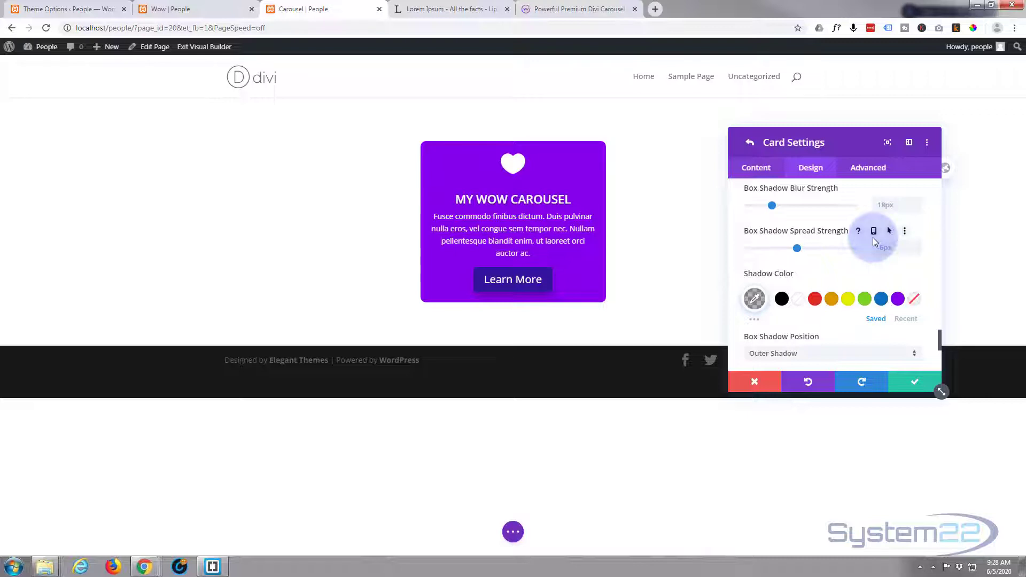
{"action": "scroll", "coordinate": [873, 239], "scroll_direction": "down", "scroll_amount": 5}
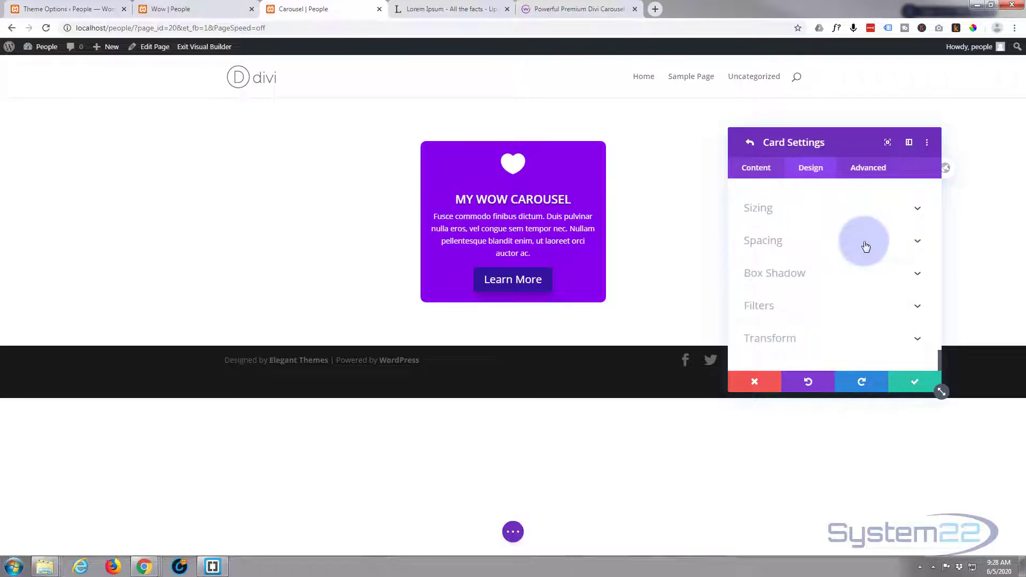
{"action": "left_click", "coordinate": [913, 386]}
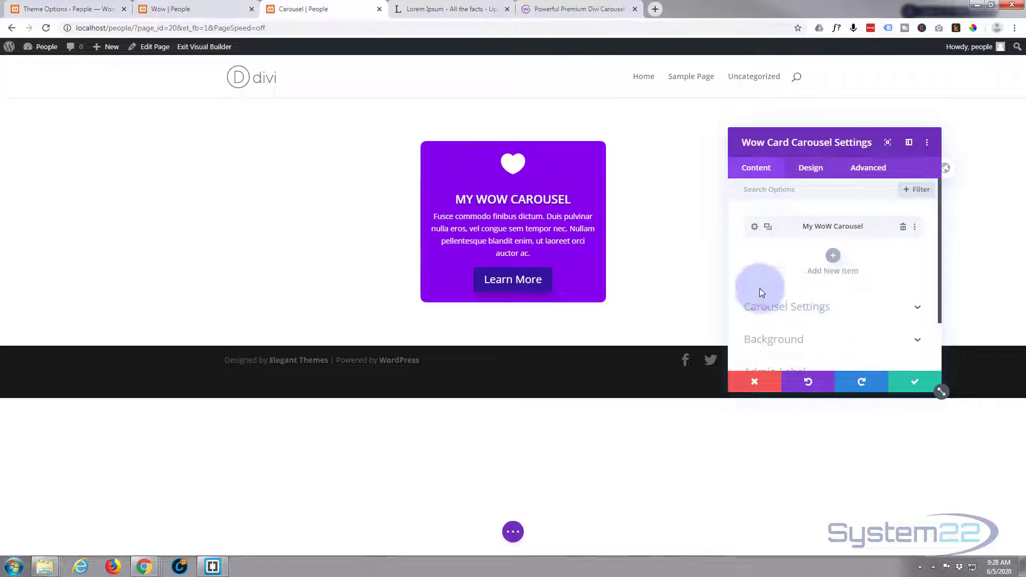
Duplicate the My WoW Carousel card until the carousel holds six identical cards.
{"action": "left_click", "coordinate": [769, 228]}
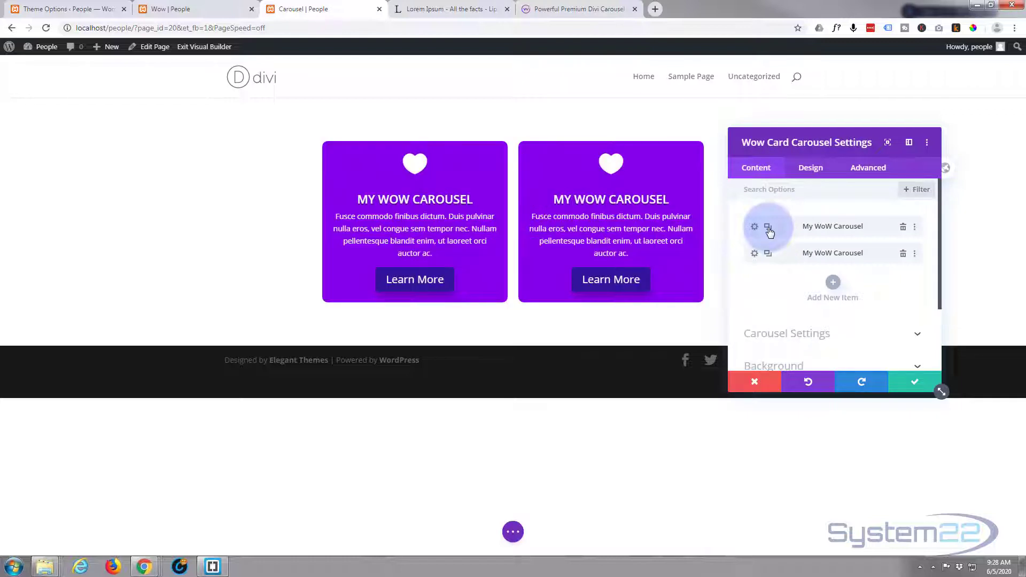
{"action": "left_click", "coordinate": [768, 228]}
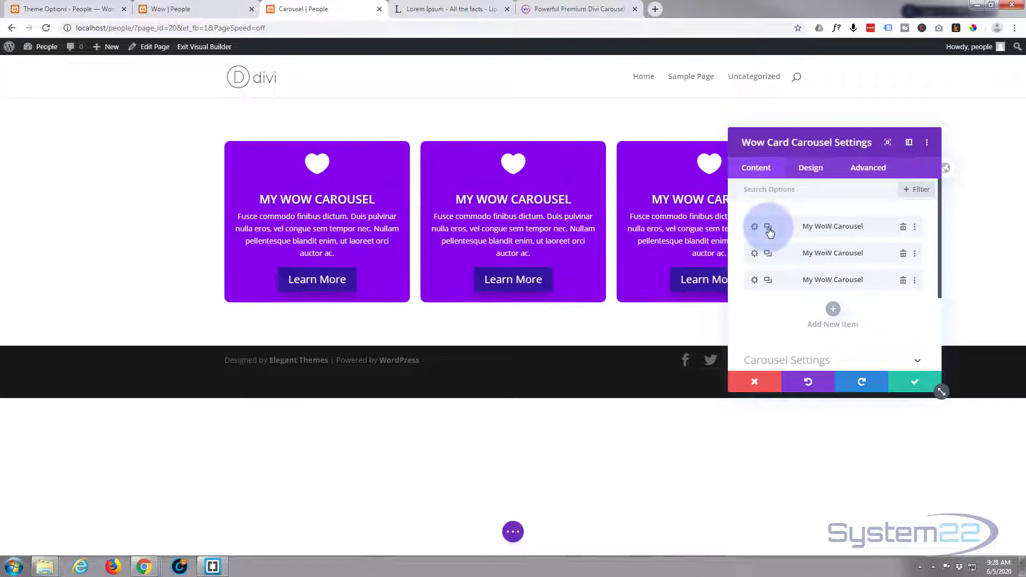
{"action": "left_click", "coordinate": [768, 228]}
{"action": "left_click", "coordinate": [768, 227]}
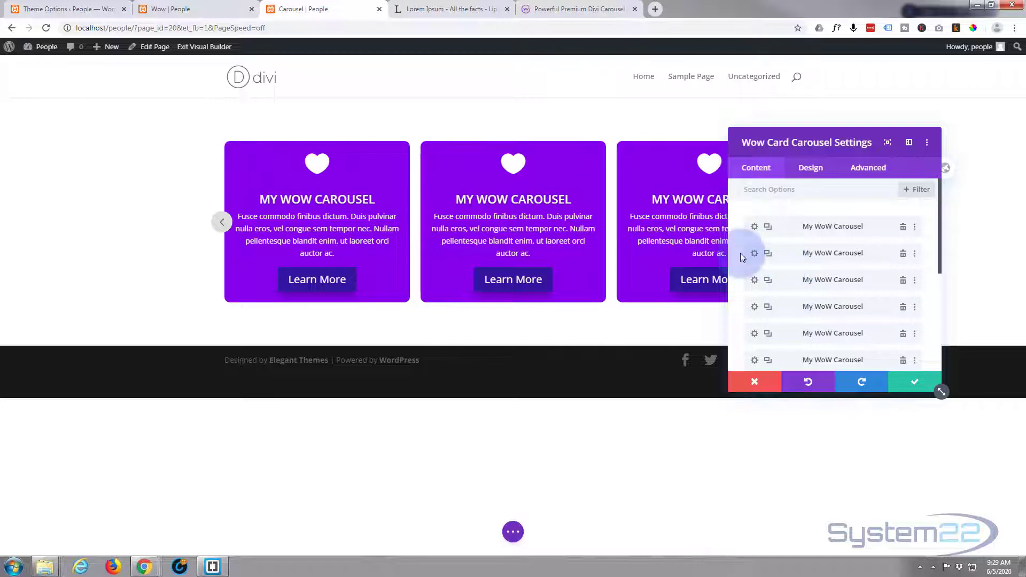
Change the second card's background colour to the saved blue and save the card.
{"action": "left_click", "coordinate": [754, 253]}
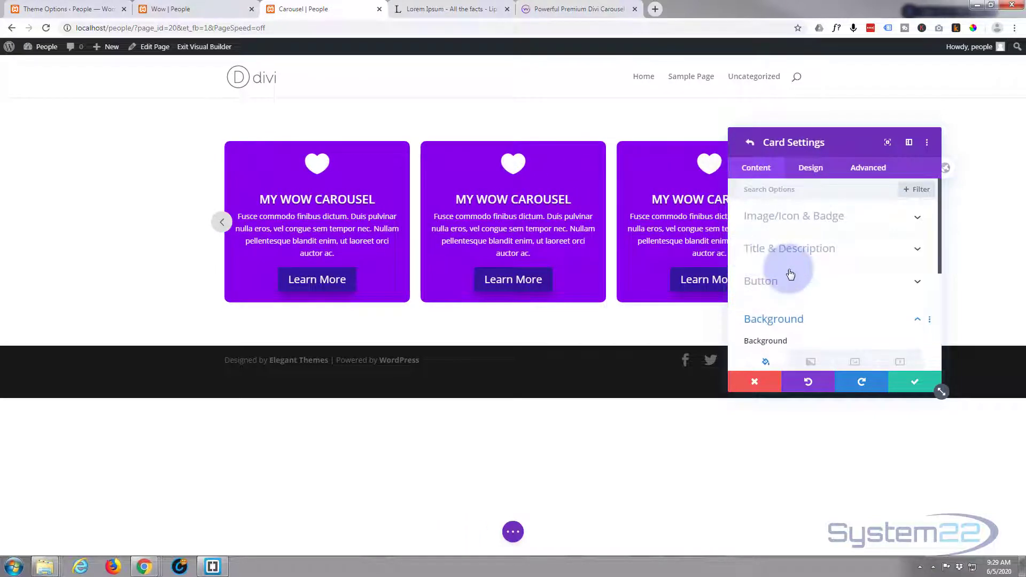
{"action": "scroll", "coordinate": [789, 273], "scroll_direction": "down", "scroll_amount": 1}
{"action": "scroll", "coordinate": [809, 280], "scroll_direction": "down", "scroll_amount": 3}
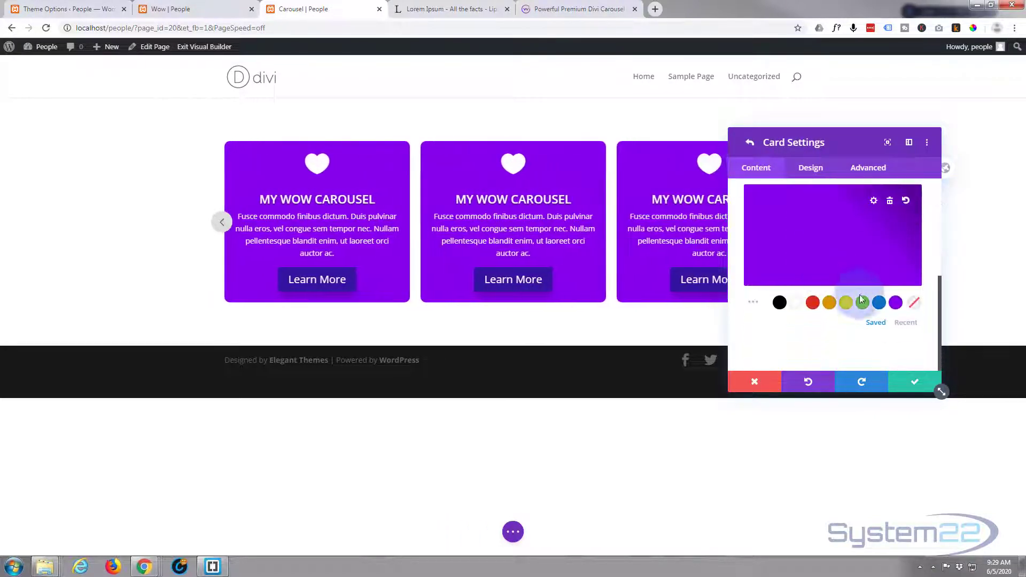
{"action": "left_click", "coordinate": [879, 302]}
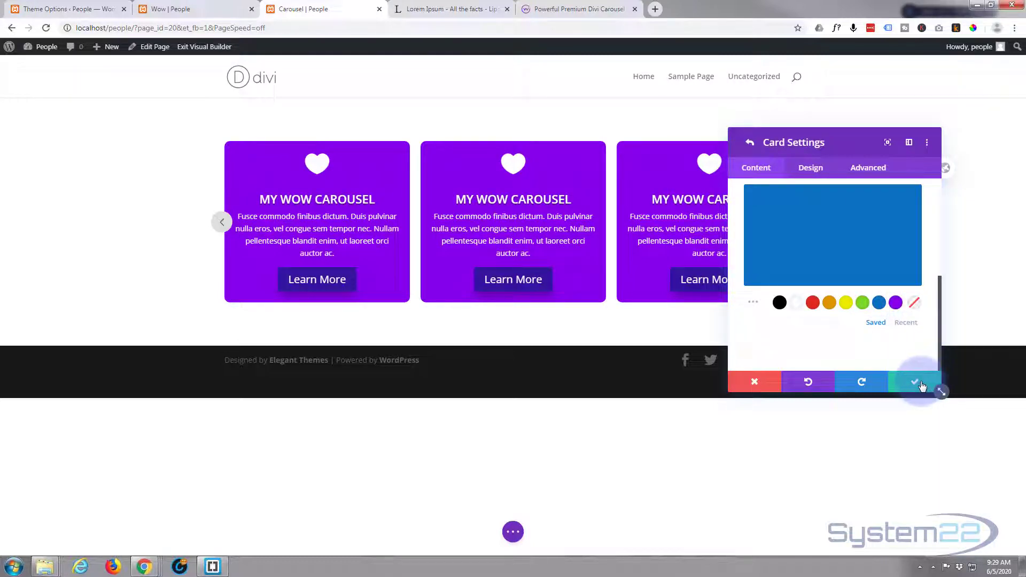
{"action": "left_click", "coordinate": [914, 383]}
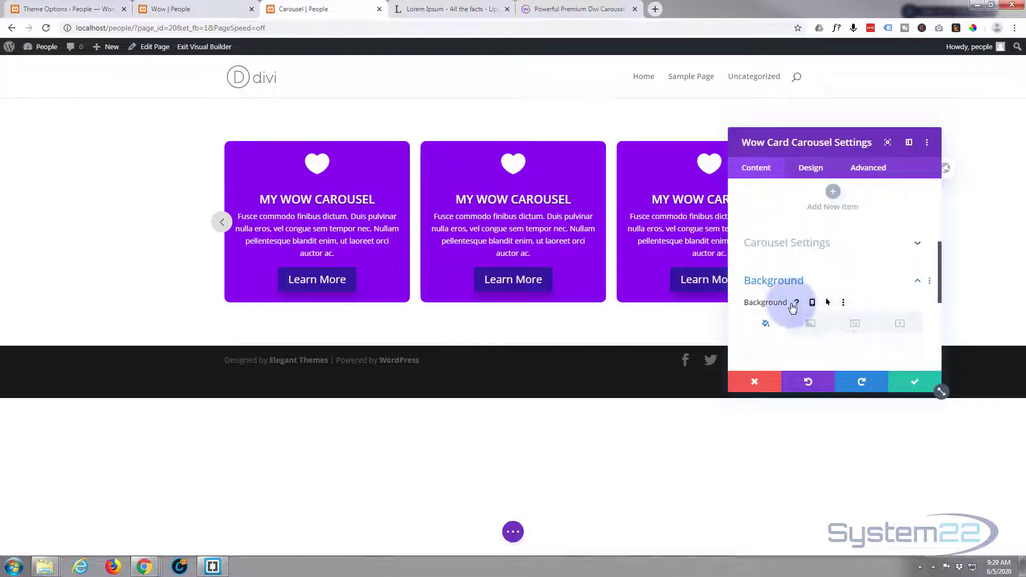
Change the third card's background colour to the saved green #7cda24 and save the card.
{"action": "scroll", "coordinate": [793, 267], "scroll_direction": "up", "scroll_amount": 5}
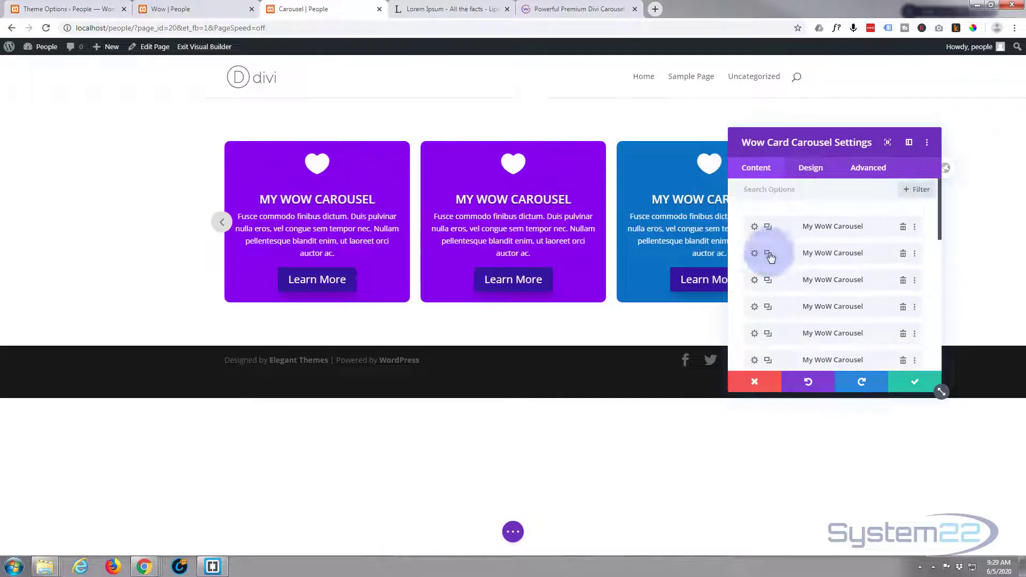
{"action": "left_click", "coordinate": [754, 284]}
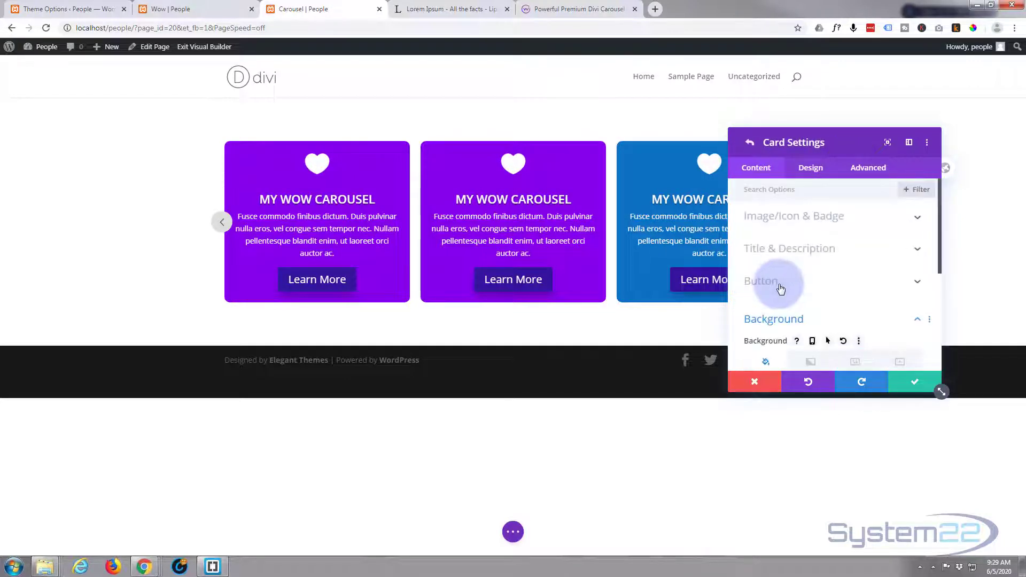
{"action": "scroll", "coordinate": [801, 305], "scroll_direction": "down", "scroll_amount": 1}
{"action": "scroll", "coordinate": [803, 306], "scroll_direction": "down", "scroll_amount": 2}
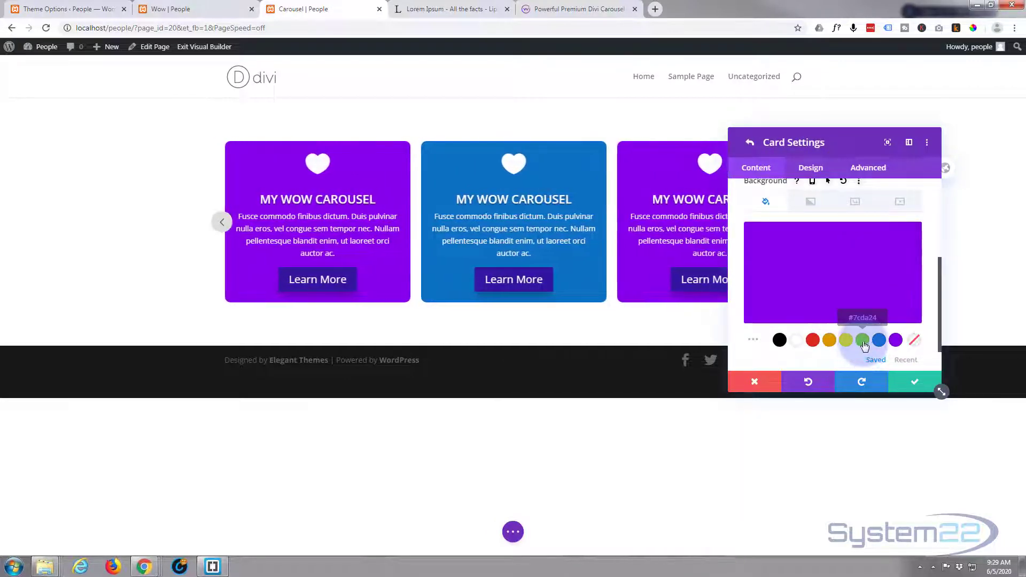
{"action": "left_click", "coordinate": [863, 340]}
{"action": "left_click", "coordinate": [907, 381]}
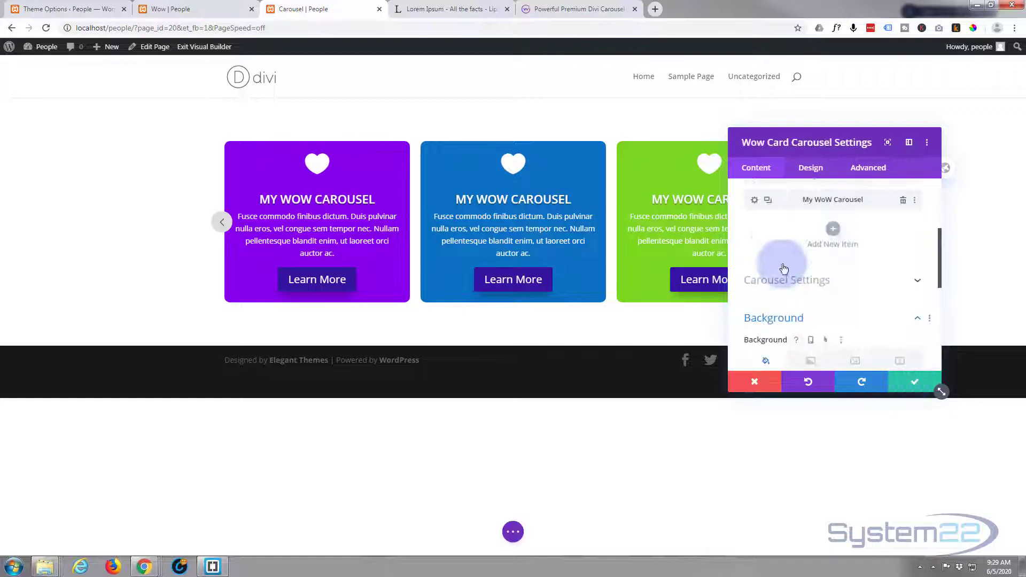
Change the fourth card's background colour to the saved yellow #edf000 and save the card.
{"action": "scroll", "coordinate": [753, 219], "scroll_direction": "up", "scroll_amount": 3}
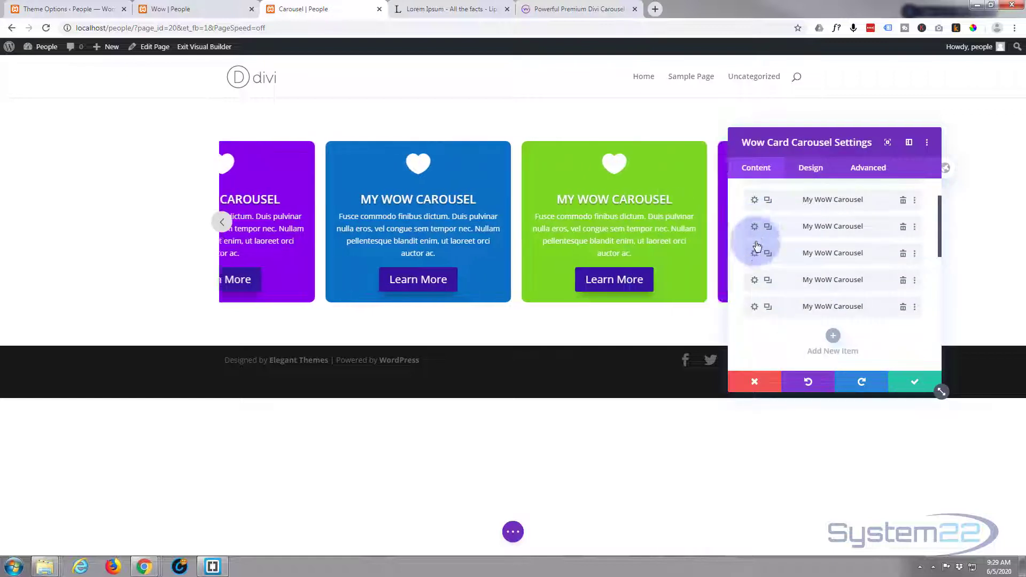
{"action": "left_click", "coordinate": [755, 253]}
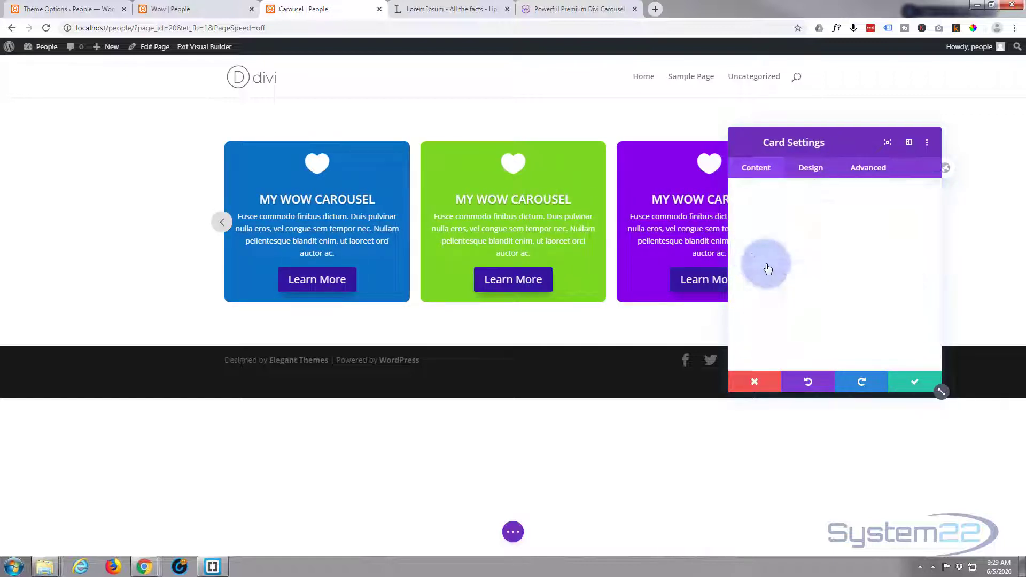
{"action": "scroll", "coordinate": [812, 291], "scroll_direction": "down", "scroll_amount": 3}
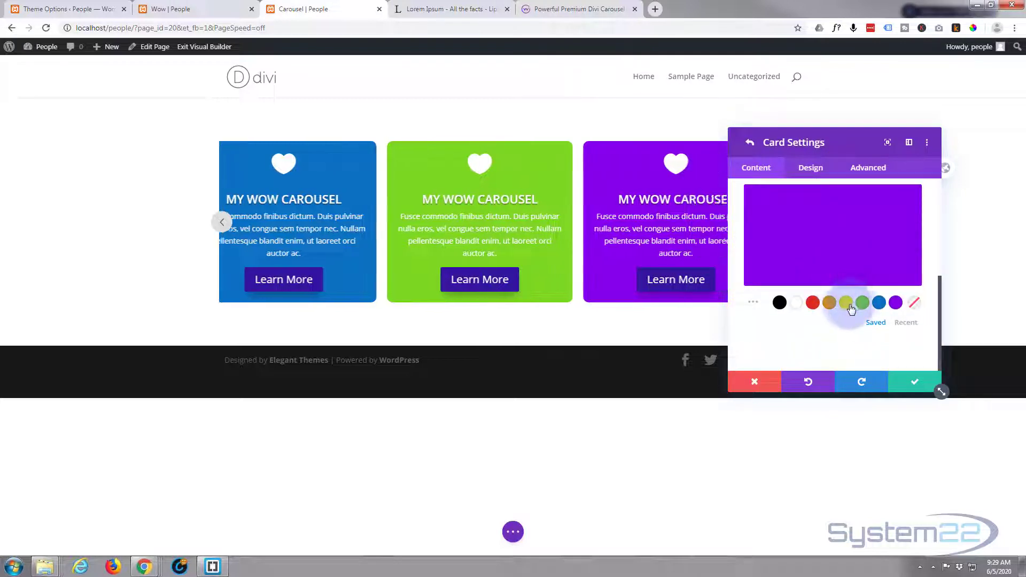
{"action": "left_click", "coordinate": [845, 302]}
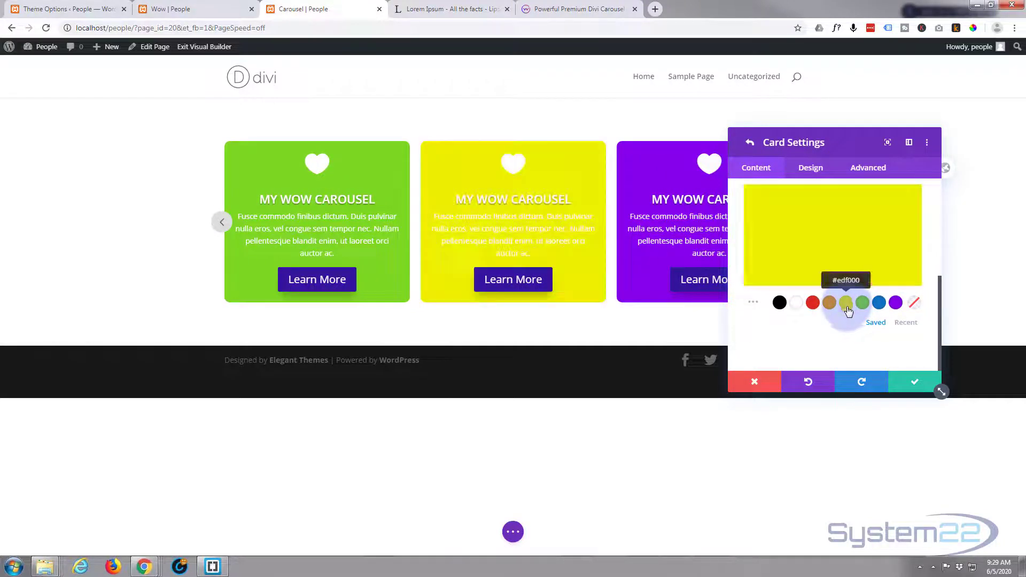
{"action": "left_click", "coordinate": [914, 383]}
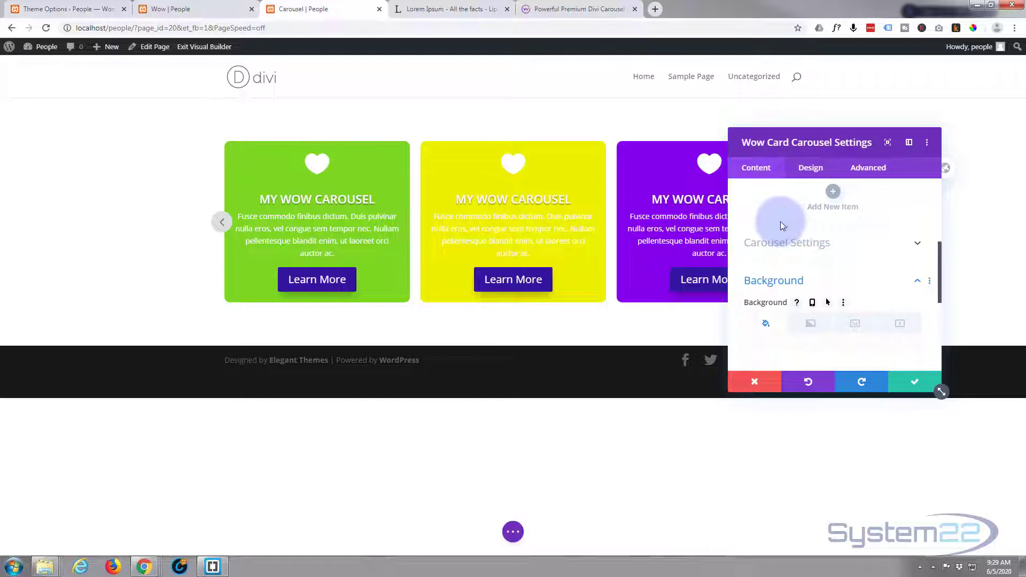
Change the fifth card's background colour to the saved orange and save the card.
{"action": "scroll", "coordinate": [785, 221], "scroll_direction": "up", "scroll_amount": 3}
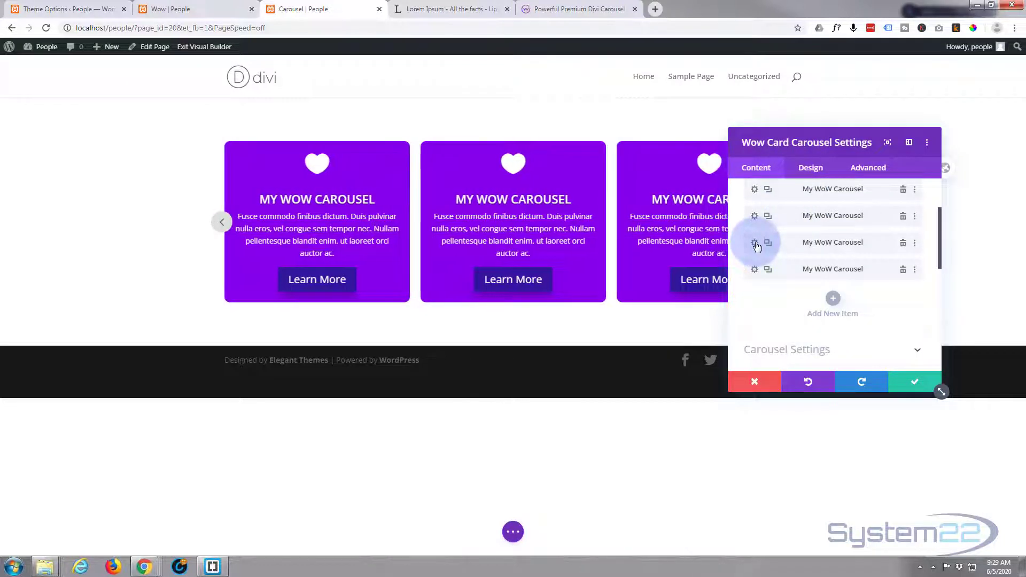
{"action": "left_click", "coordinate": [755, 244]}
{"action": "left_click", "coordinate": [799, 267]}
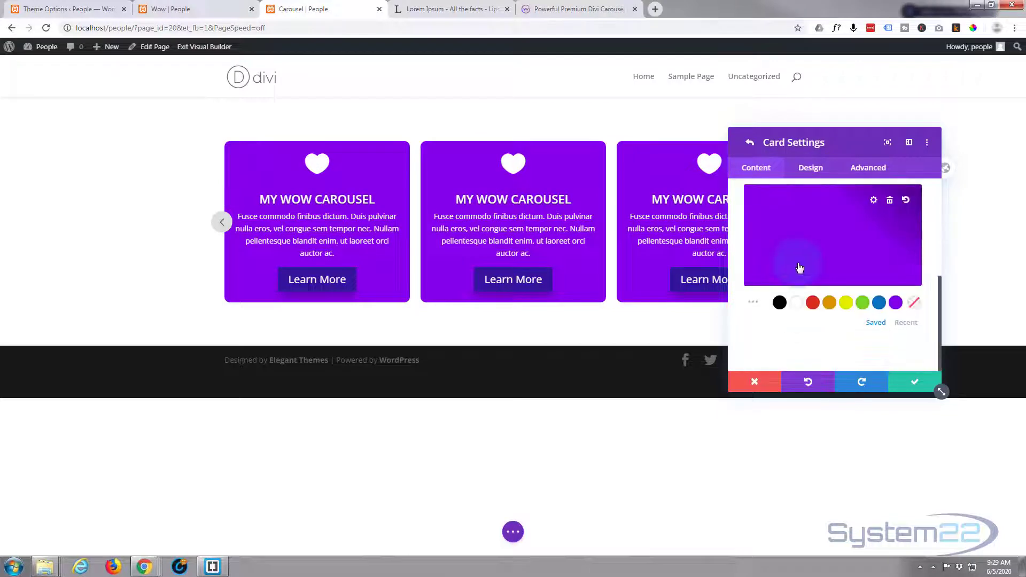
{"action": "left_click", "coordinate": [829, 301]}
{"action": "left_click", "coordinate": [919, 392]}
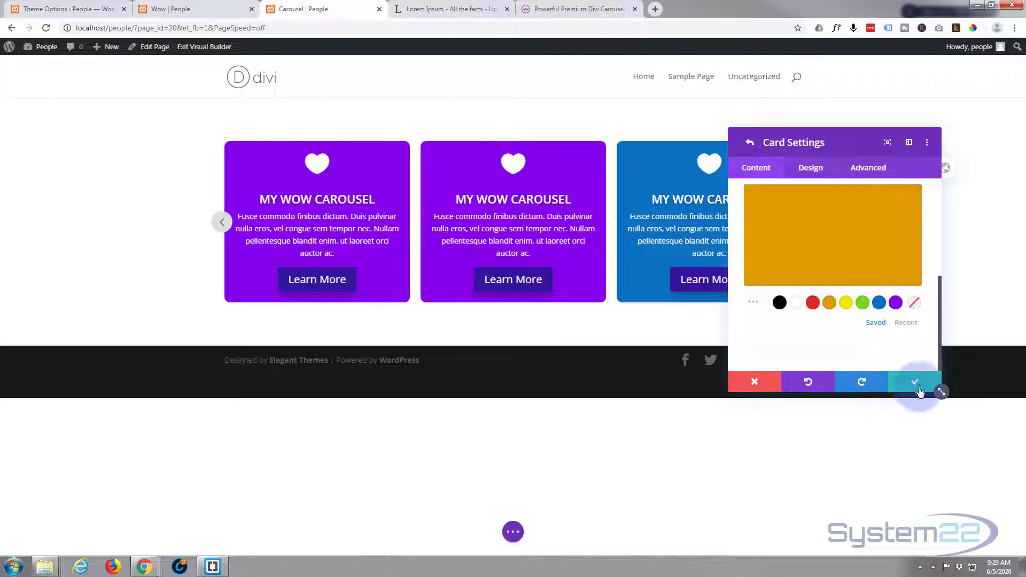
Change the sixth card's background colour to the saved red #e02b20 and save the card.
{"action": "left_click", "coordinate": [781, 240]}
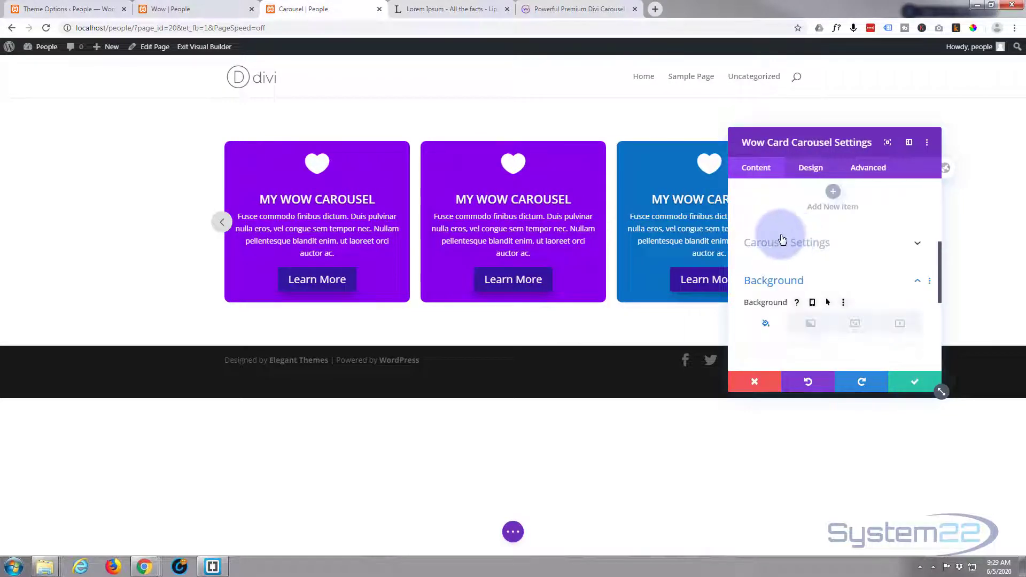
{"action": "scroll", "coordinate": [781, 238], "scroll_direction": "down", "scroll_amount": 3}
{"action": "scroll", "coordinate": [783, 238], "scroll_direction": "up", "scroll_amount": 6}
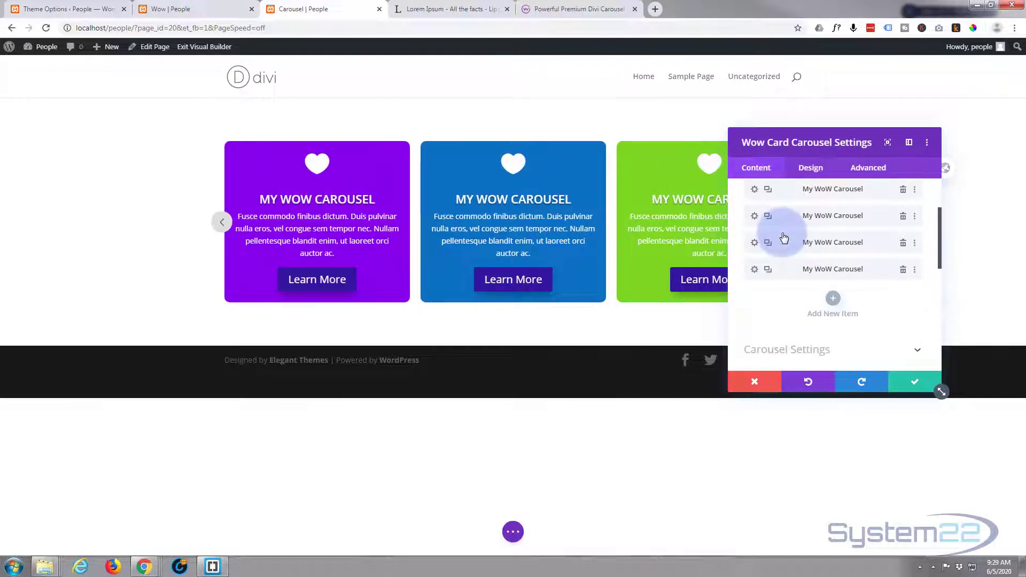
{"action": "left_click", "coordinate": [758, 270]}
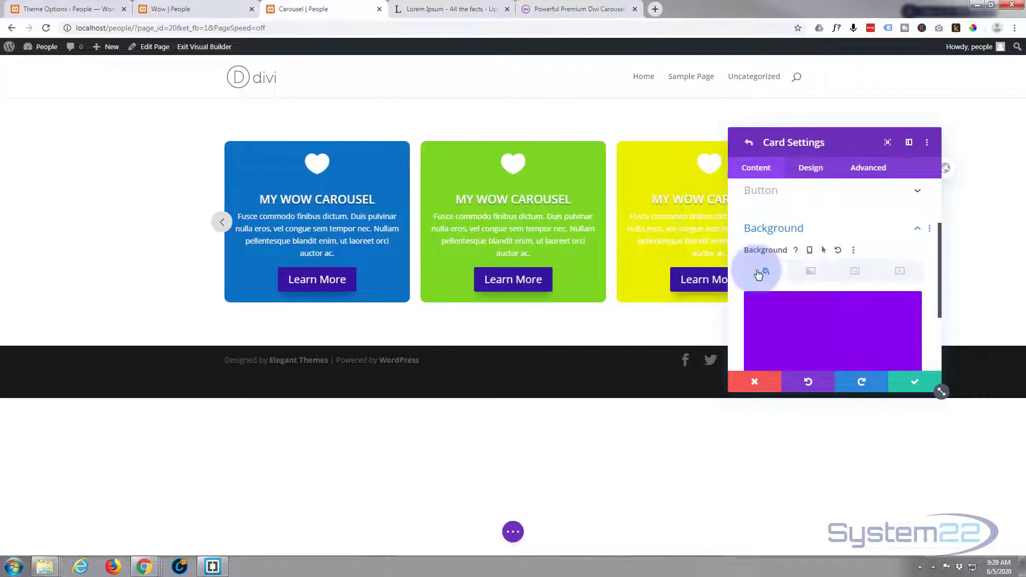
{"action": "scroll", "coordinate": [831, 292], "scroll_direction": "down", "scroll_amount": 2}
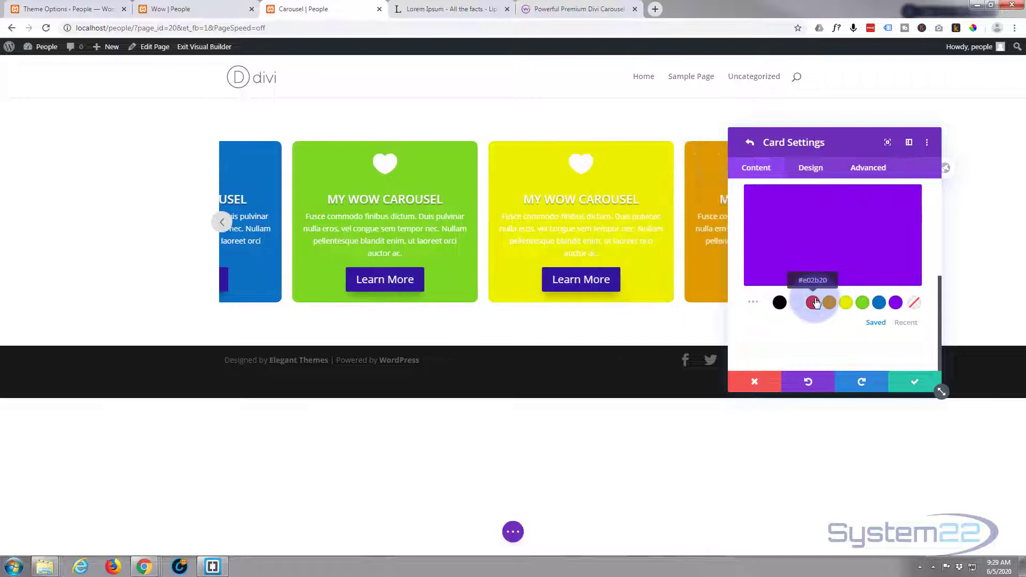
{"action": "left_click", "coordinate": [814, 303]}
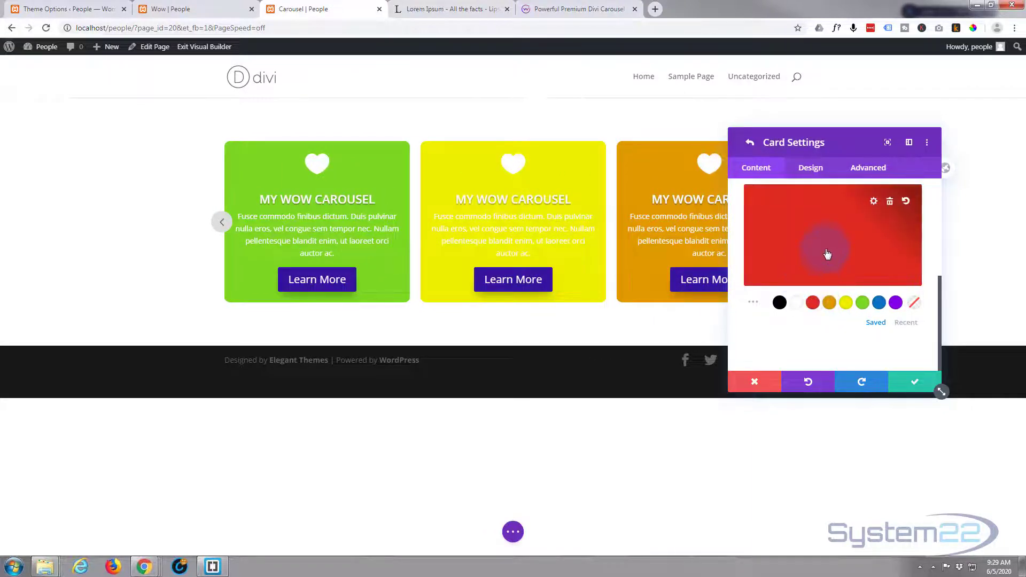
{"action": "left_click", "coordinate": [916, 384]}
Set the carousel's animation speed to 1600 ms in the general carousel settings.
{"action": "left_click_drag", "start_coordinate": [872, 146], "coordinate": [964, 316]}
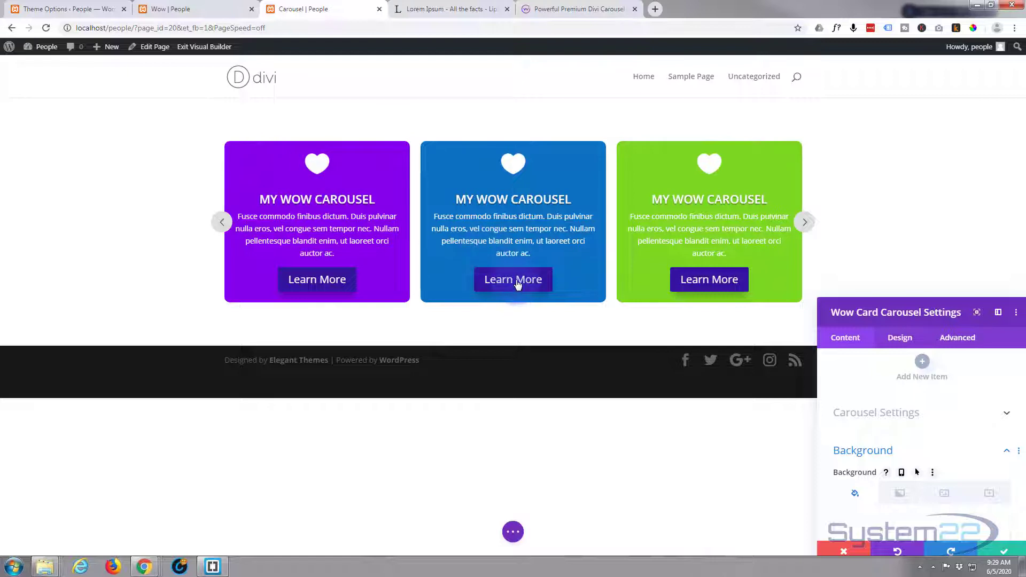
{"action": "left_click_drag", "start_coordinate": [932, 311], "coordinate": [918, 108]}
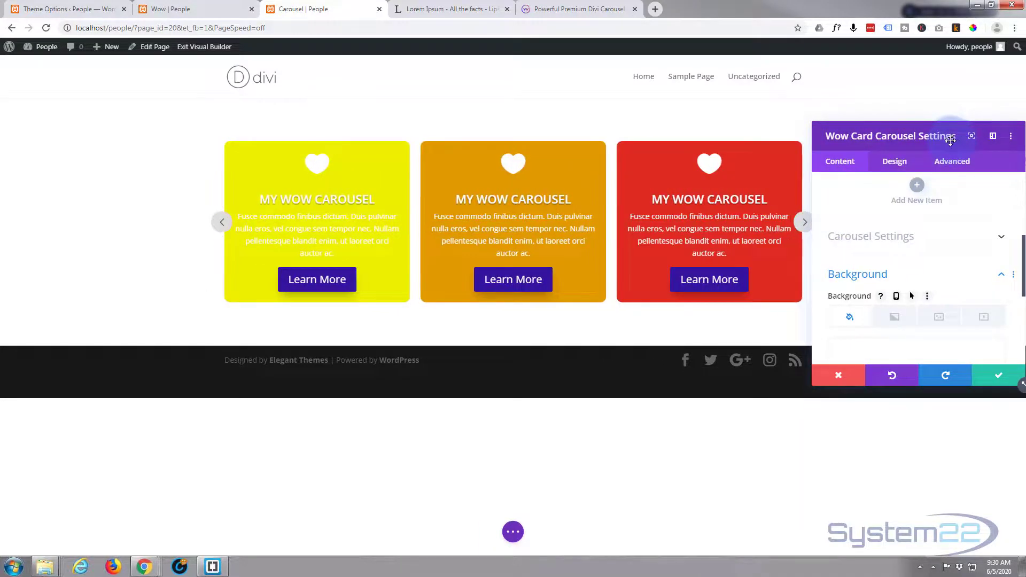
{"action": "left_click", "coordinate": [907, 241]}
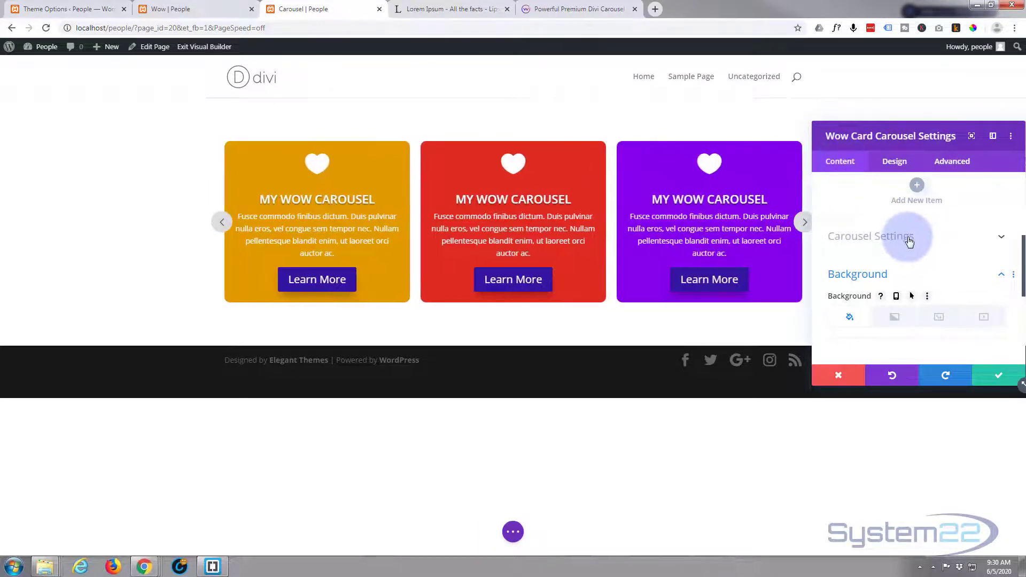
{"action": "left_click", "coordinate": [877, 224]}
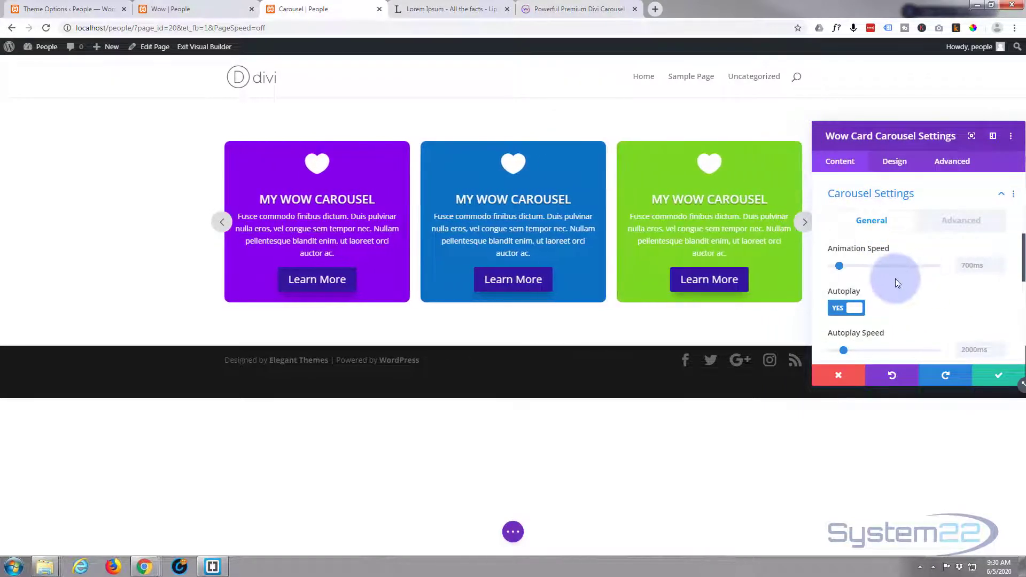
{"action": "left_click", "coordinate": [840, 266]}
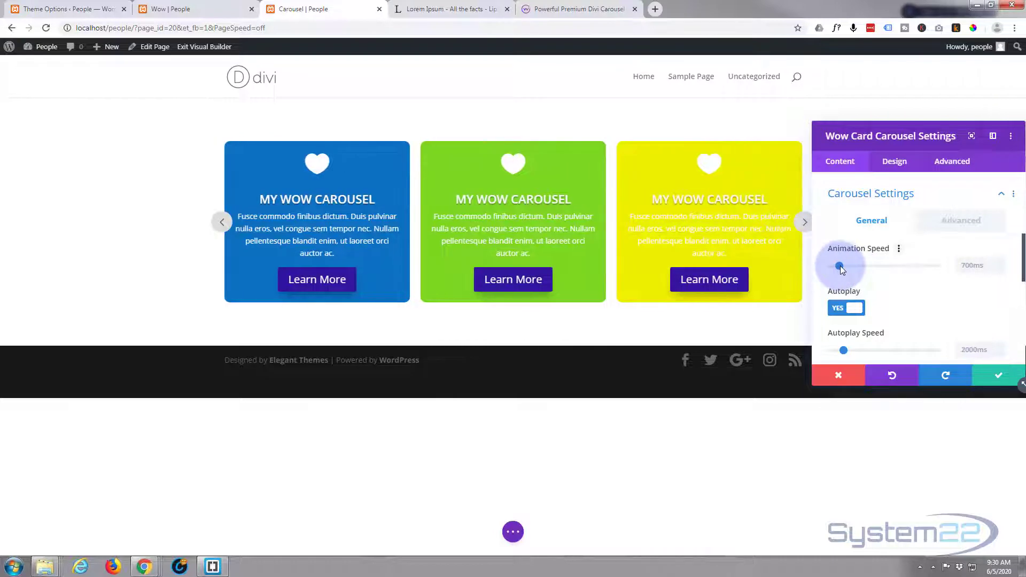
{"action": "left_click_drag", "start_coordinate": [864, 271], "coordinate": [870, 271]}
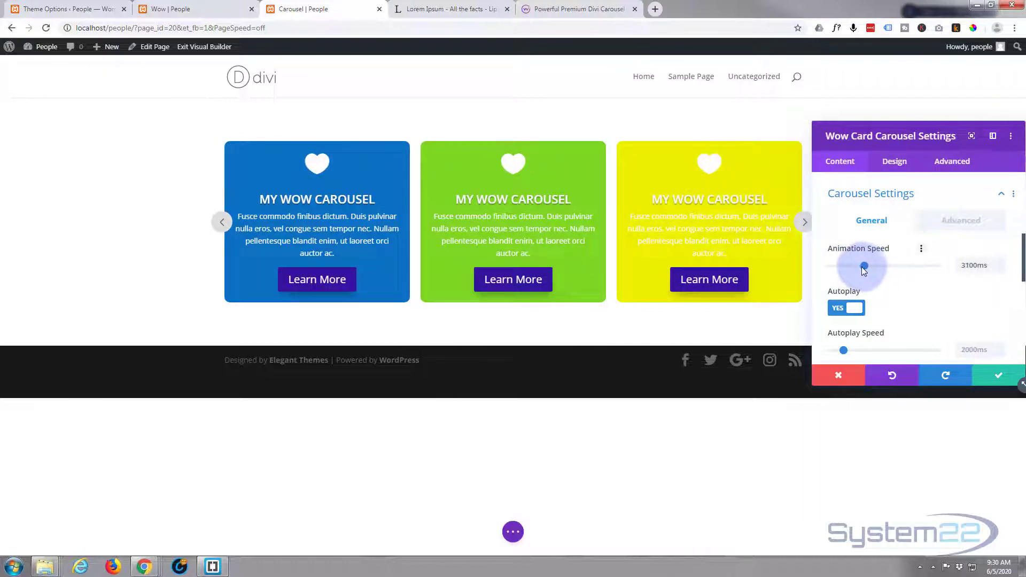
{"action": "left_click_drag", "start_coordinate": [857, 266], "coordinate": [852, 268]}
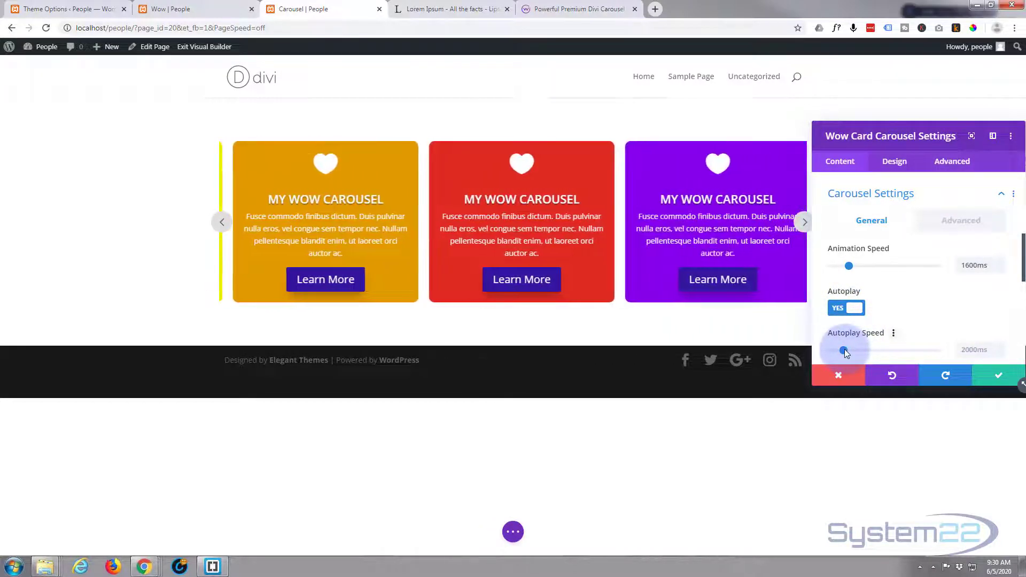
Set the carousel's controls to Navigation & Pagination so that both arrows and dots are used.
{"action": "scroll", "coordinate": [916, 298], "scroll_direction": "down", "scroll_amount": 2}
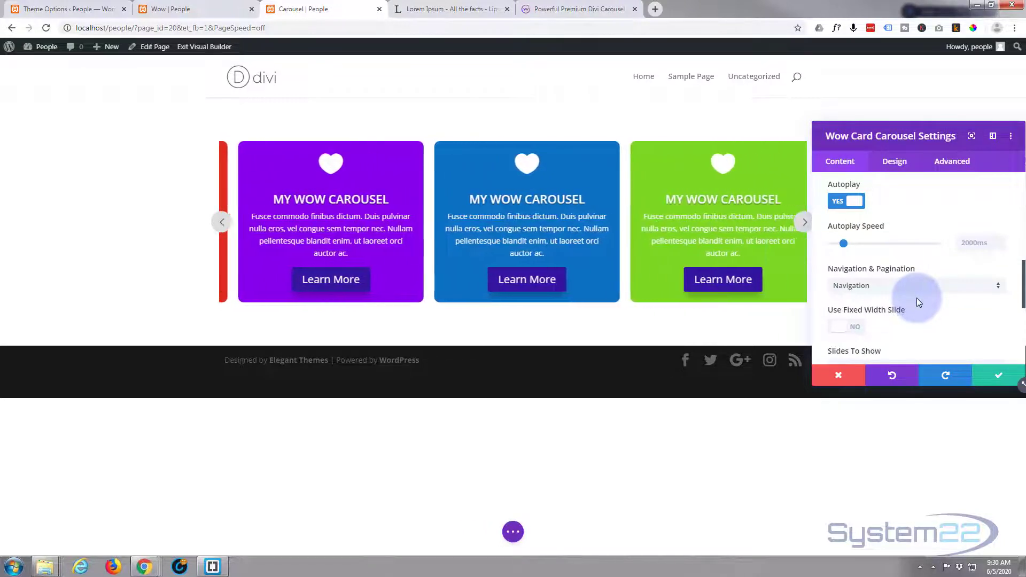
{"action": "scroll", "coordinate": [917, 297], "scroll_direction": "down", "scroll_amount": 1}
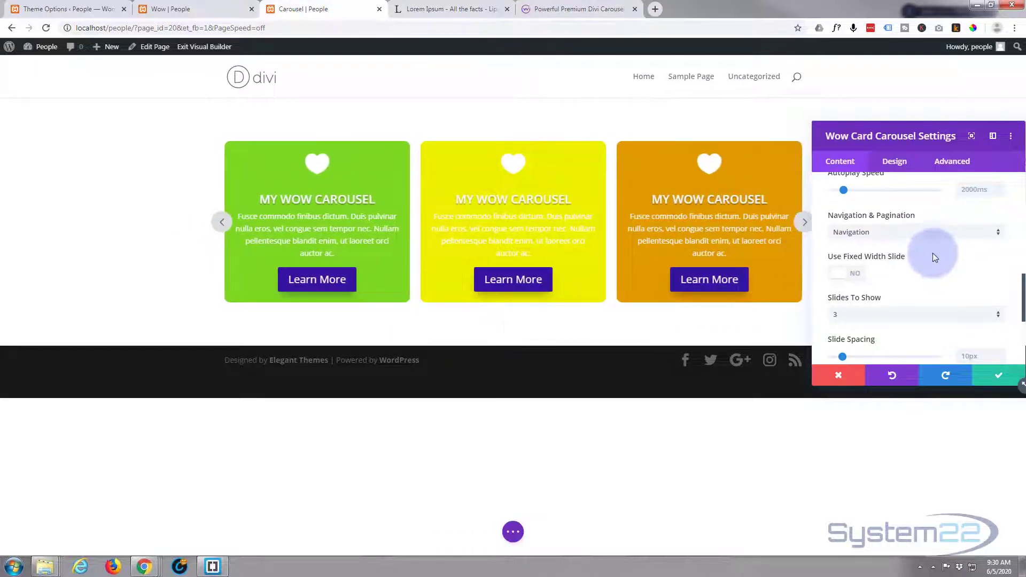
{"action": "left_click", "coordinate": [927, 235]}
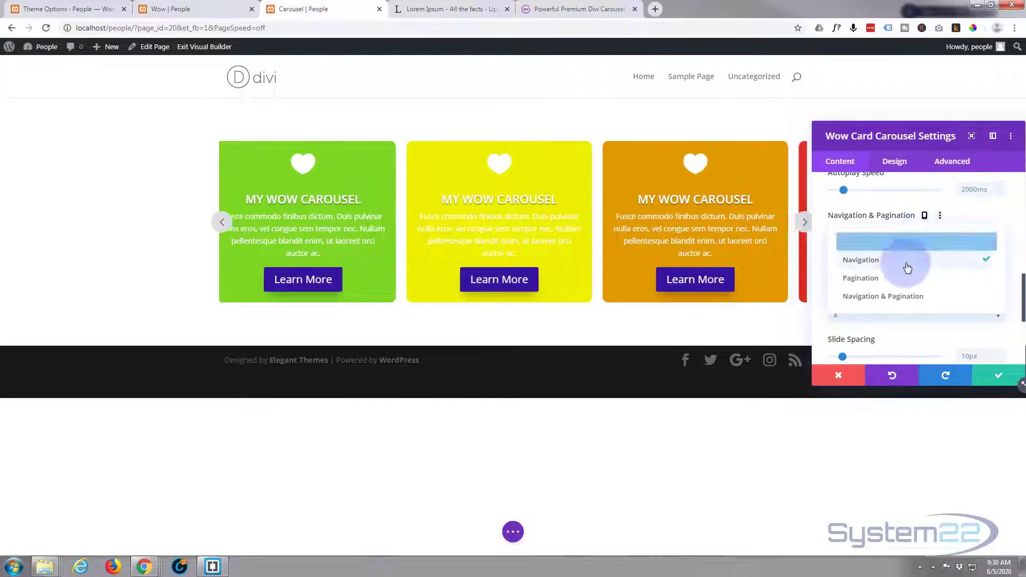
{"action": "left_click", "coordinate": [909, 298]}
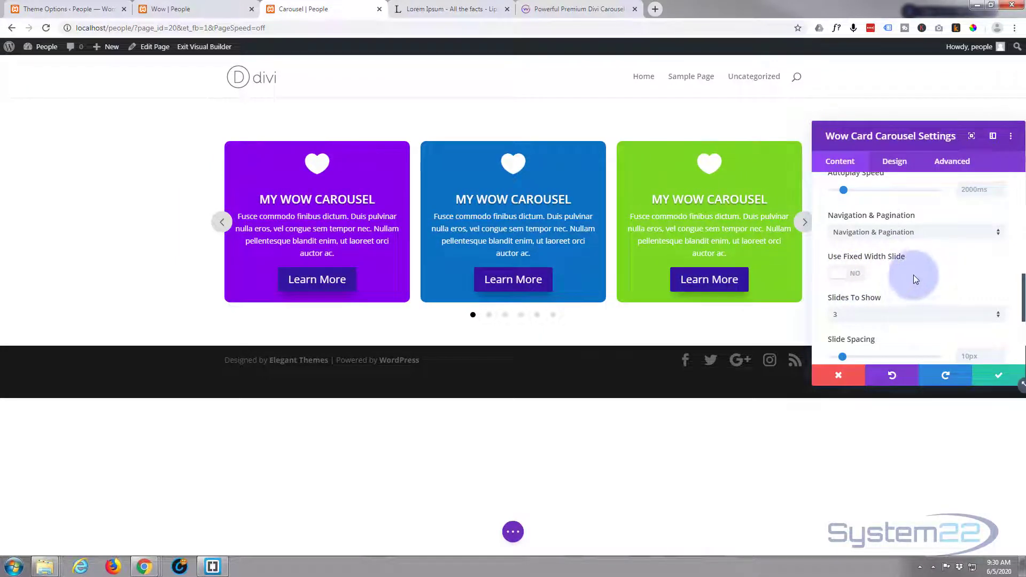
Review the available slides-to-show counts and the slide spacing and infinite looping options without changing them.
{"action": "scroll", "coordinate": [913, 273], "scroll_direction": "down", "scroll_amount": 2}
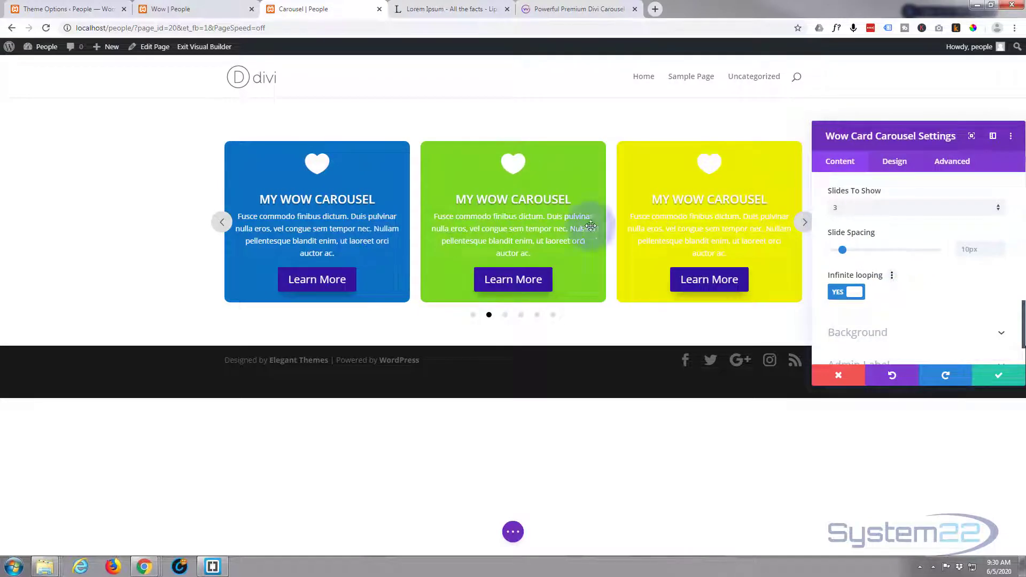
{"action": "left_click", "coordinate": [881, 209]}
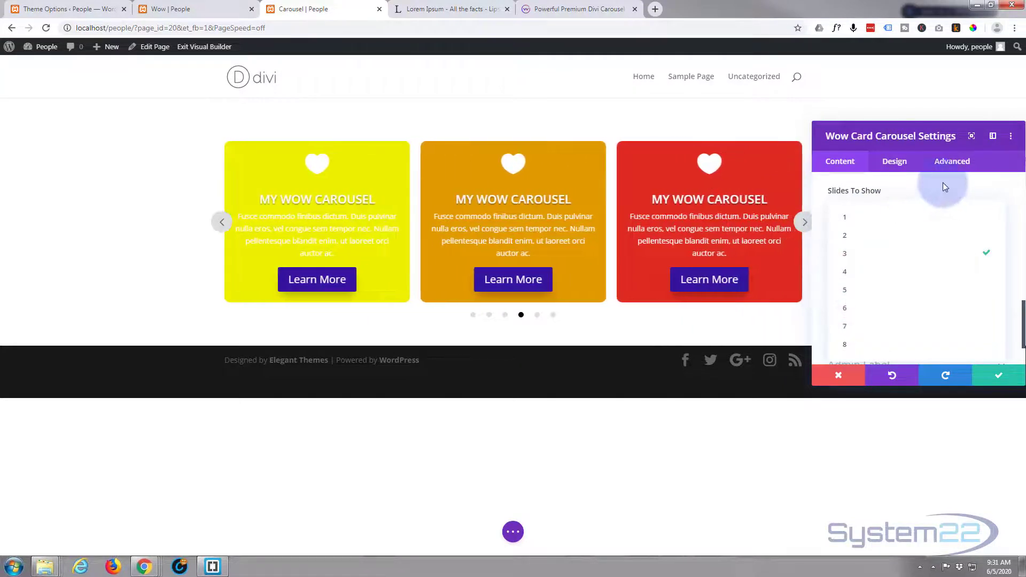
{"action": "left_click", "coordinate": [944, 184]}
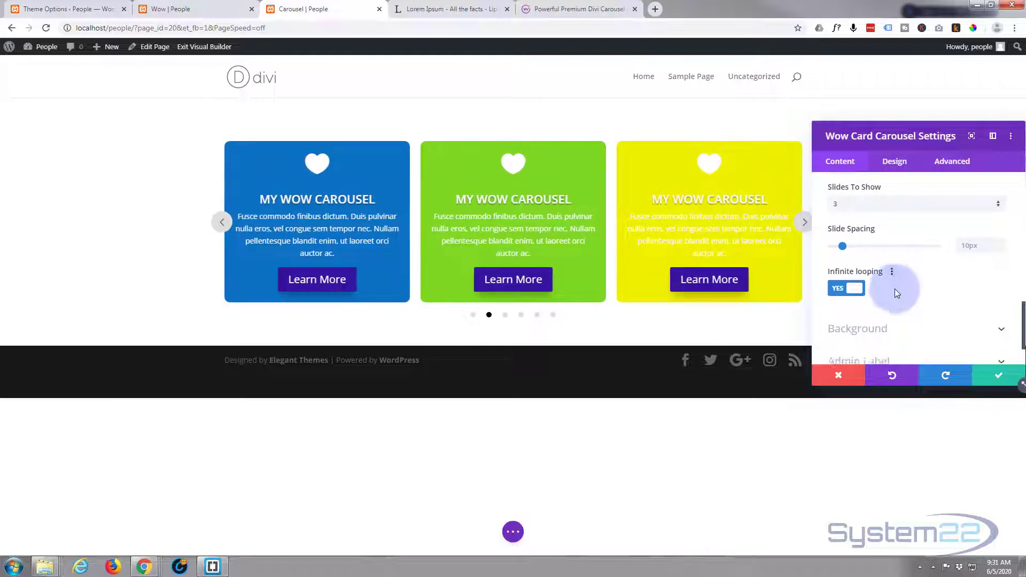
{"action": "scroll", "coordinate": [896, 289], "scroll_direction": "down", "scroll_amount": 1}
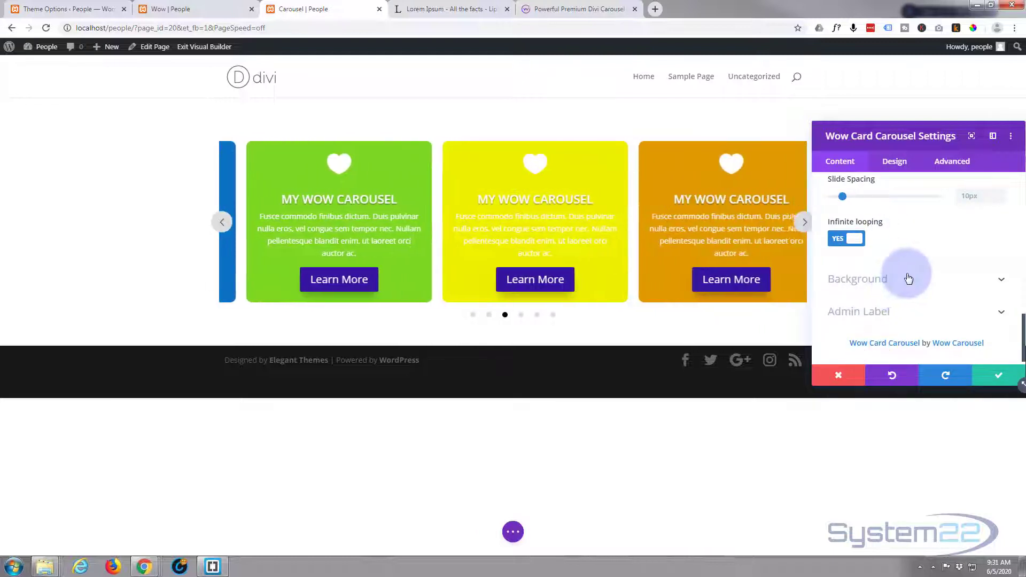
{"action": "scroll", "coordinate": [909, 278], "scroll_direction": "up", "scroll_amount": 5}
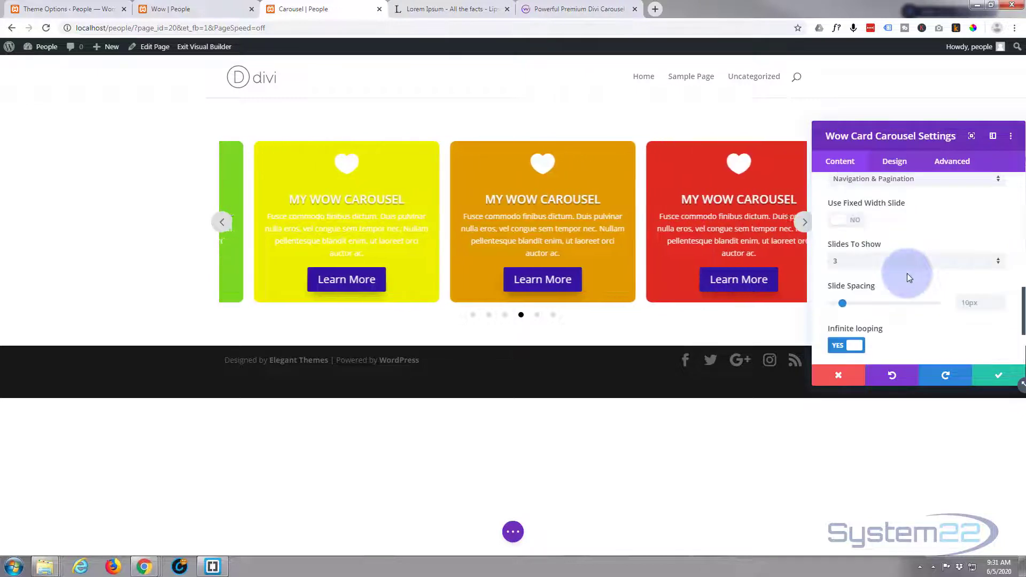
{"action": "scroll", "coordinate": [906, 274], "scroll_direction": "up", "scroll_amount": 2}
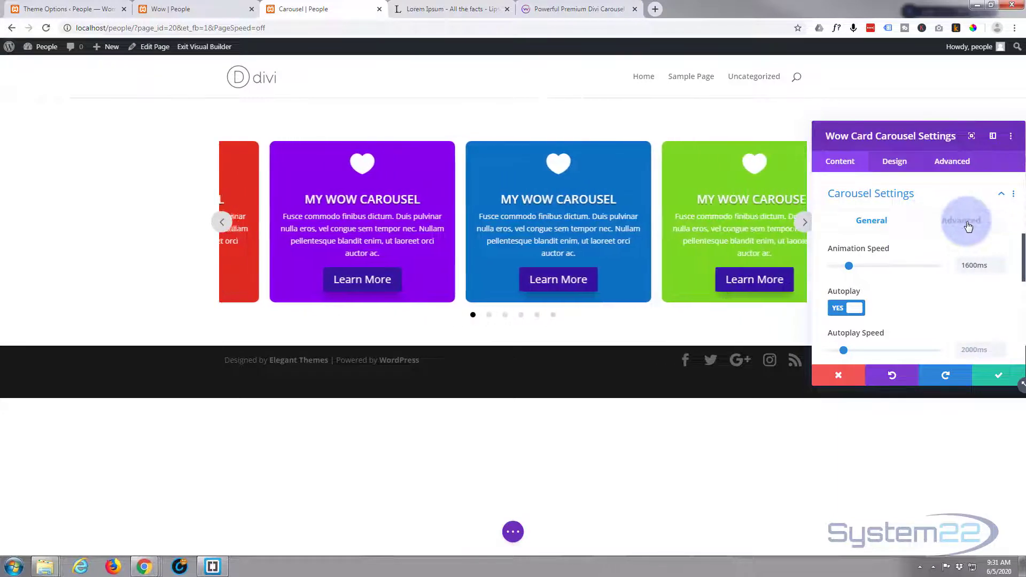
Try the vertical mode from the advanced carousel settings and switch it back off.
{"action": "left_click", "coordinate": [968, 227]}
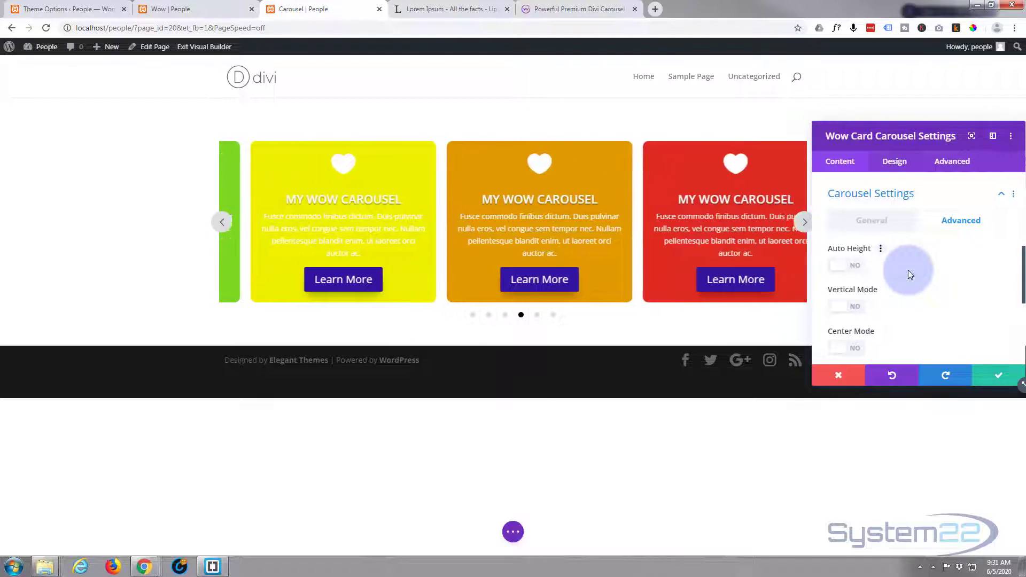
{"action": "scroll", "coordinate": [936, 280], "scroll_direction": "down", "scroll_amount": 2}
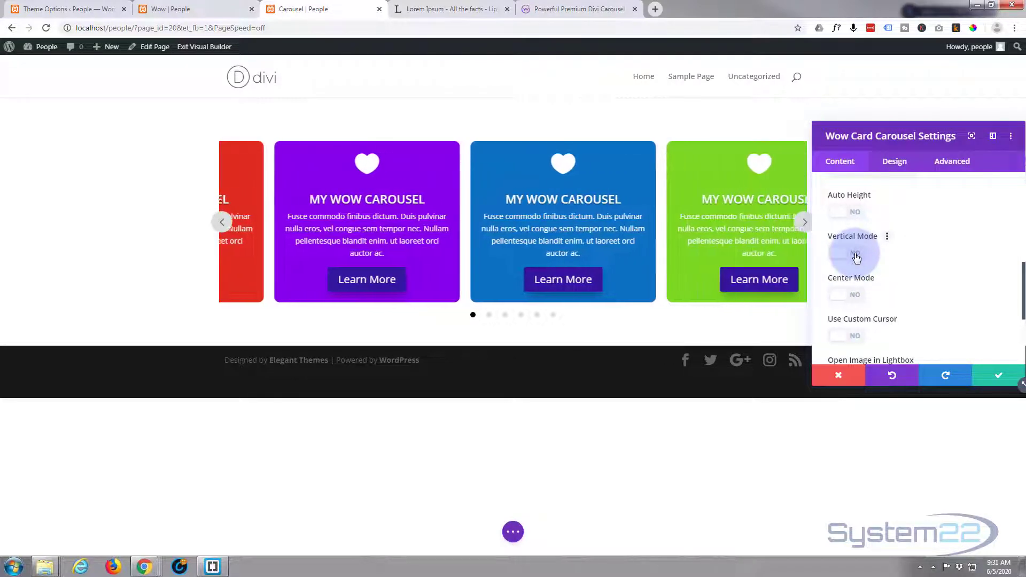
{"action": "left_click", "coordinate": [856, 255]}
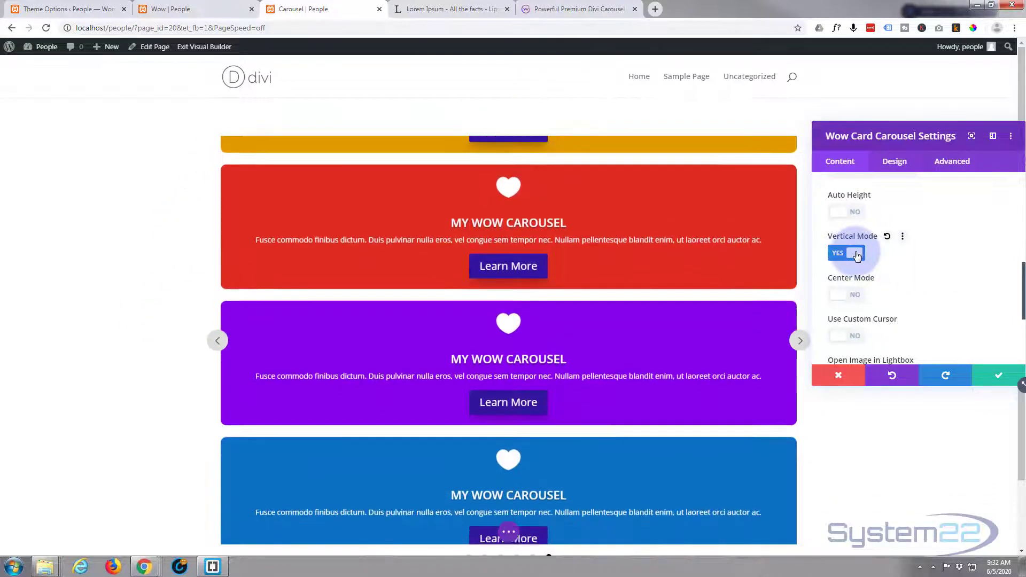
{"action": "left_click", "coordinate": [857, 254]}
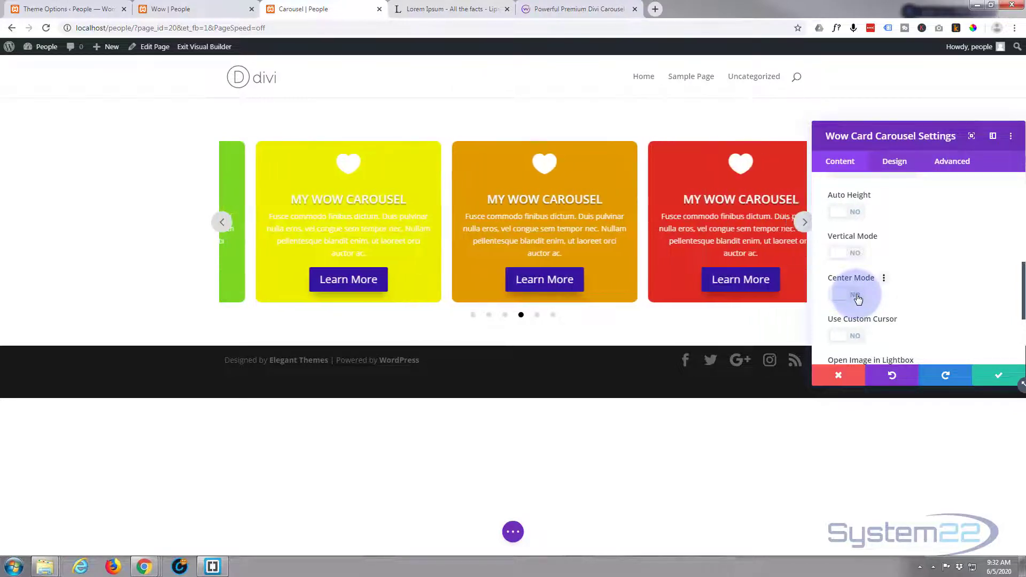
Enable the carousel's center mode and set its type to Highlighted.
{"action": "left_click", "coordinate": [857, 297]}
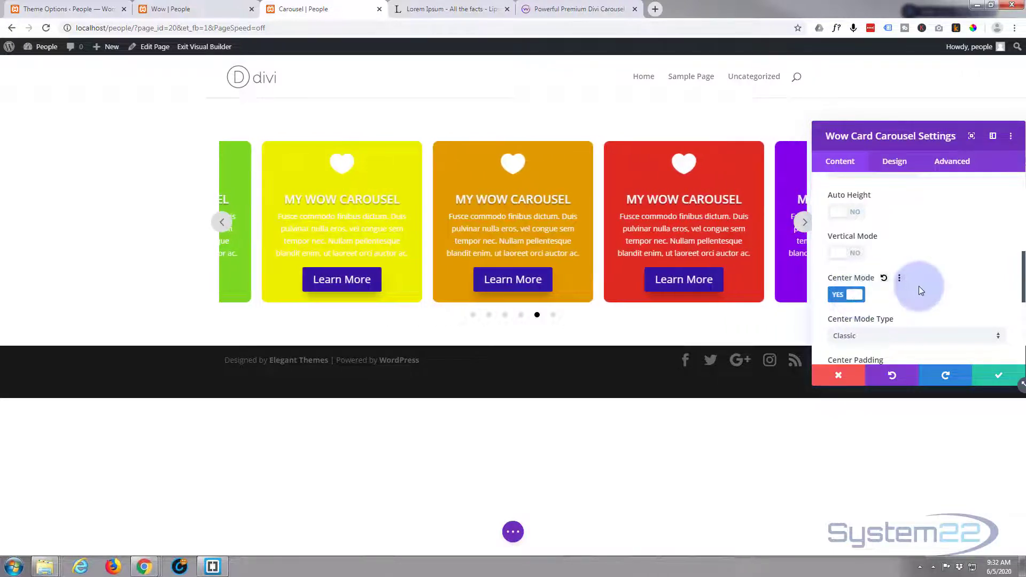
{"action": "scroll", "coordinate": [918, 284], "scroll_direction": "down", "scroll_amount": 1}
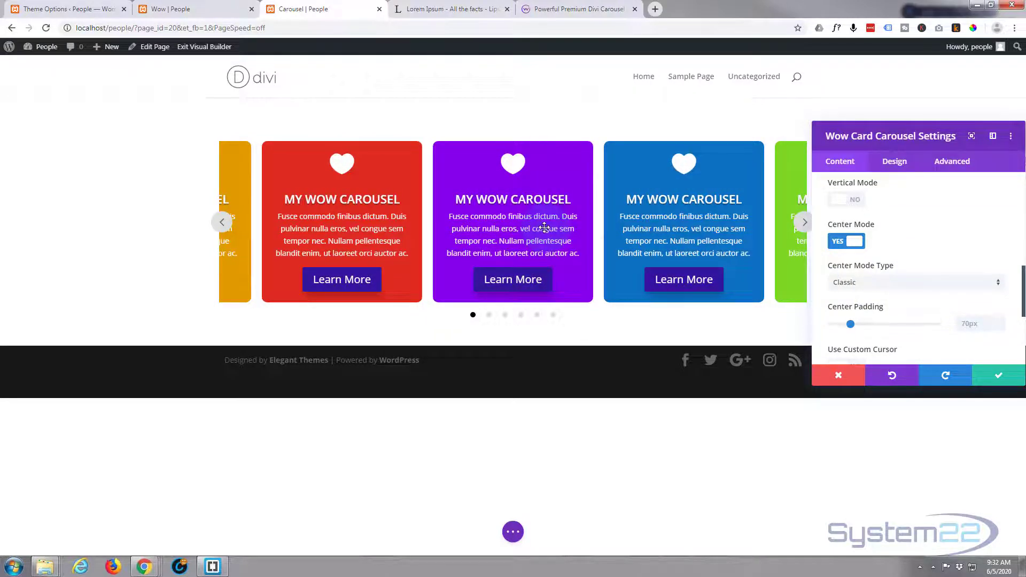
{"action": "left_click", "coordinate": [900, 288]}
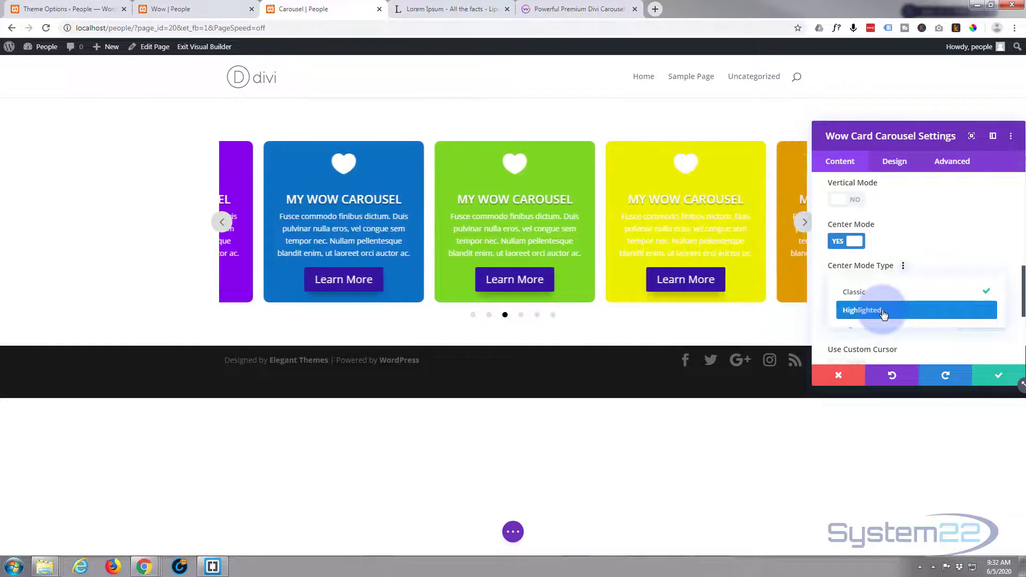
{"action": "left_click", "coordinate": [884, 311]}
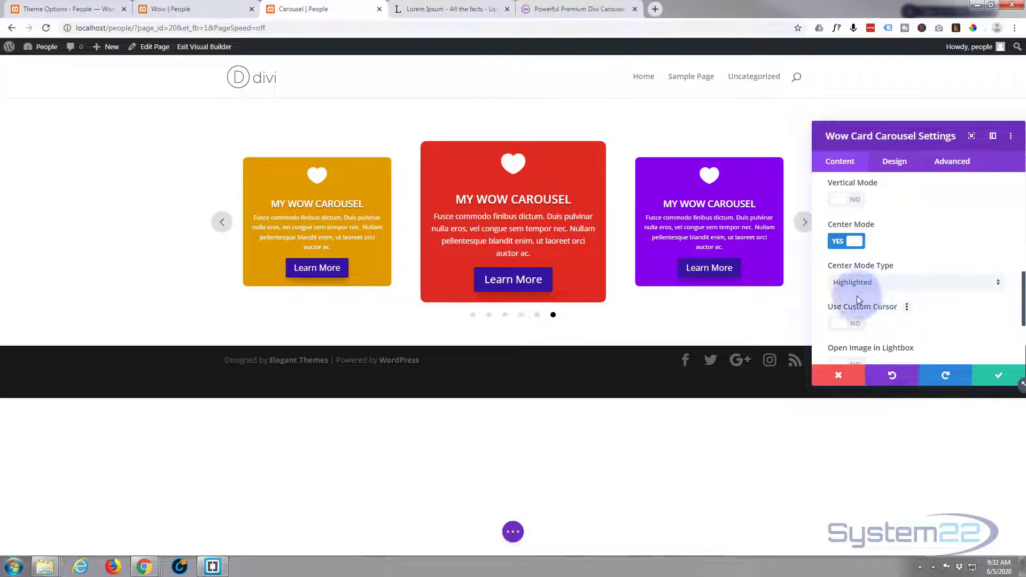
Enable a custom cursor for the carousel and choose the Grab cursor.
{"action": "scroll", "coordinate": [956, 310], "scroll_direction": "down", "scroll_amount": 2}
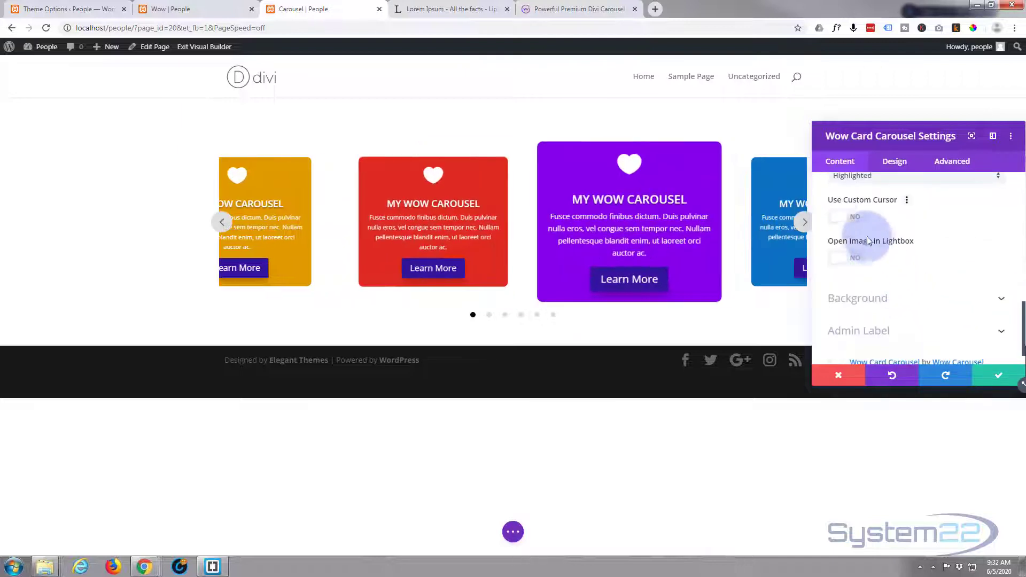
{"action": "left_click", "coordinate": [854, 217]}
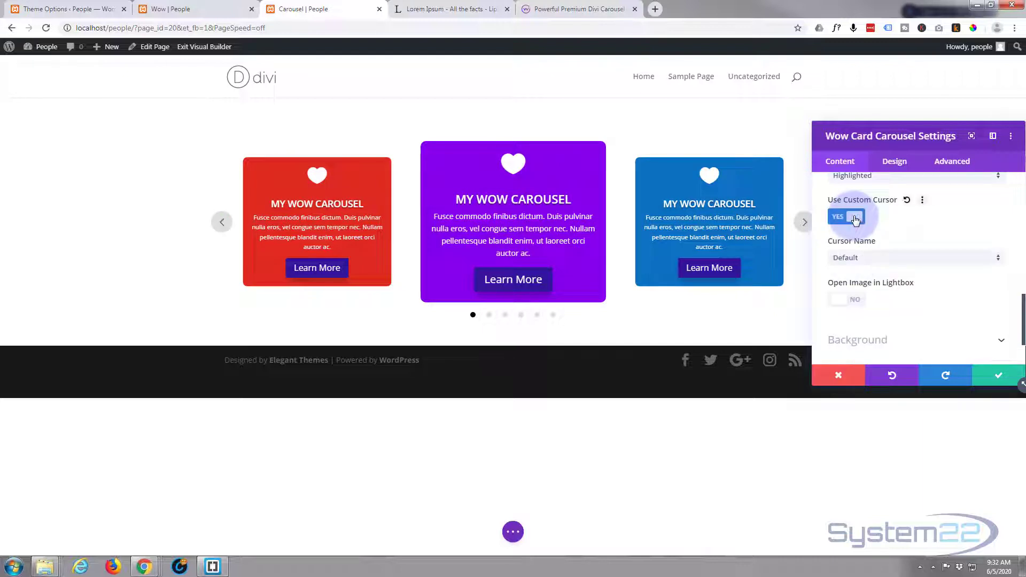
{"action": "left_click", "coordinate": [919, 259]}
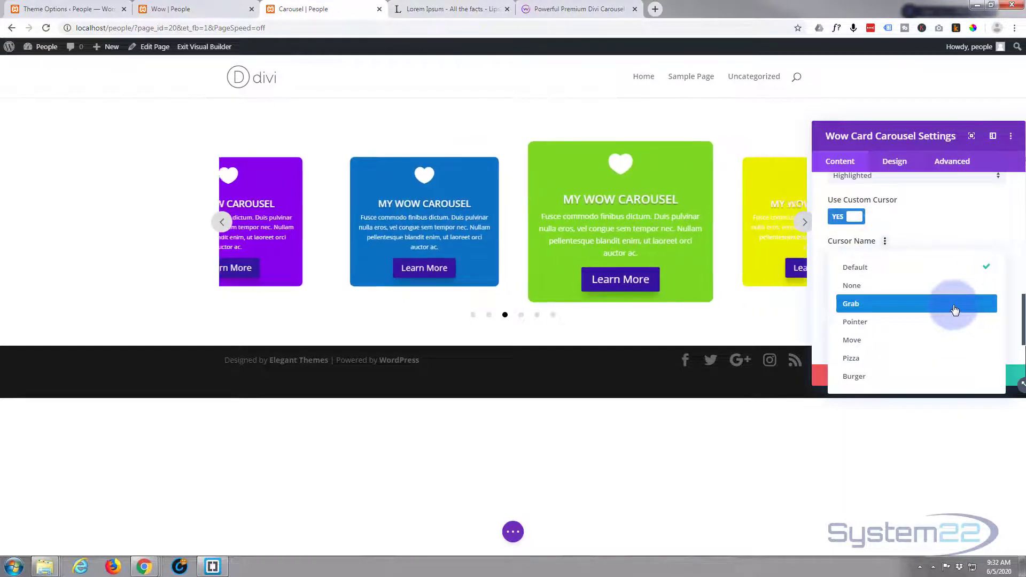
{"action": "left_click", "coordinate": [866, 304]}
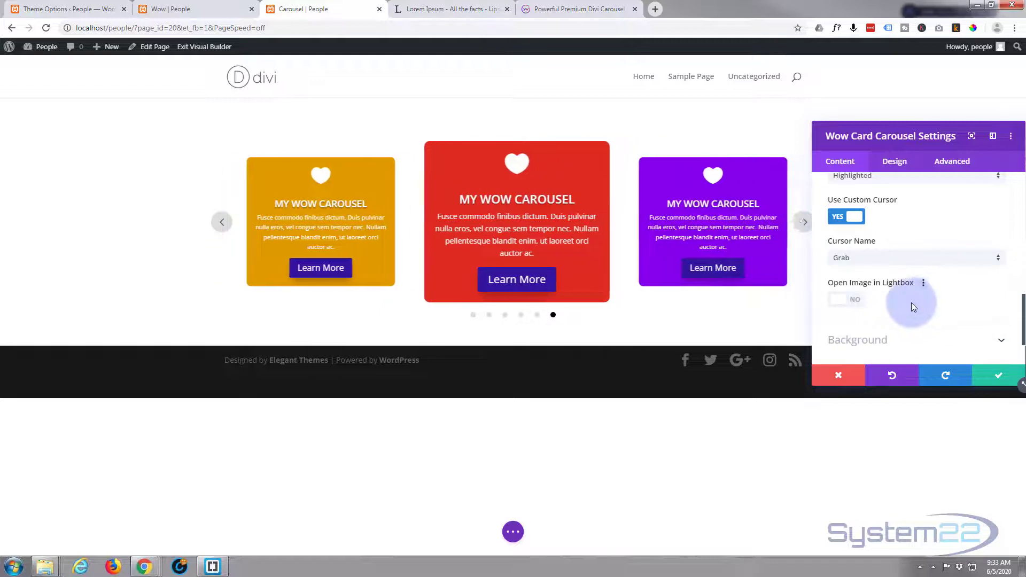
{"action": "scroll", "coordinate": [912, 304], "scroll_direction": "down", "scroll_amount": 1}
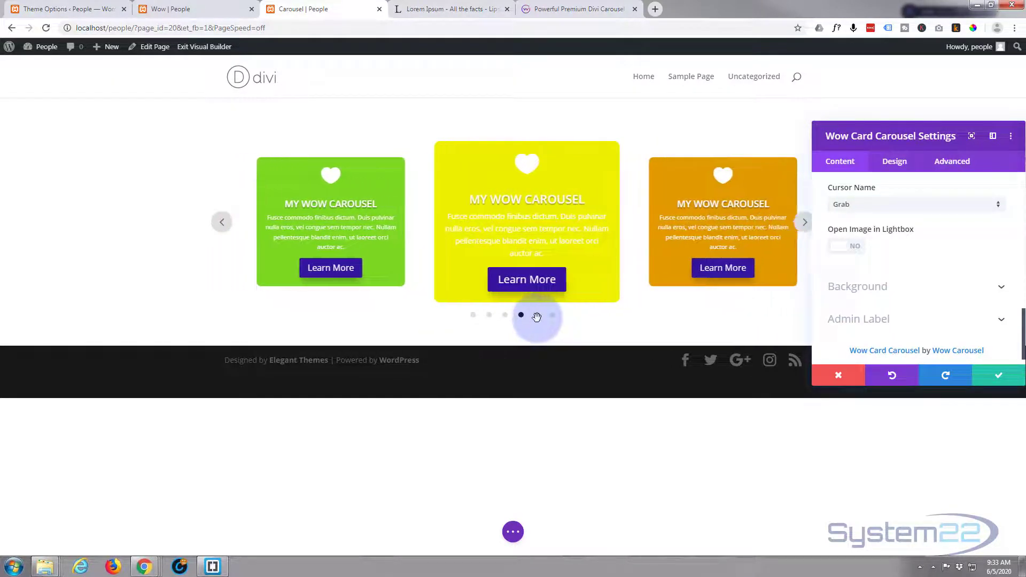
Set the active pagination dot color to the saved blue #0c71c3 in the carousel's design settings.
{"action": "left_click", "coordinate": [895, 162]}
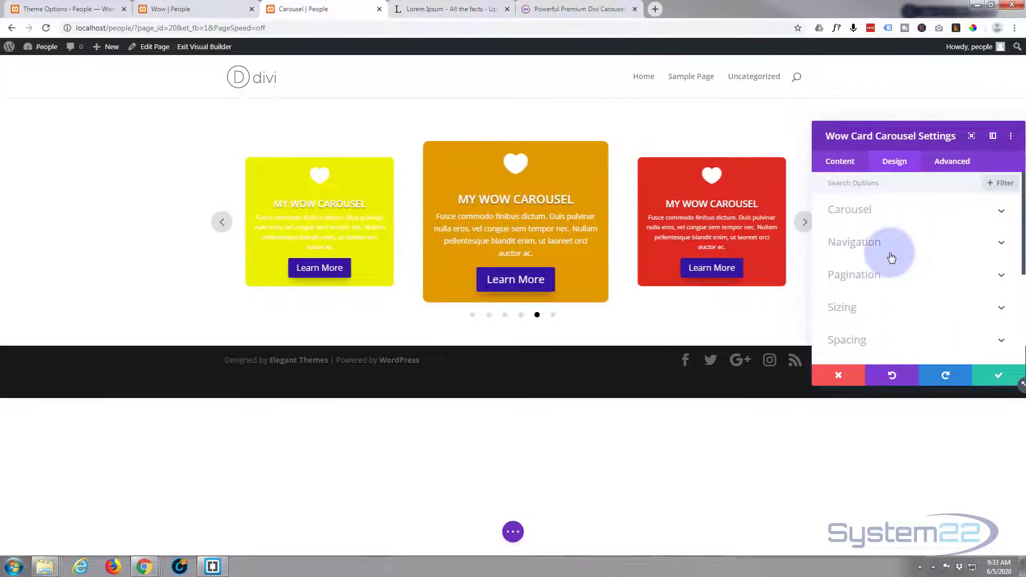
{"action": "left_click", "coordinate": [909, 276]}
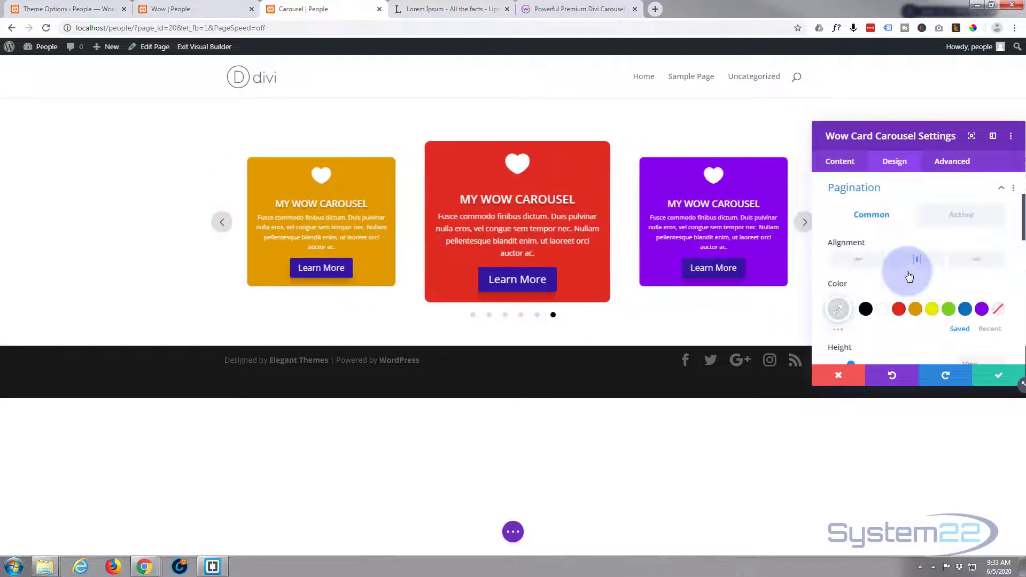
{"action": "left_click", "coordinate": [912, 260]}
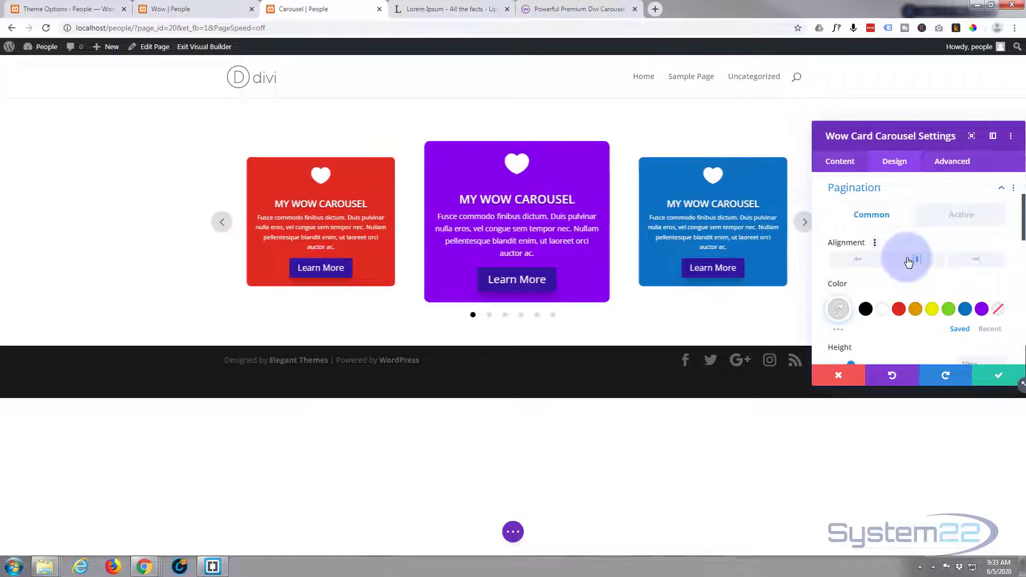
{"action": "scroll", "coordinate": [909, 261], "scroll_direction": "down", "scroll_amount": 1}
{"action": "scroll", "coordinate": [906, 259], "scroll_direction": "up", "scroll_amount": 2}
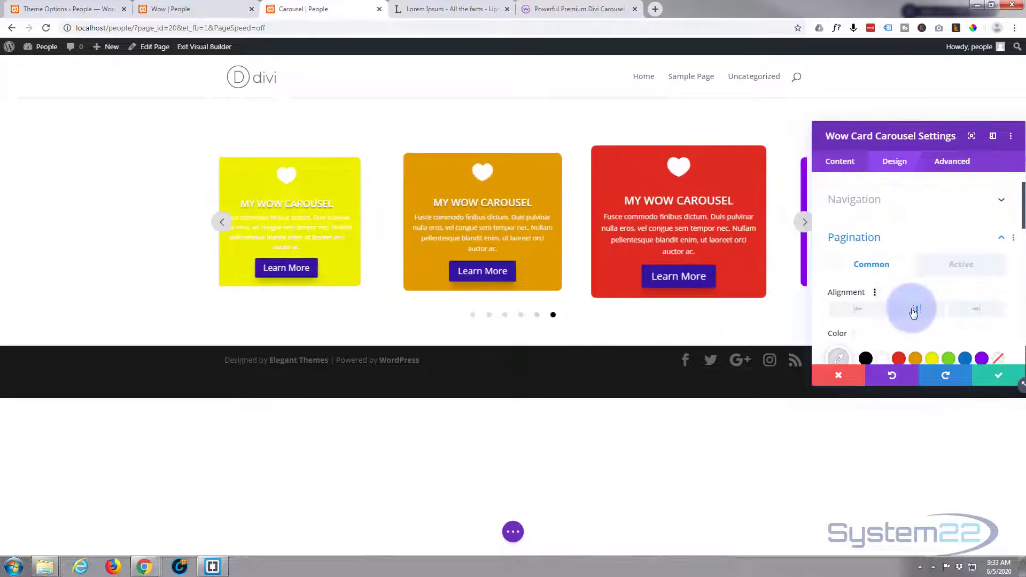
{"action": "scroll", "coordinate": [912, 313], "scroll_direction": "down", "scroll_amount": 2}
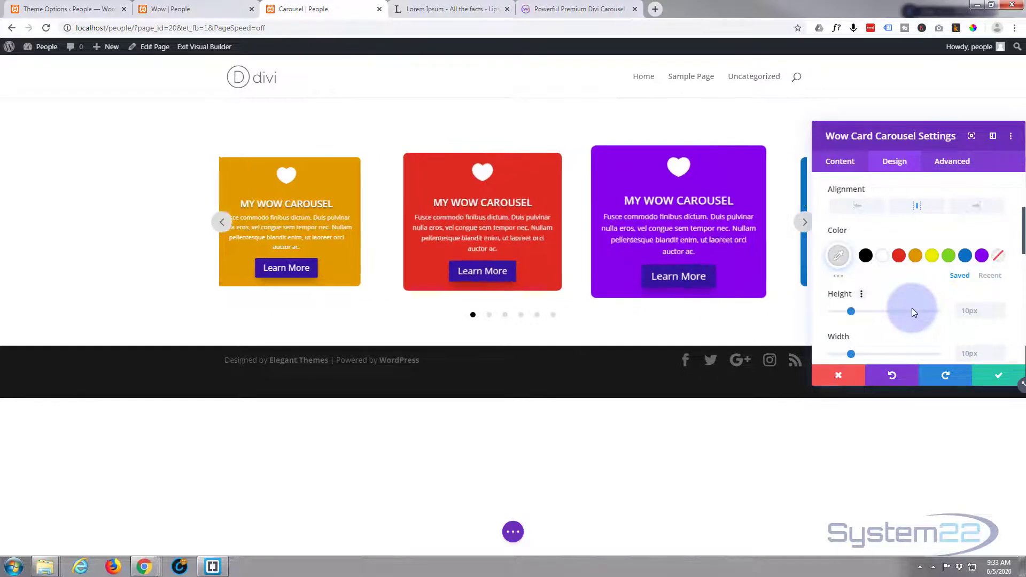
{"action": "scroll", "coordinate": [912, 312], "scroll_direction": "up", "scroll_amount": 1}
{"action": "scroll", "coordinate": [912, 308], "scroll_direction": "up", "scroll_amount": 2}
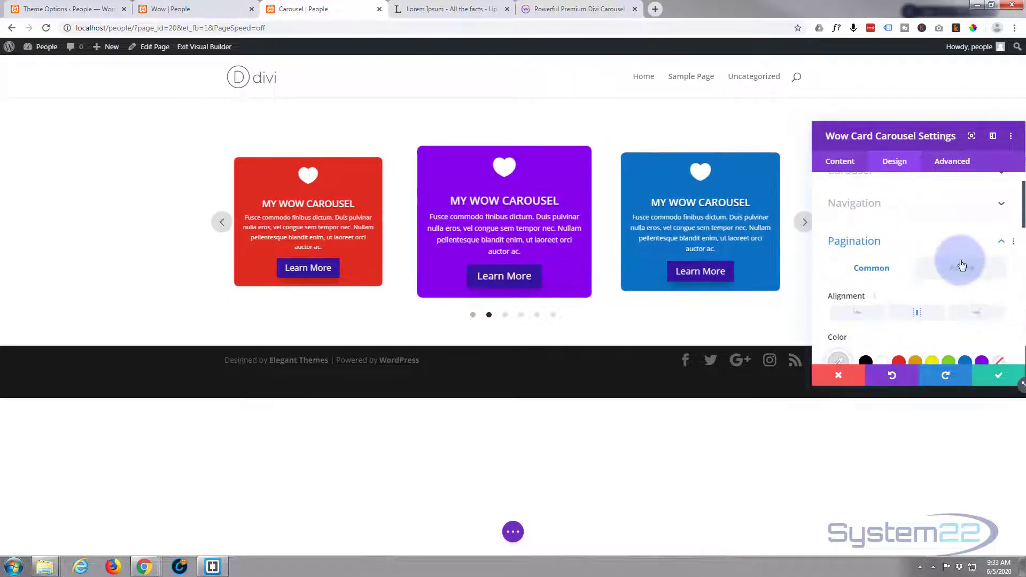
{"action": "left_click", "coordinate": [960, 269]}
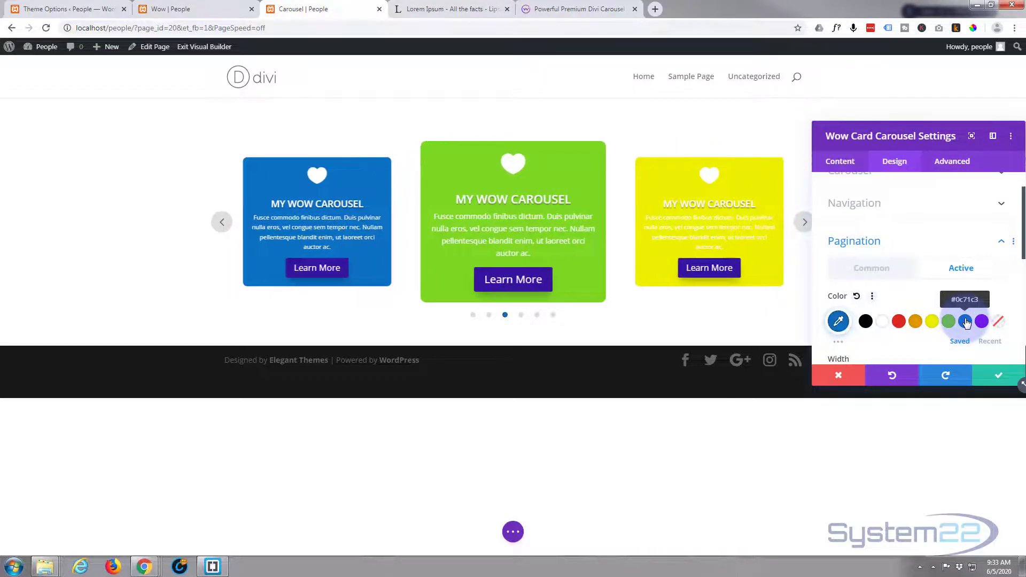
{"action": "scroll", "coordinate": [913, 305], "scroll_direction": "down", "scroll_amount": 2}
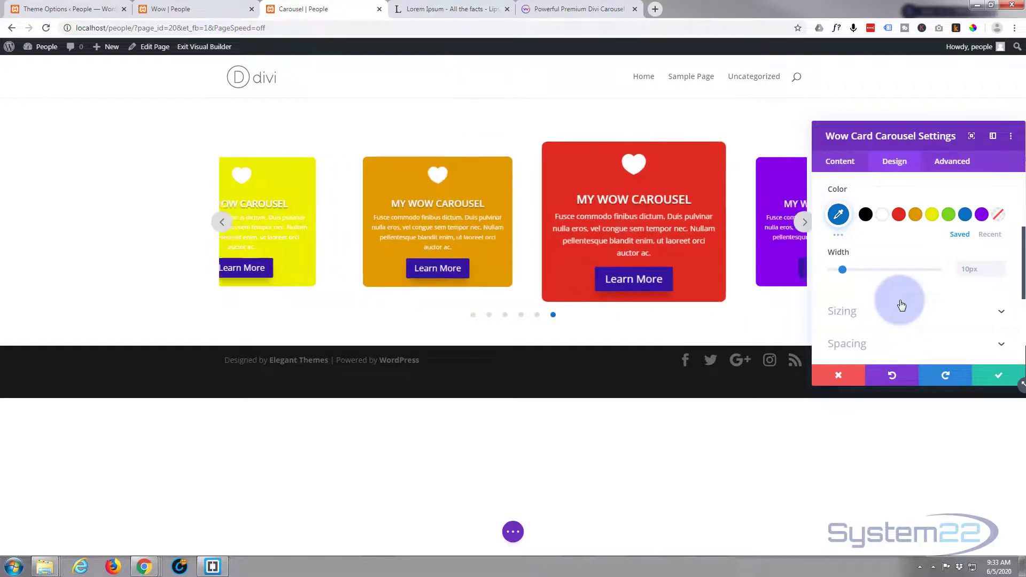
{"action": "scroll", "coordinate": [902, 305], "scroll_direction": "up", "scroll_amount": 1}
{"action": "scroll", "coordinate": [902, 305], "scroll_direction": "down", "scroll_amount": 1}
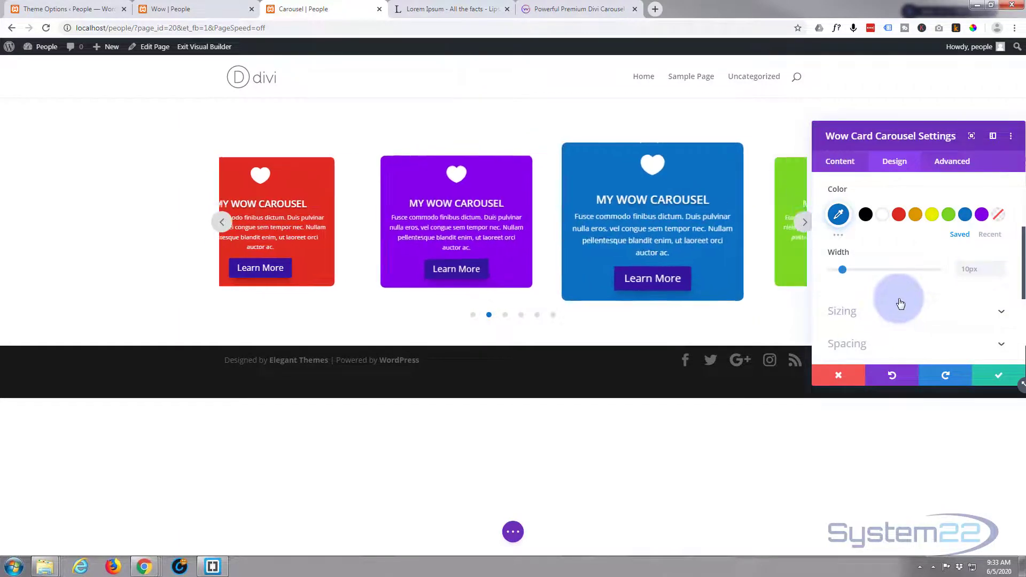
Lower the carousel's pagination dots by setting their common vertical position to 32px.
{"action": "scroll", "coordinate": [901, 305], "scroll_direction": "up", "scroll_amount": 3}
{"action": "scroll", "coordinate": [878, 282], "scroll_direction": "down", "scroll_amount": 3}
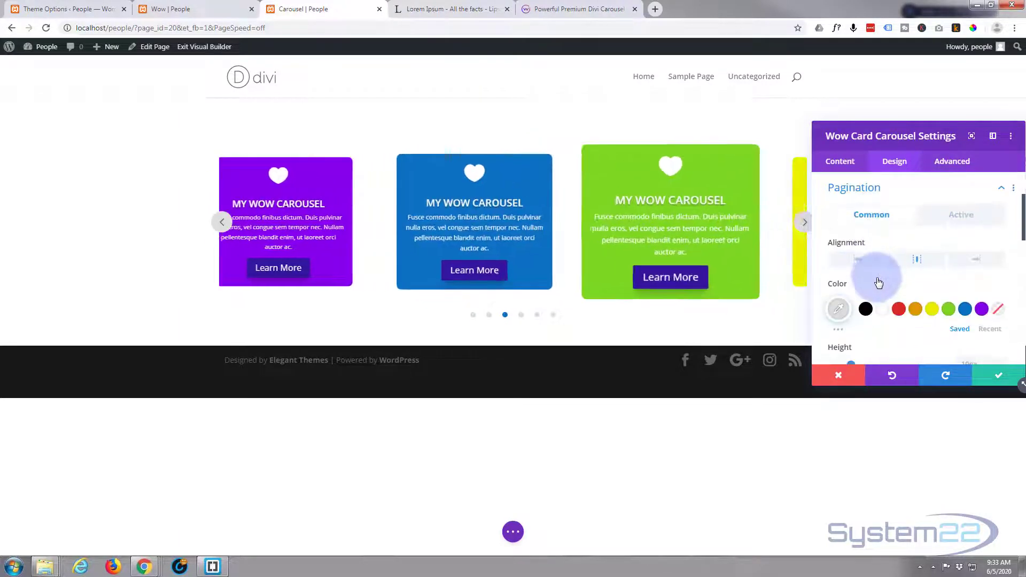
{"action": "scroll", "coordinate": [854, 273], "scroll_direction": "down", "scroll_amount": 2}
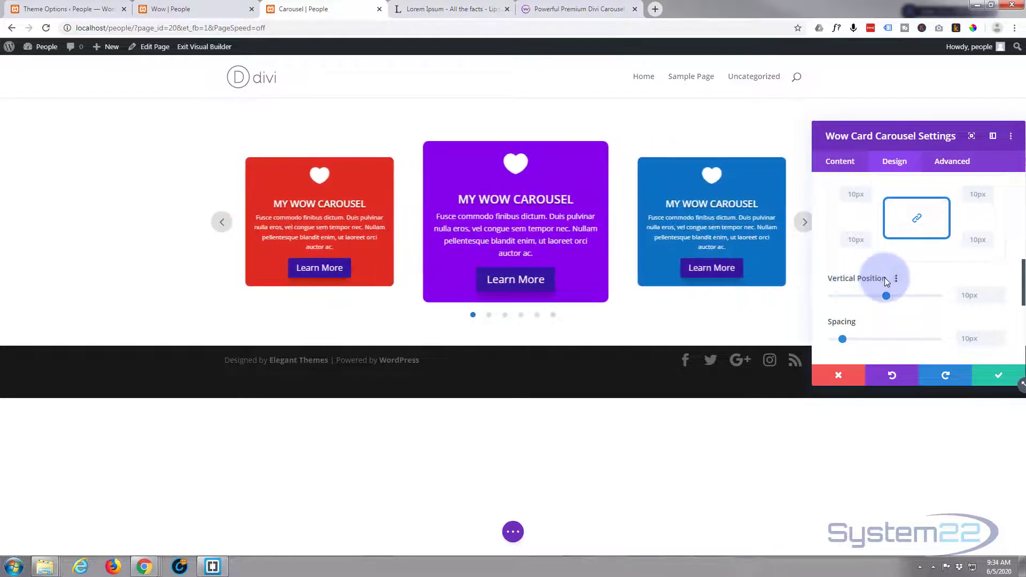
{"action": "scroll", "coordinate": [884, 277], "scroll_direction": "down", "scroll_amount": 1}
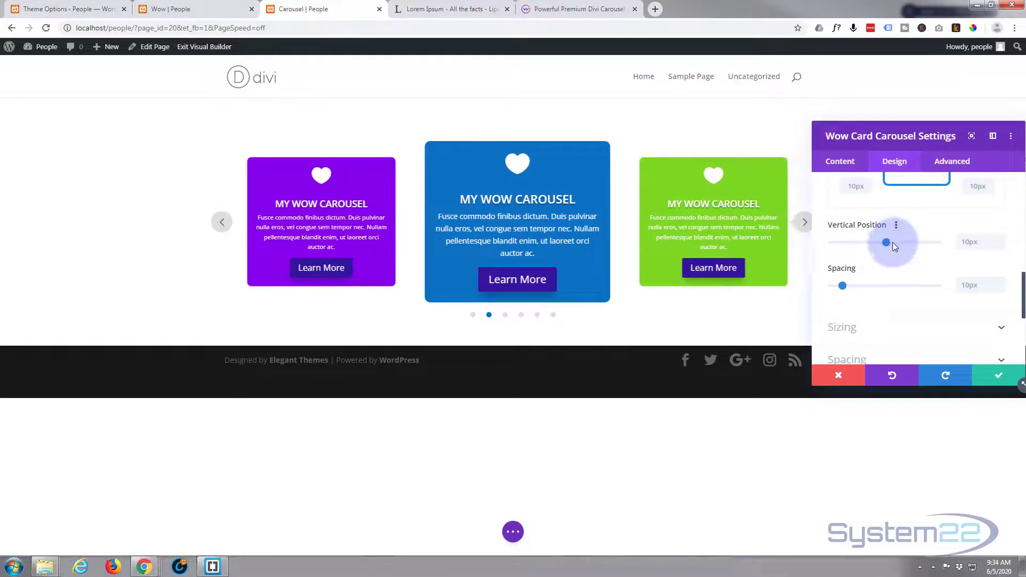
{"action": "left_click_drag", "start_coordinate": [886, 242], "coordinate": [894, 247]}
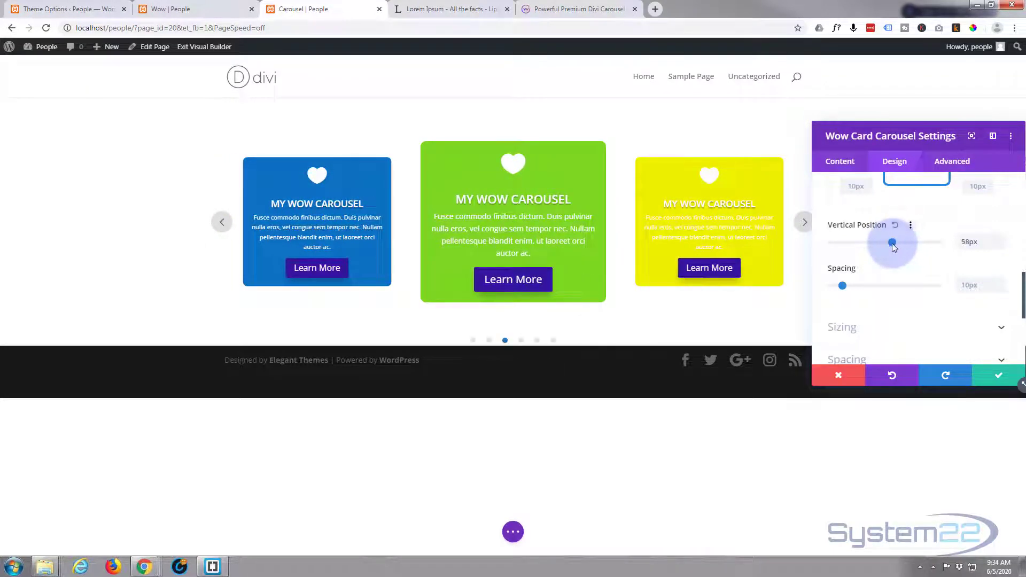
{"action": "left_click", "coordinate": [1001, 244]}
{"action": "left_click", "coordinate": [1000, 243]}
{"action": "left_click", "coordinate": [1001, 242]}
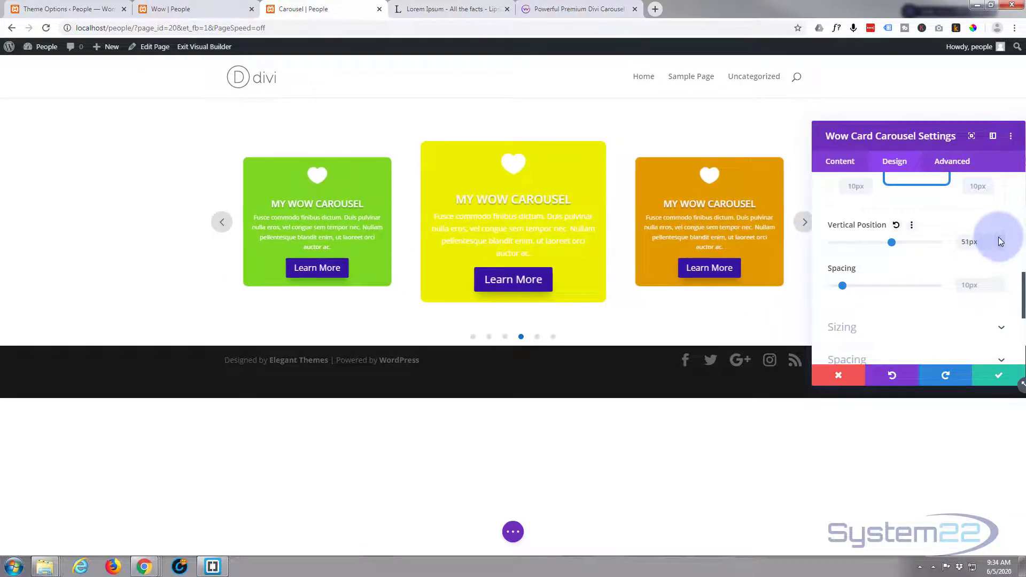
{"action": "left_click", "coordinate": [1001, 242]}
{"action": "left_click", "coordinate": [1002, 242]}
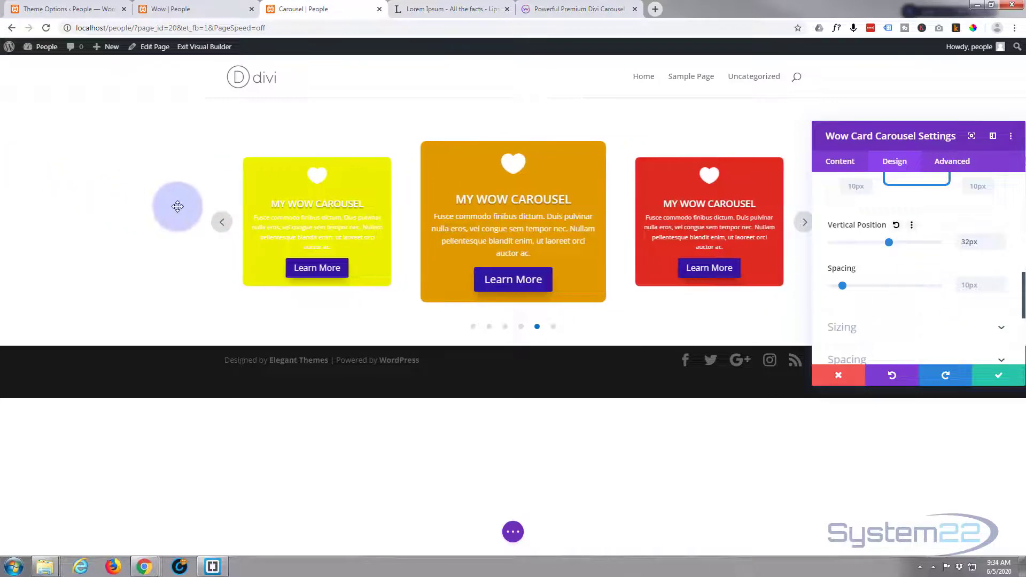
Set the navigation arrows' icon color to blue #0c71c3 and make their background transparent.
{"action": "scroll", "coordinate": [866, 280], "scroll_direction": "up", "scroll_amount": 5}
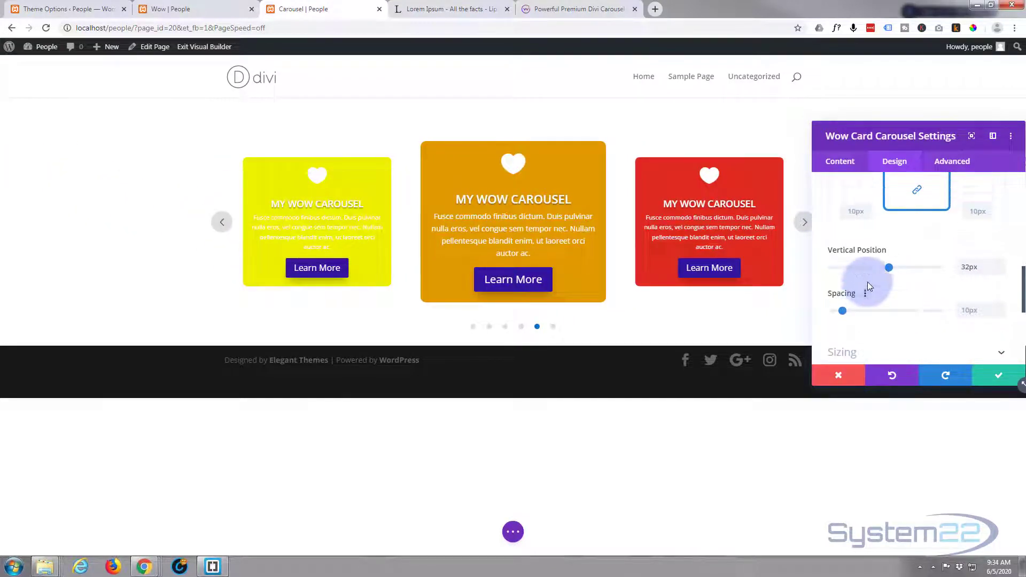
{"action": "scroll", "coordinate": [867, 282], "scroll_direction": "up", "scroll_amount": 2}
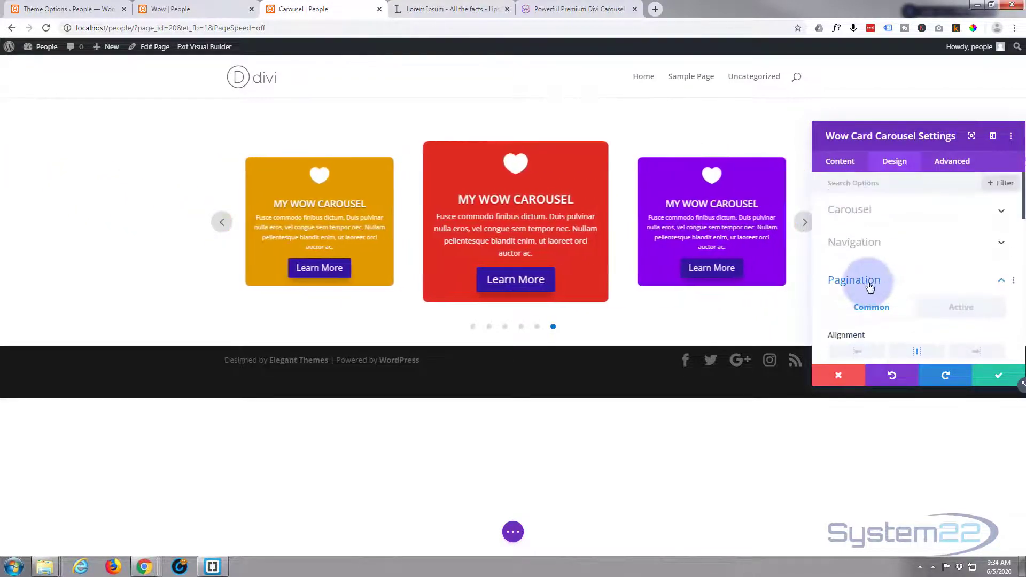
{"action": "left_click", "coordinate": [890, 246]}
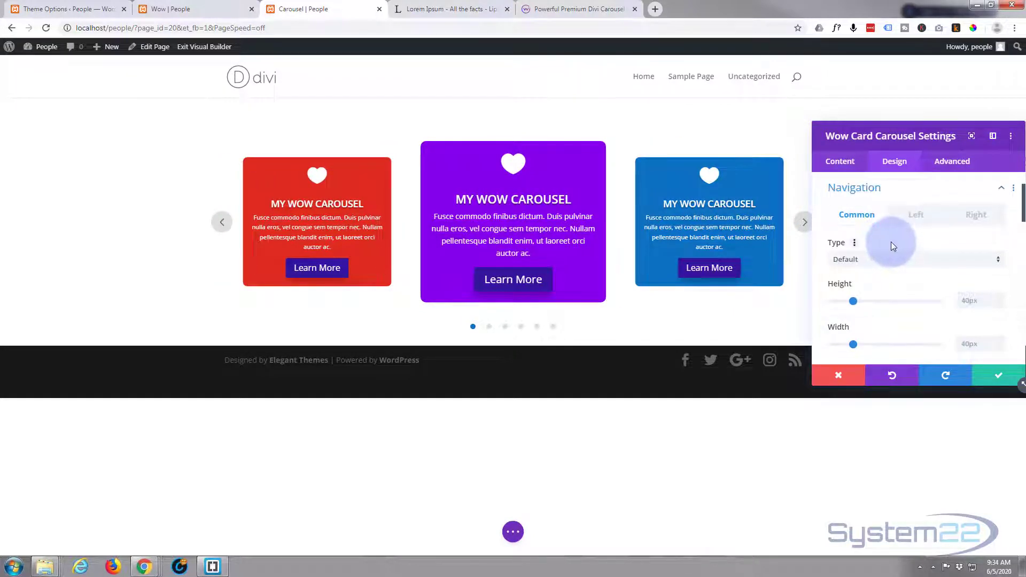
{"action": "scroll", "coordinate": [891, 241], "scroll_direction": "down", "scroll_amount": 2}
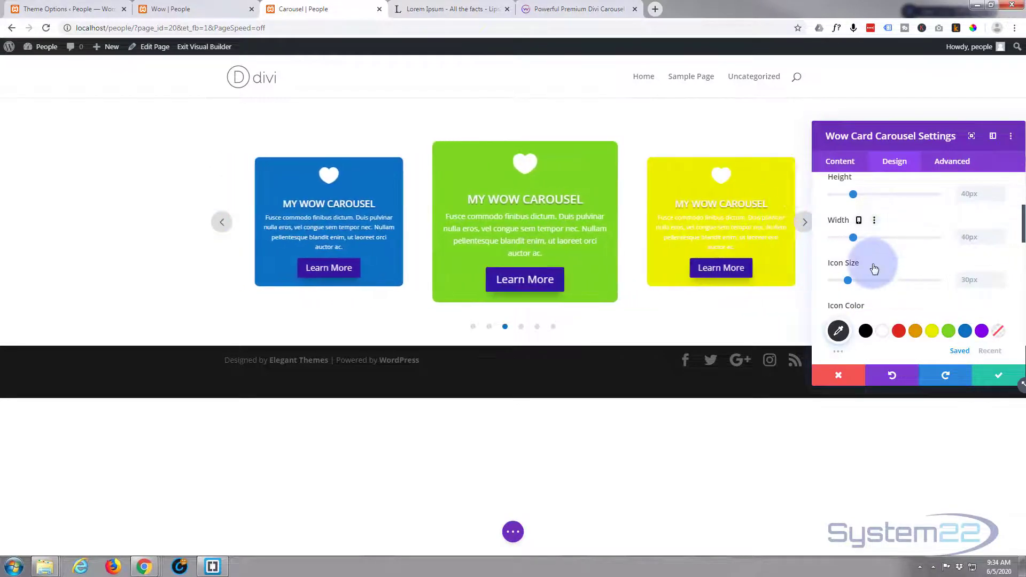
{"action": "scroll", "coordinate": [886, 271], "scroll_direction": "down", "scroll_amount": 1}
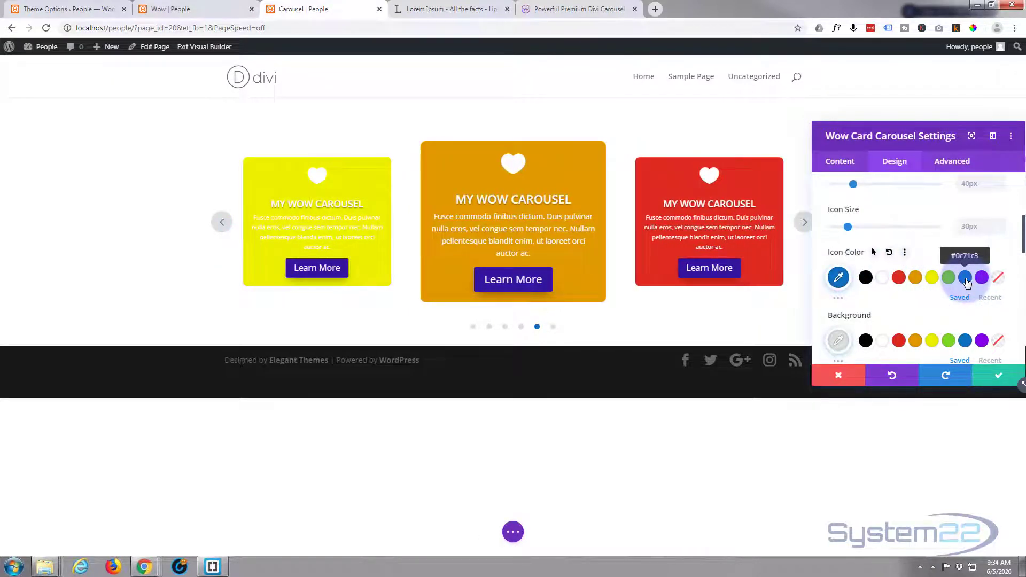
{"action": "scroll", "coordinate": [955, 277], "scroll_direction": "down", "scroll_amount": 1}
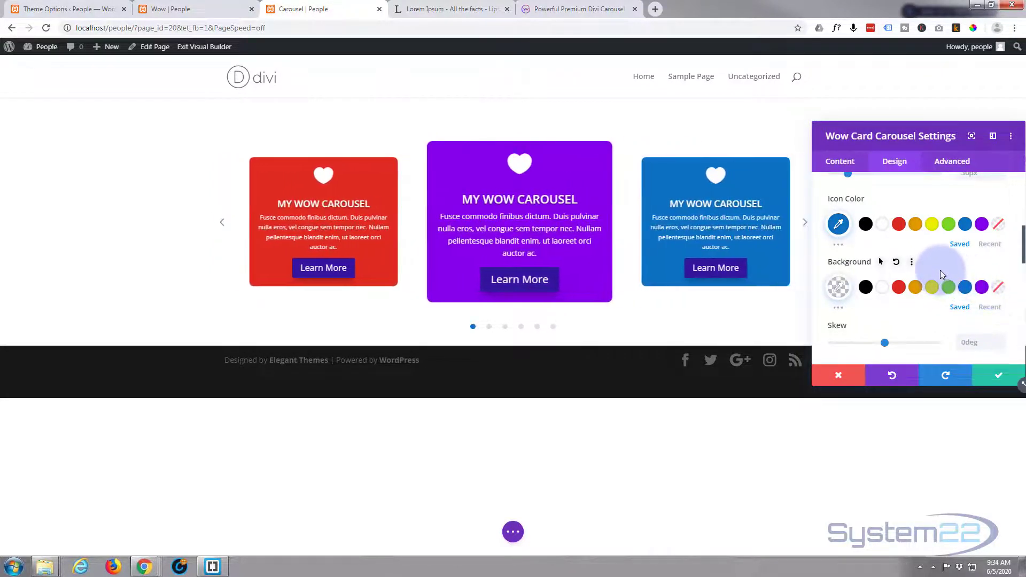
Try a vertical position of 85% for the navigation arrows and set it back to 50%.
{"action": "scroll", "coordinate": [941, 268], "scroll_direction": "down", "scroll_amount": 2}
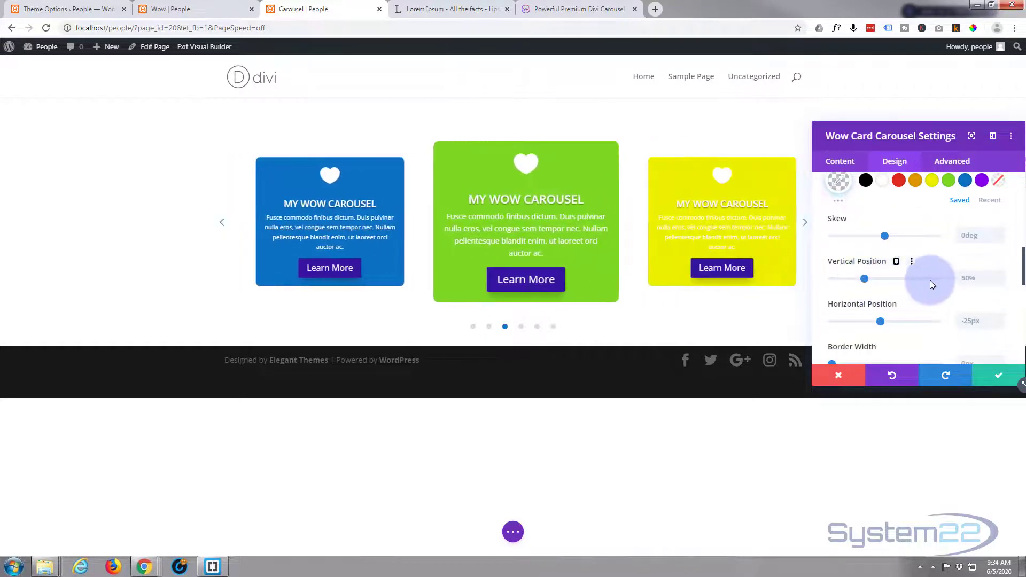
{"action": "mouse_move", "coordinate": [869, 282]}
{"action": "left_mouse_down"}
{"action": "mouse_move", "coordinate": [912, 278]}
{"action": "mouse_move", "coordinate": [867, 282]}
{"action": "left_mouse_up"}
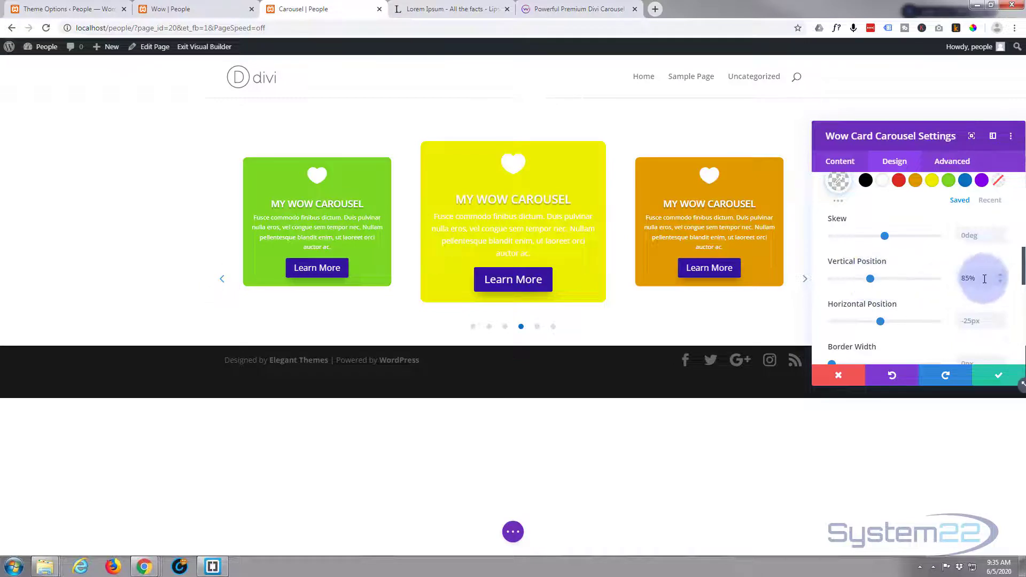
{"action": "left_click_drag", "start_coordinate": [969, 278], "coordinate": [953, 287]}
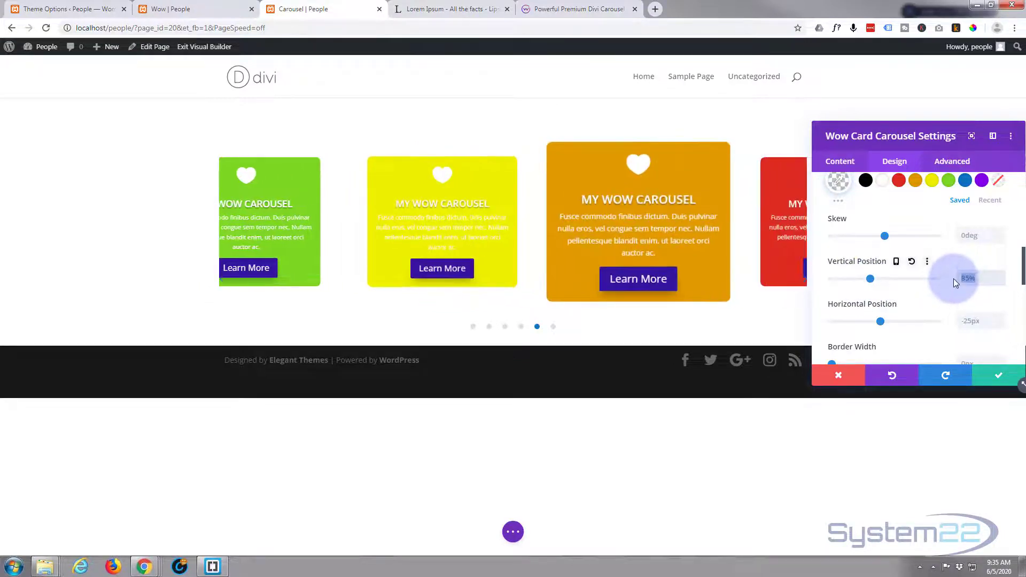
{"action": "type", "text": "50%"}
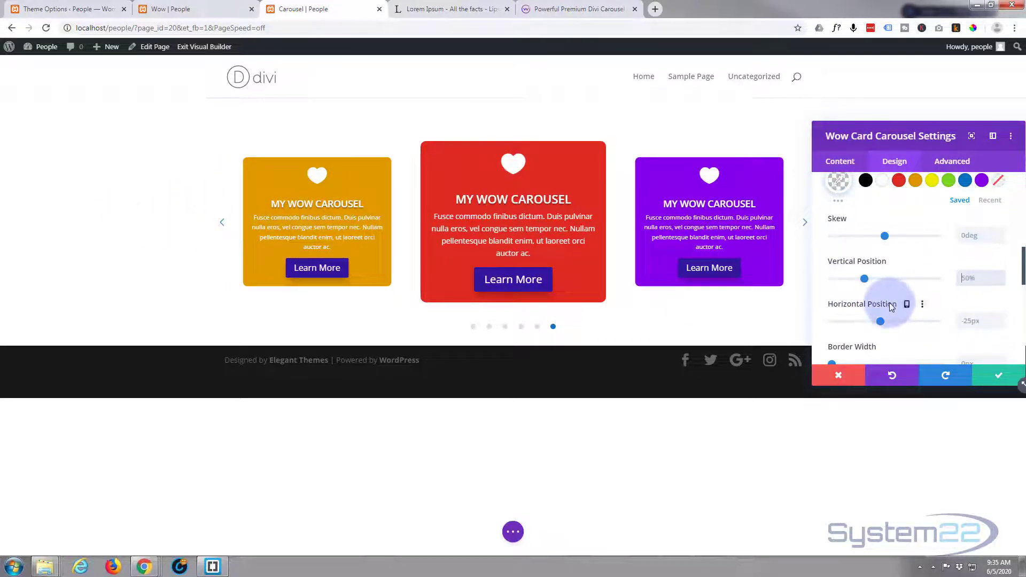
Check the remaining navigation border options and save the carousel module's settings.
{"action": "scroll", "coordinate": [889, 302], "scroll_direction": "down", "scroll_amount": 2}
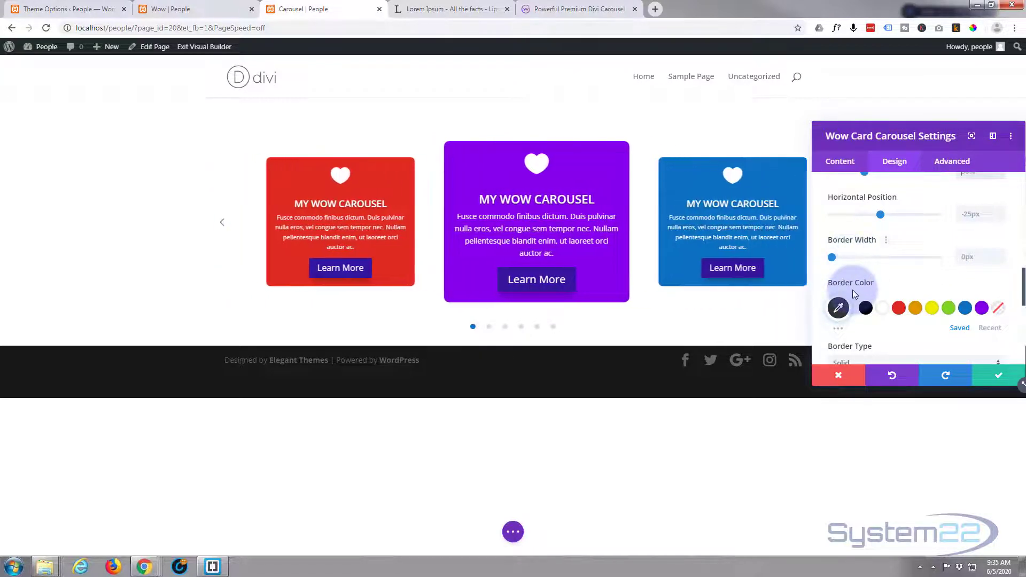
{"action": "scroll", "coordinate": [852, 289], "scroll_direction": "down", "scroll_amount": 2}
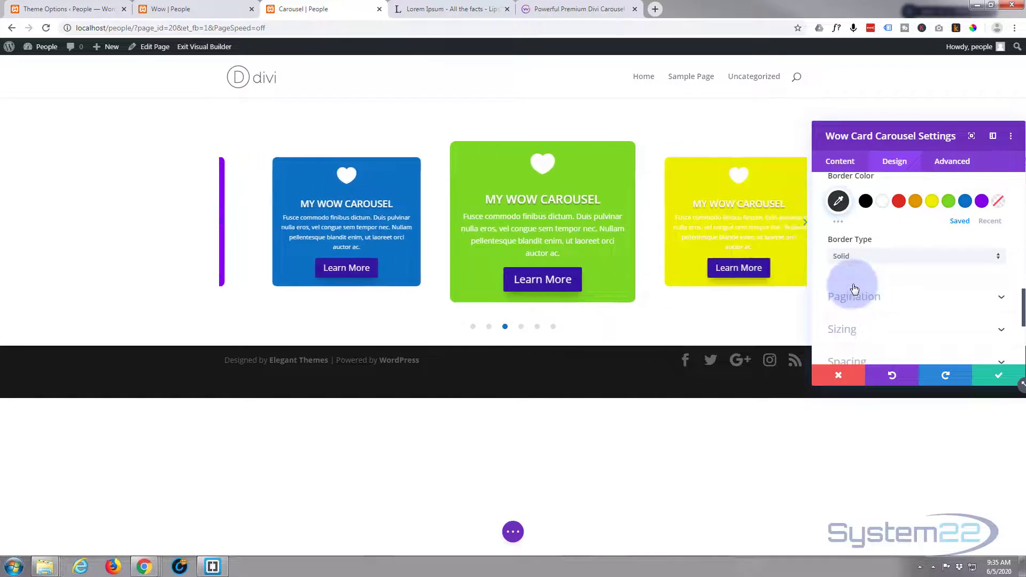
{"action": "scroll", "coordinate": [866, 291], "scroll_direction": "down", "scroll_amount": 2}
{"action": "left_click", "coordinate": [997, 382]}
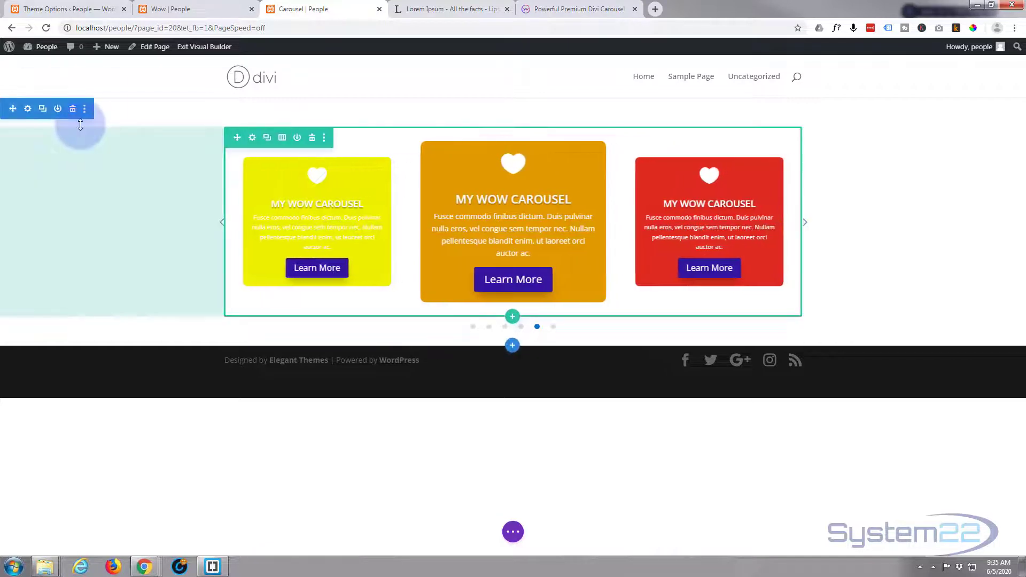
Add a background gradient to the section that contains the carousel.
{"action": "left_click", "coordinate": [28, 110]}
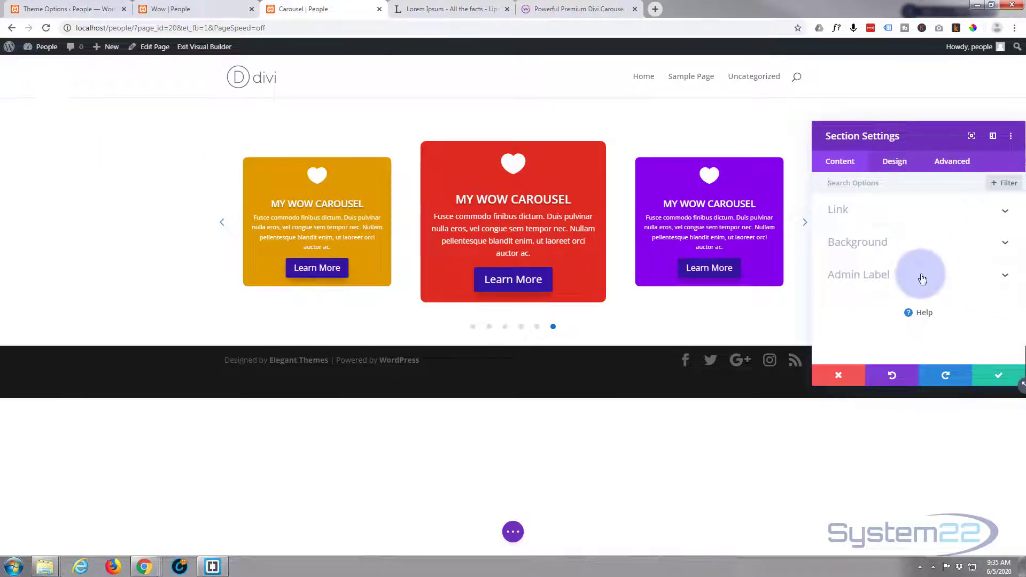
{"action": "left_click", "coordinate": [898, 245]}
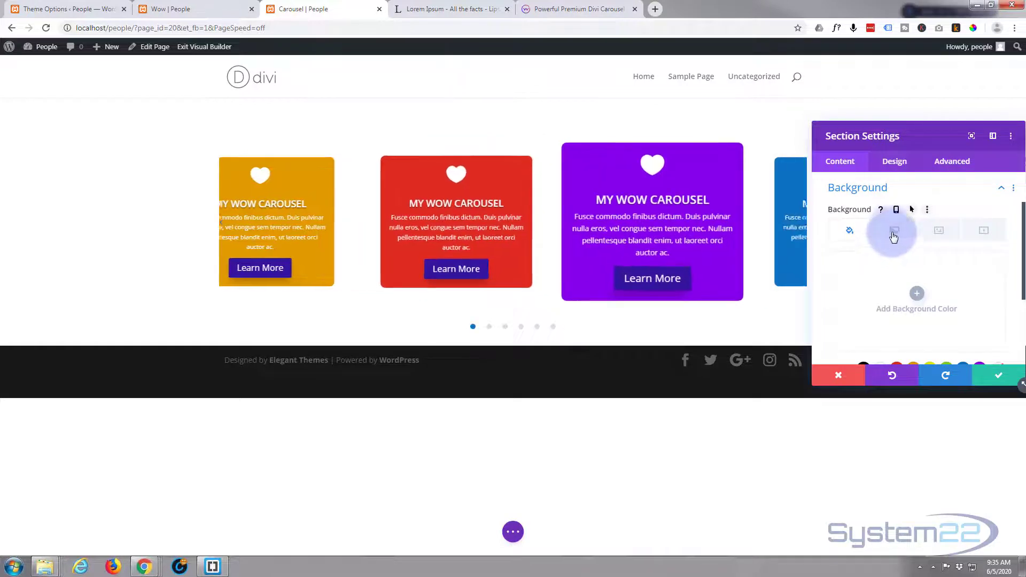
{"action": "left_click", "coordinate": [895, 231]}
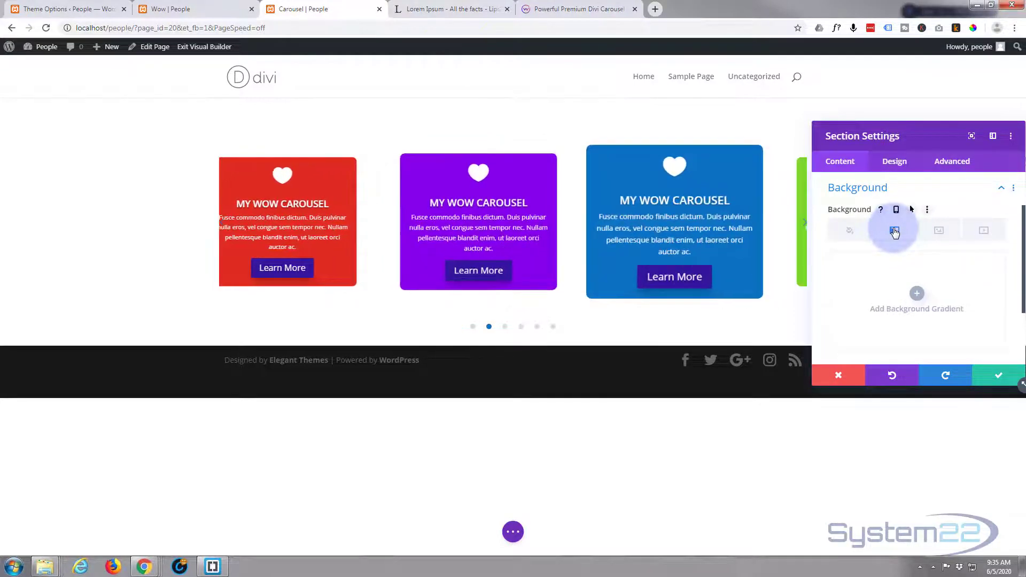
{"action": "left_click", "coordinate": [902, 292]}
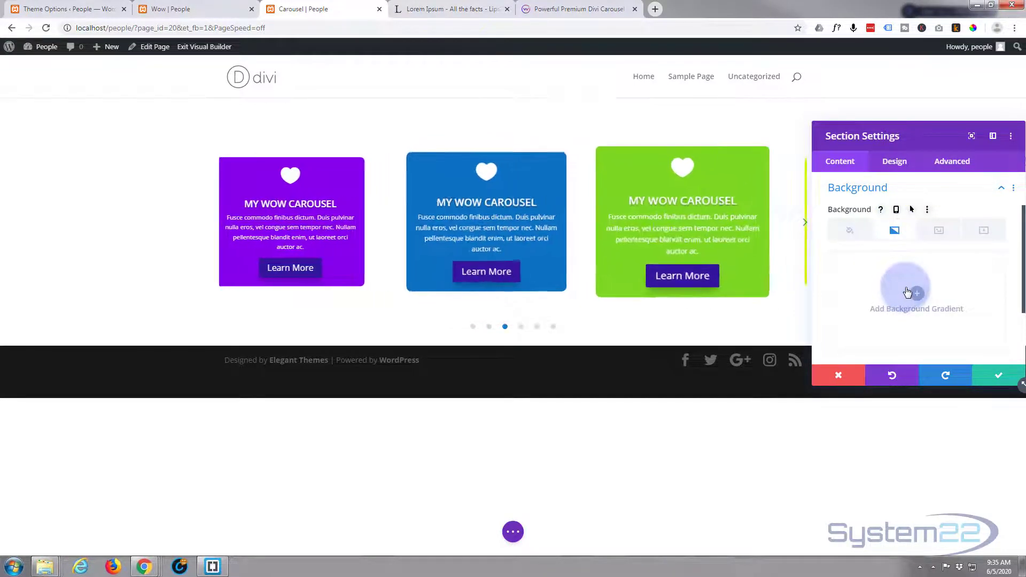
{"action": "left_click", "coordinate": [907, 293]}
{"action": "scroll", "coordinate": [900, 262], "scroll_direction": "down", "scroll_amount": 1}
{"action": "scroll", "coordinate": [900, 262], "scroll_direction": "down", "scroll_amount": 2}
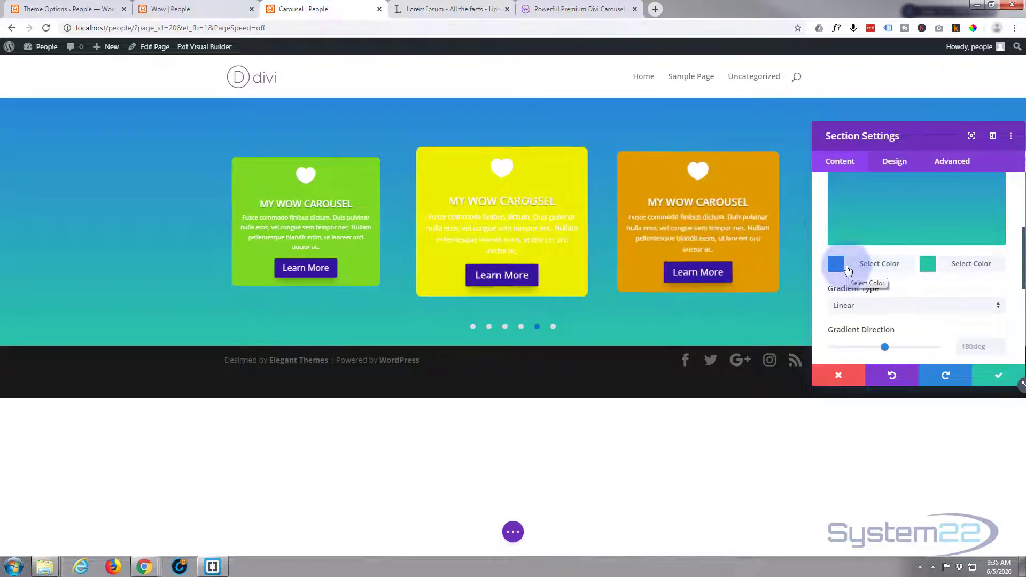
Set the section gradient's second color to black #000000 and save the section settings.
{"action": "left_click", "coordinate": [955, 270]}
{"action": "scroll", "coordinate": [870, 276], "scroll_direction": "down", "scroll_amount": 2}
{"action": "left_click", "coordinate": [862, 293]}
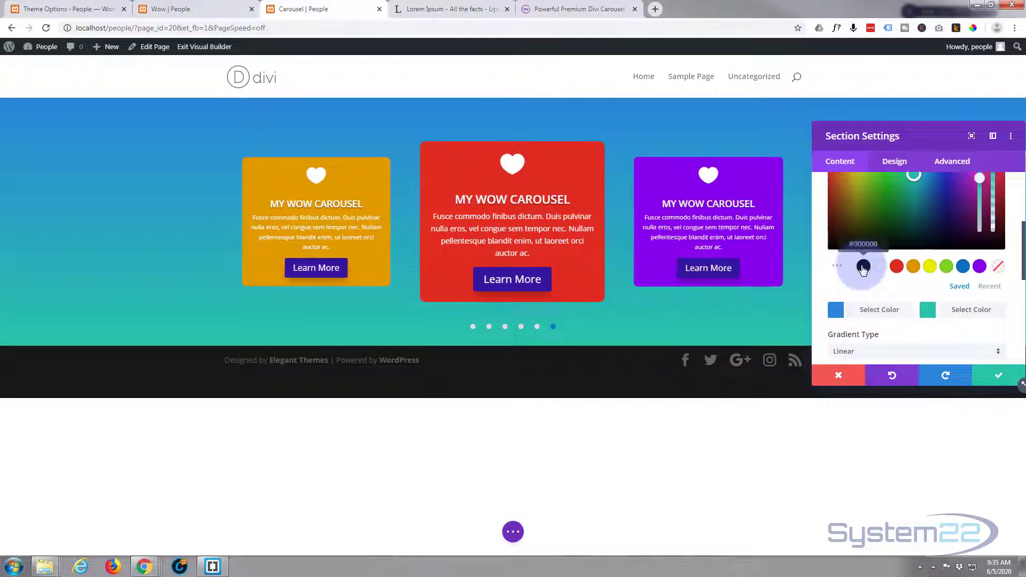
{"action": "scroll", "coordinate": [863, 270], "scroll_direction": "up", "scroll_amount": 2}
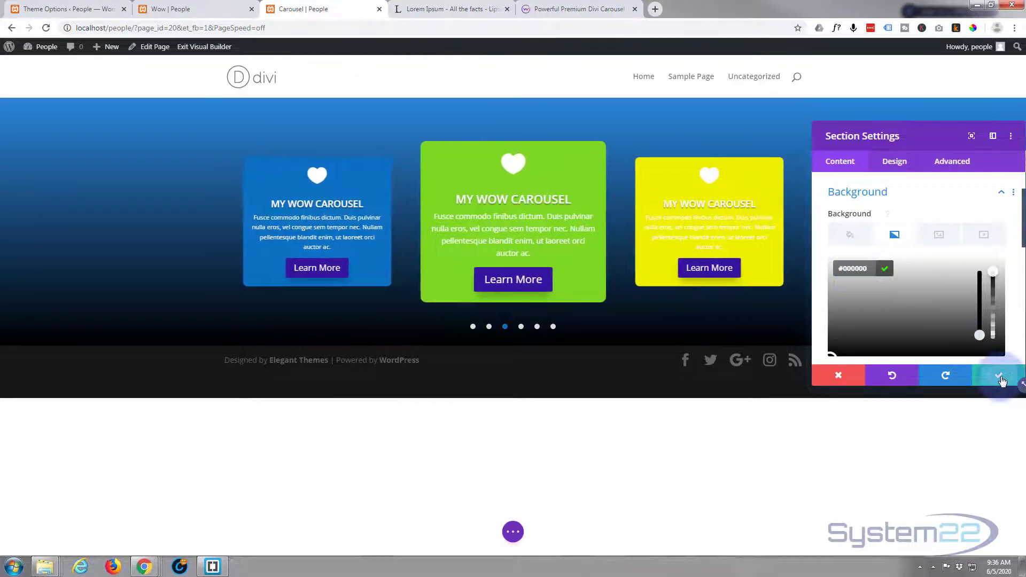
{"action": "left_click", "coordinate": [1000, 377]}
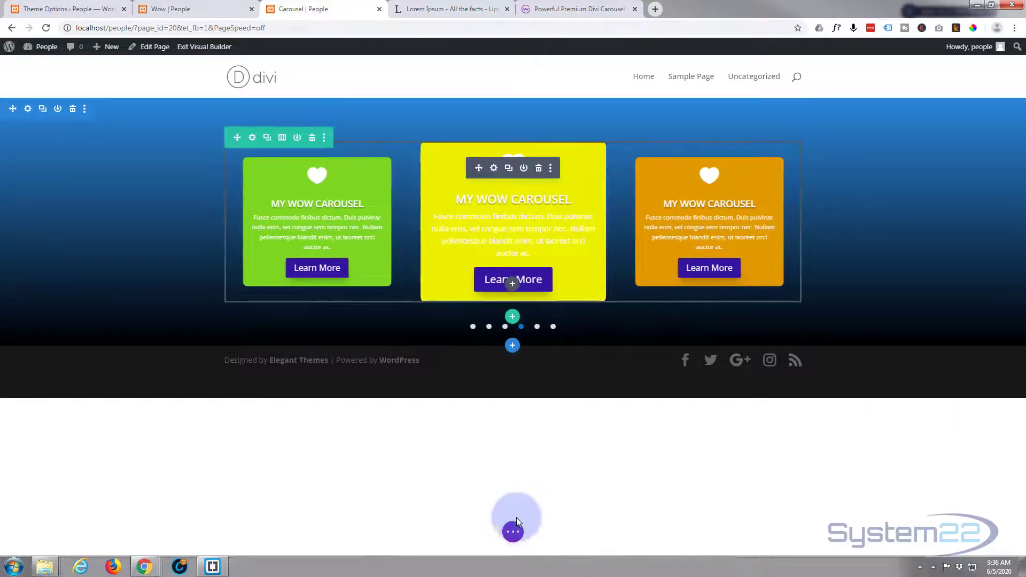
Save the page as a draft and exit the visual builder.
{"action": "left_click", "coordinate": [513, 532]}
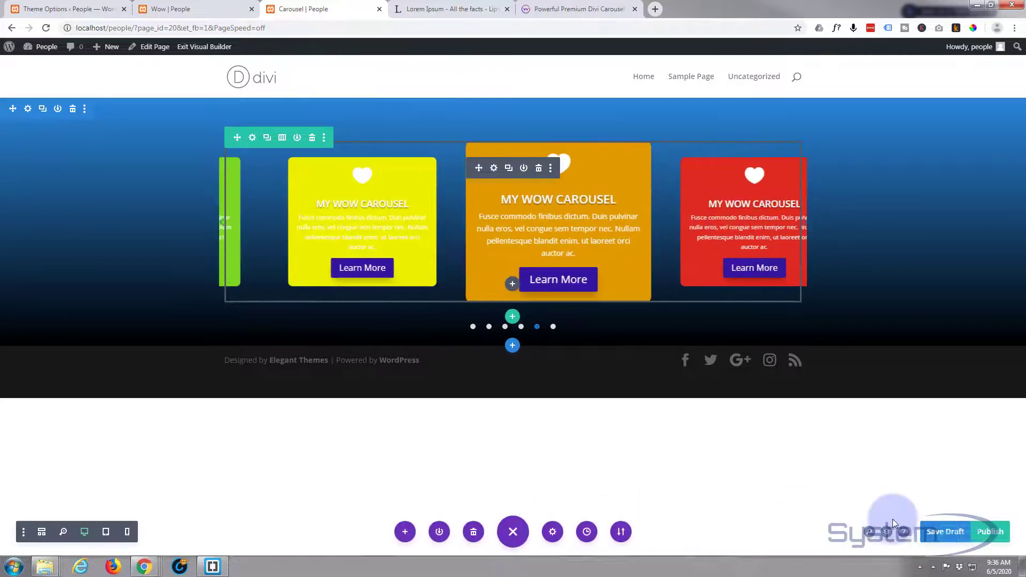
{"action": "left_click", "coordinate": [946, 532]}
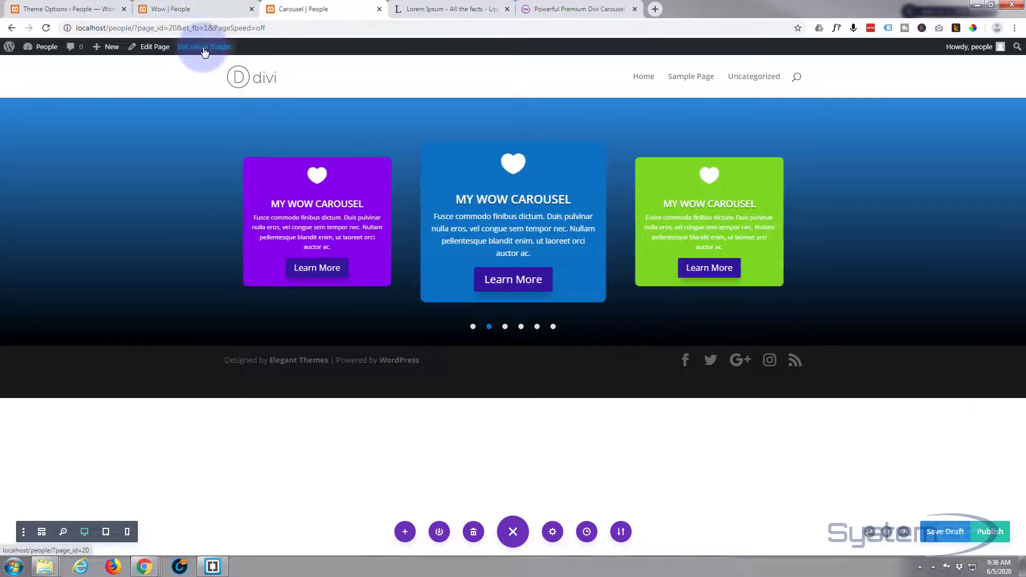
{"action": "left_click", "coordinate": [205, 48]}
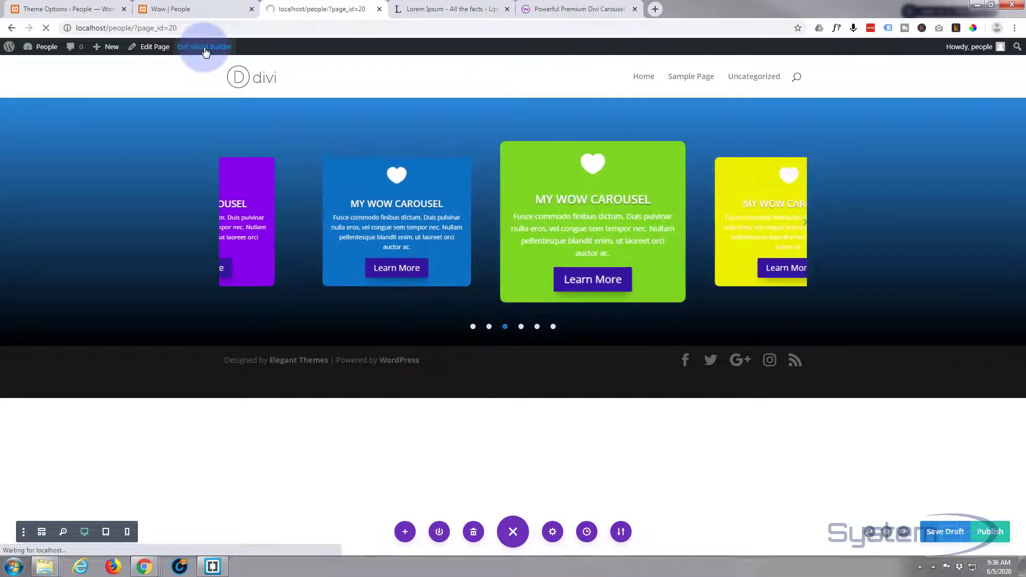